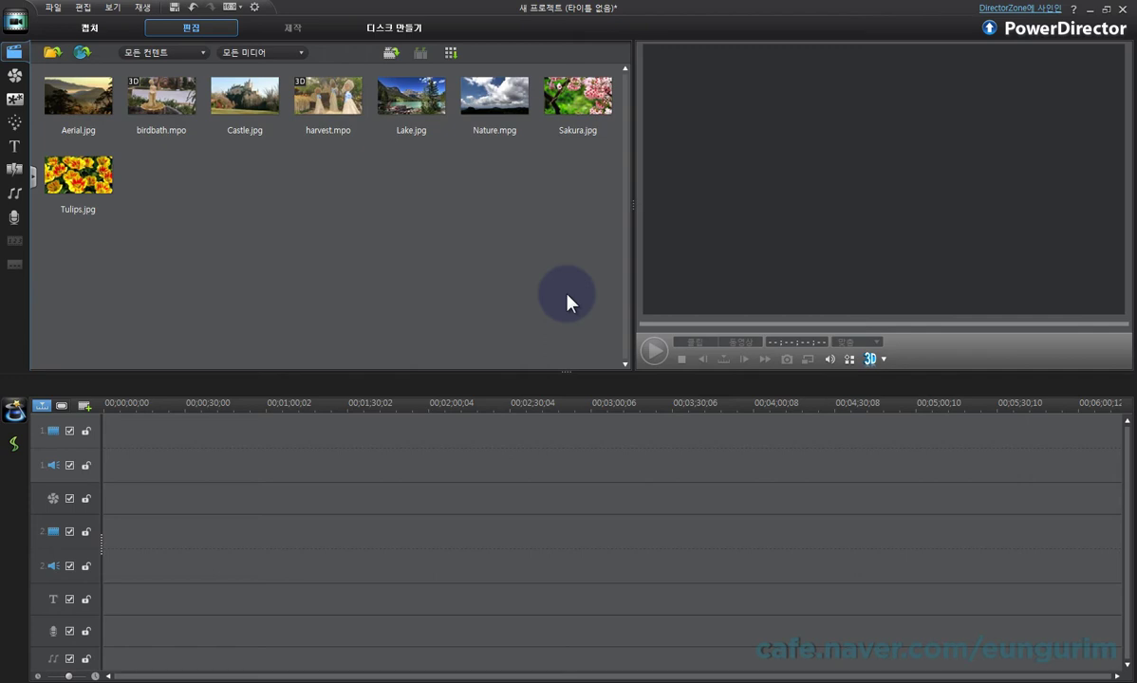
Create a new particle template in the particle room and add a particle object to it.
left_click(14, 122)
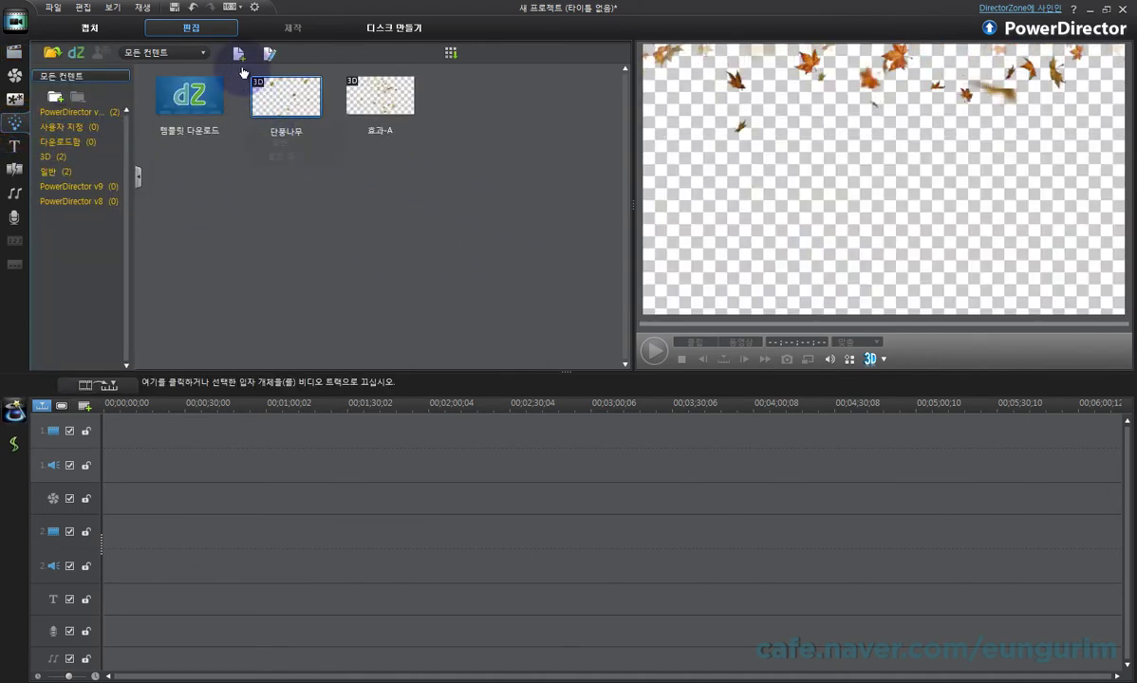
left_click(243, 58)
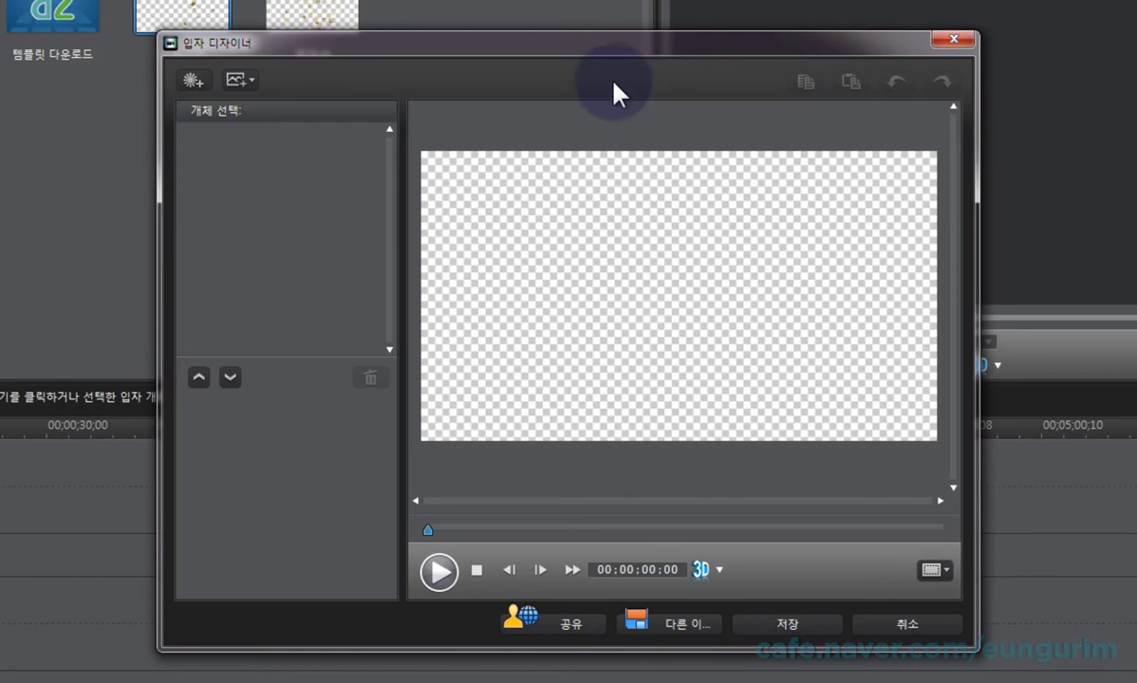
left_click(194, 81)
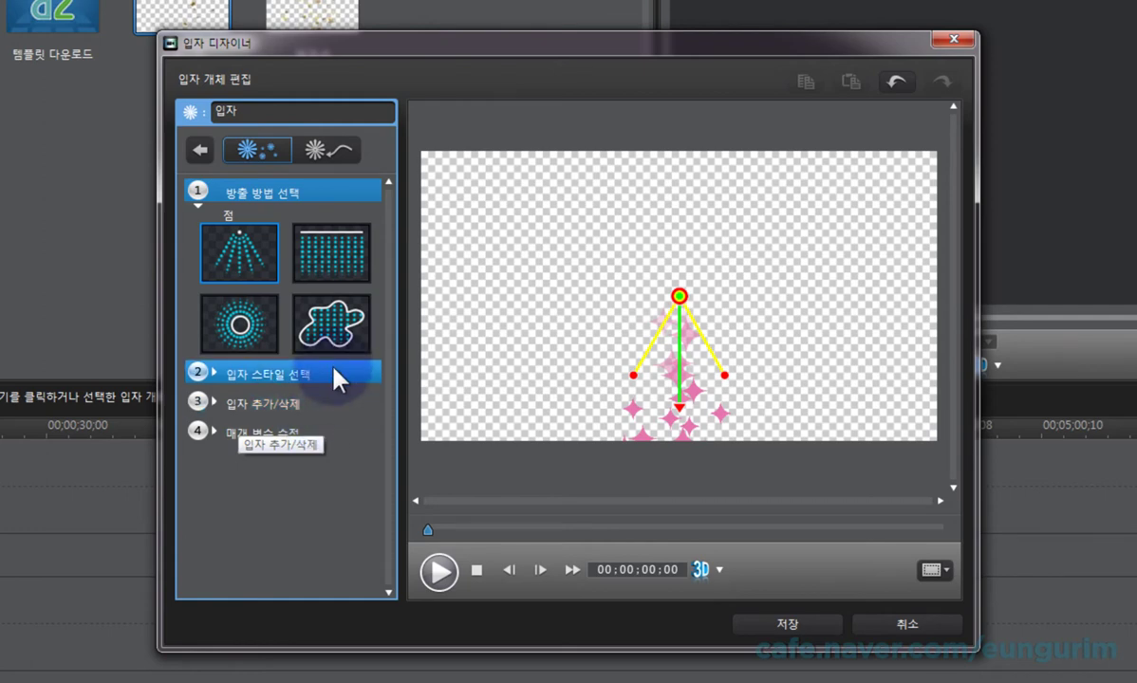
Show the particle style choices, aim the 물방울 emission upward from the canvas's lower-left area, and preview it.
left_click(286, 193)
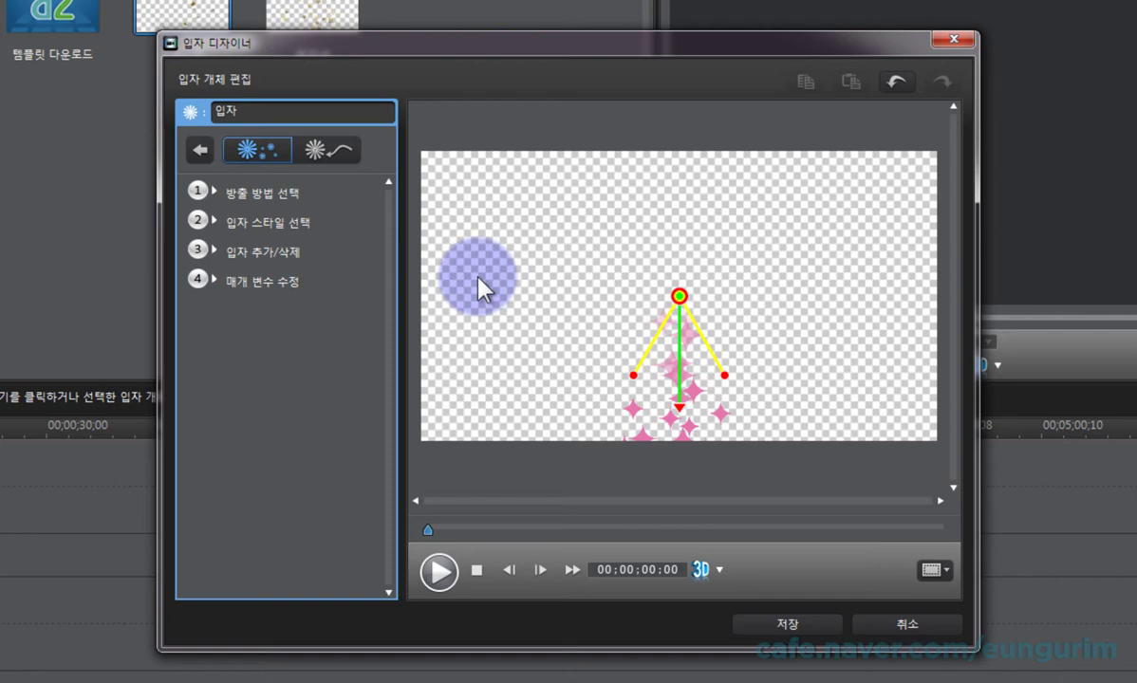
left_click(338, 228)
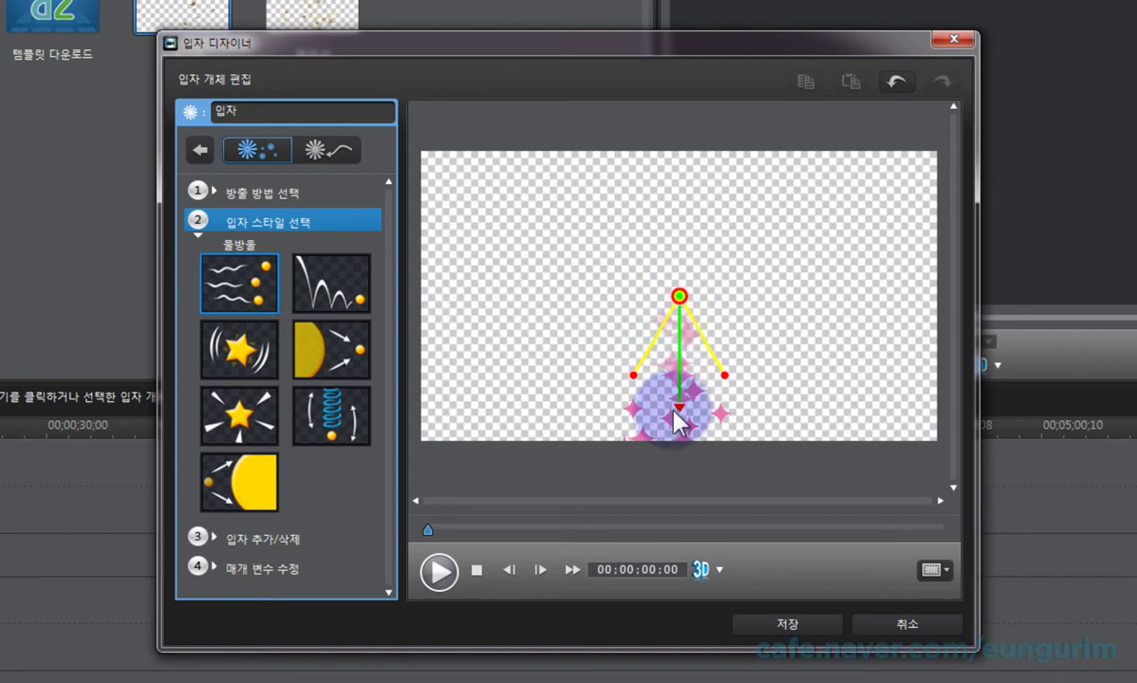
mouse_move(678, 410)
left_mouse_down()
mouse_move(777, 305)
mouse_move(708, 258)
left_mouse_up()
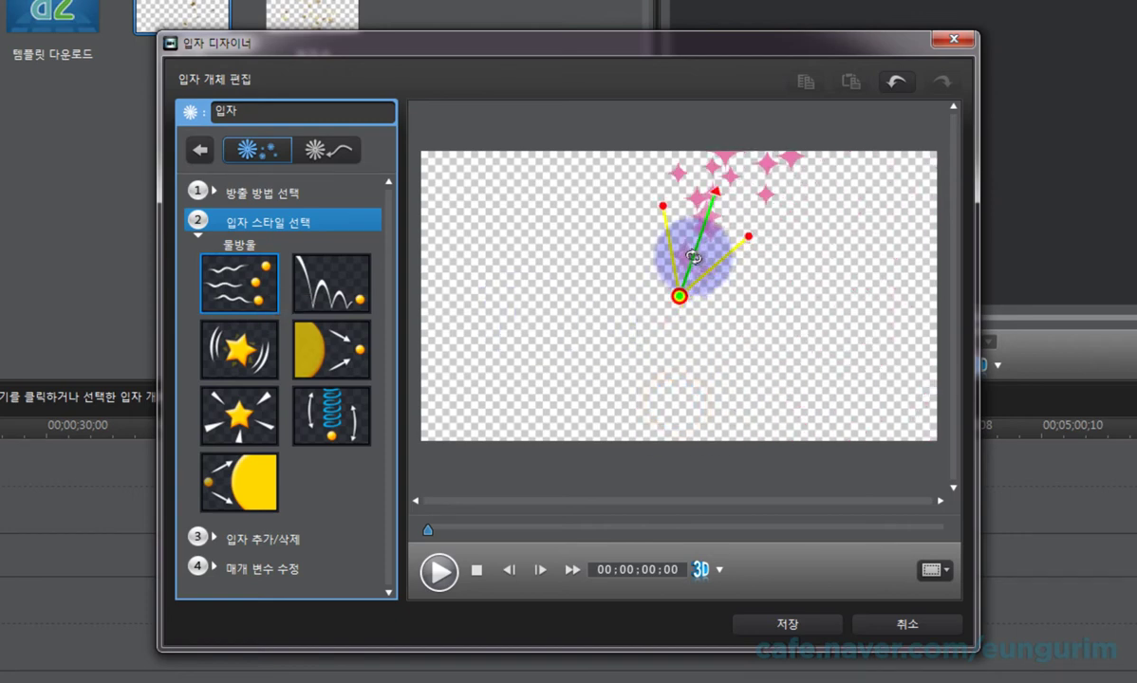
mouse_move(680, 296)
left_mouse_down()
mouse_move(613, 332)
mouse_move(548, 406)
mouse_move(556, 417)
left_mouse_up()
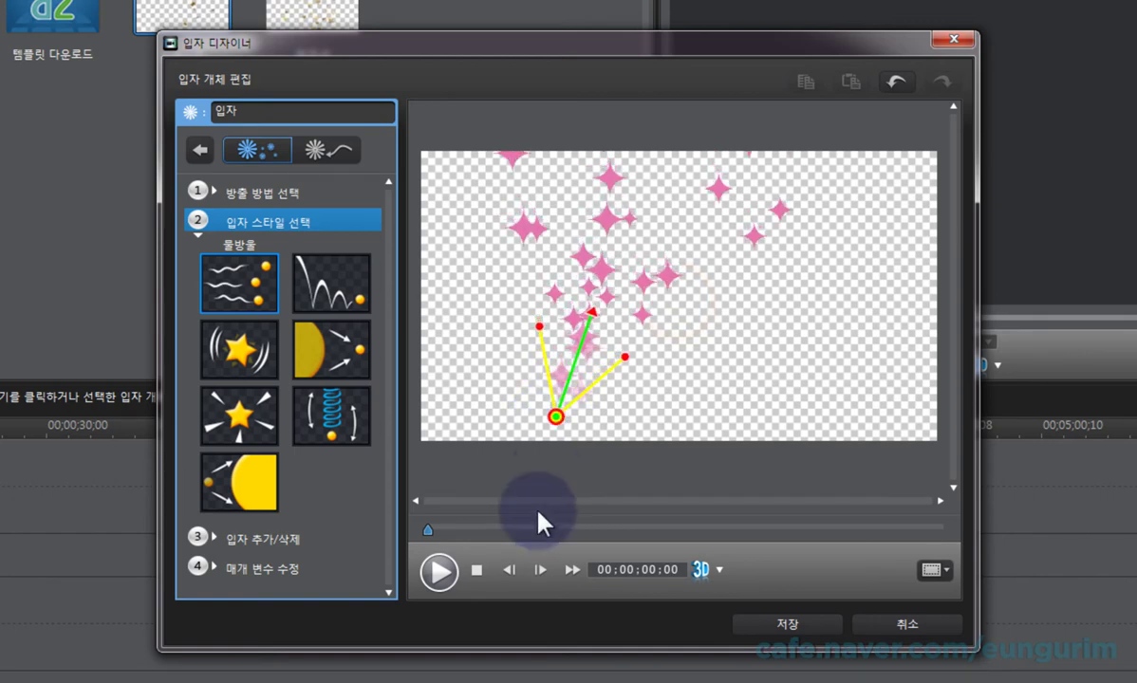
left_click(439, 570)
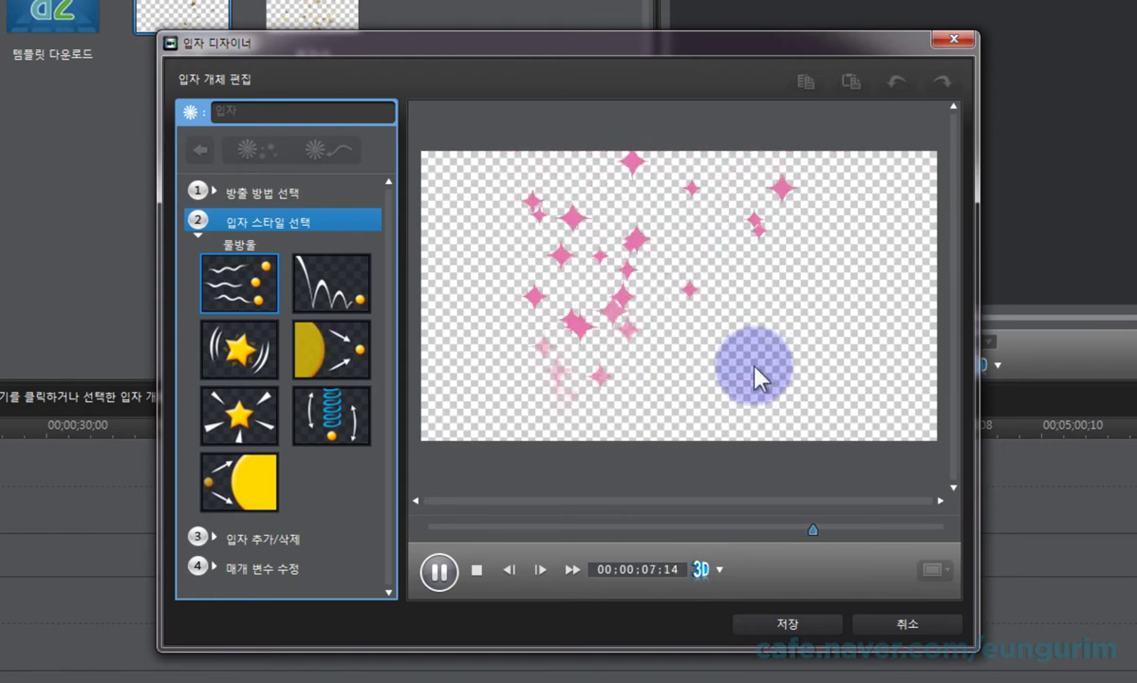
left_click(476, 571)
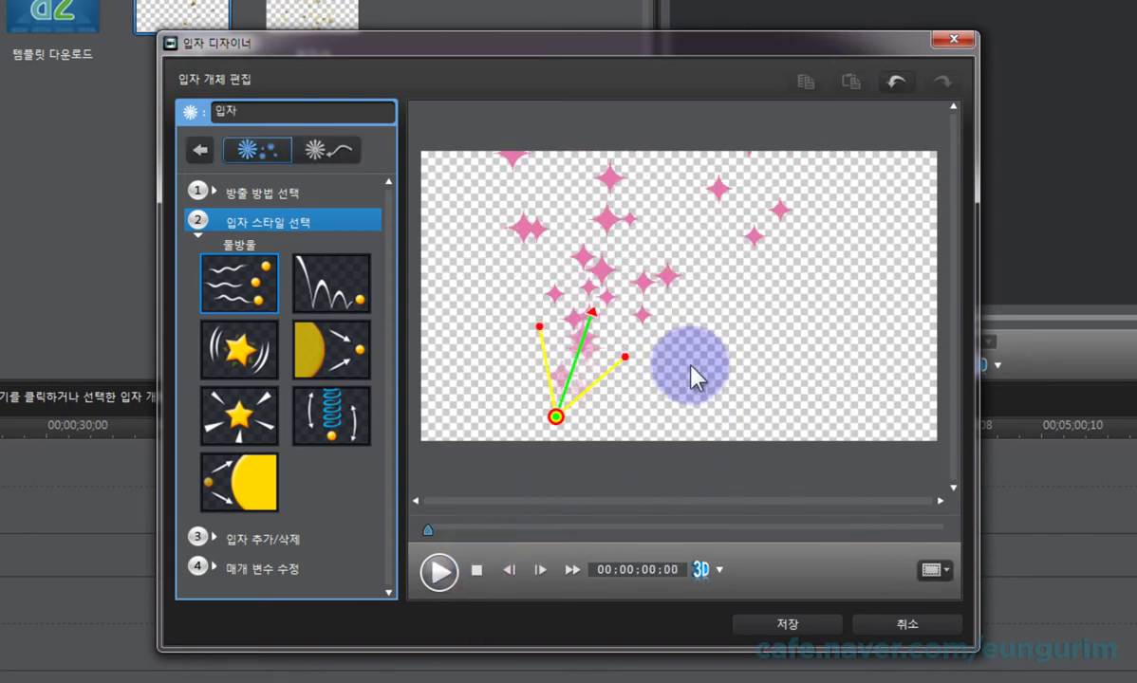
Move the particle emitter near the upper edge of the canvas and aim its emission downward.
left_click_drag(557, 415, 554, 268)
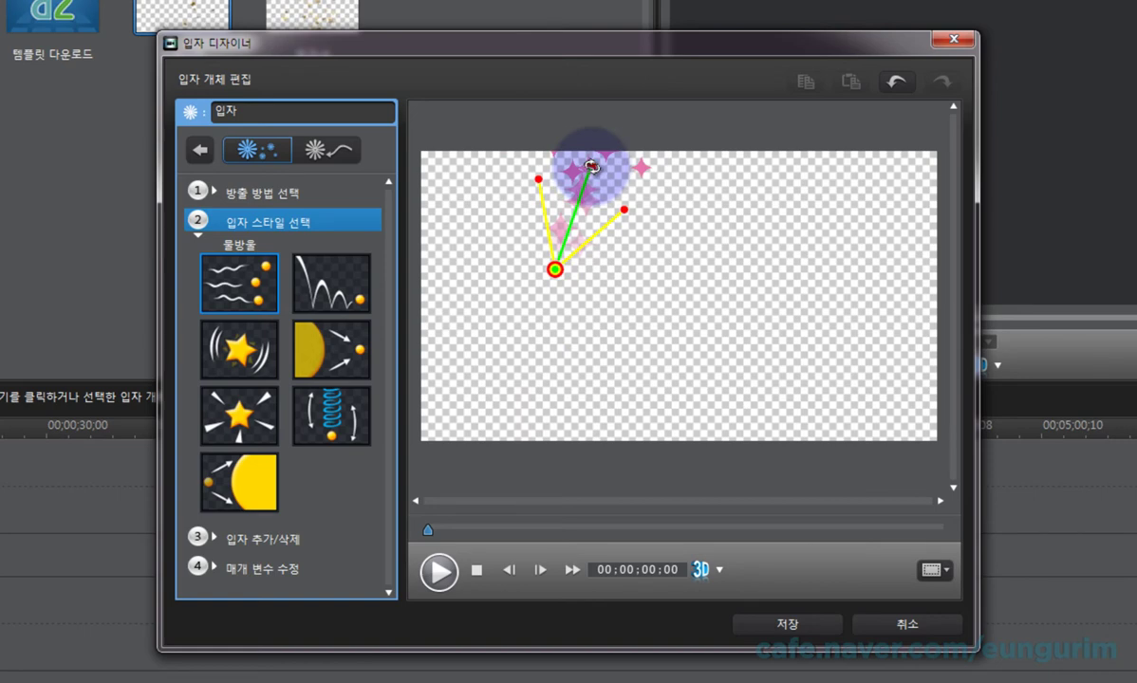
left_click_drag(588, 169, 569, 317)
left_click_drag(554, 267, 581, 180)
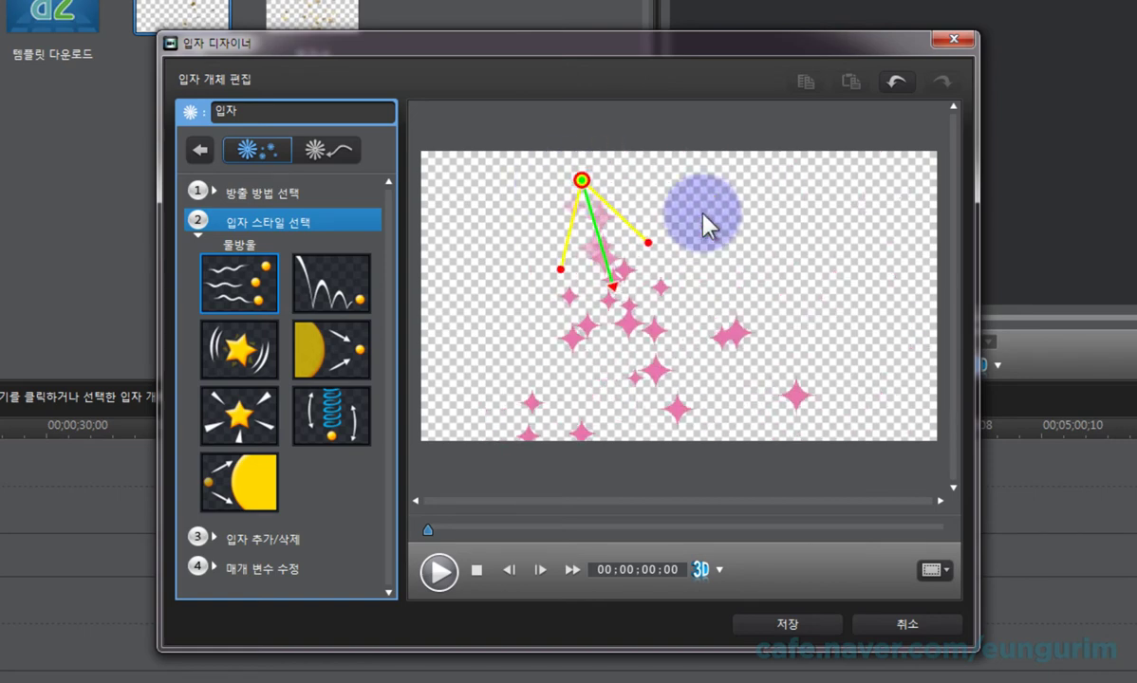
Apply the 공 particle style and play the preview.
left_click(358, 286)
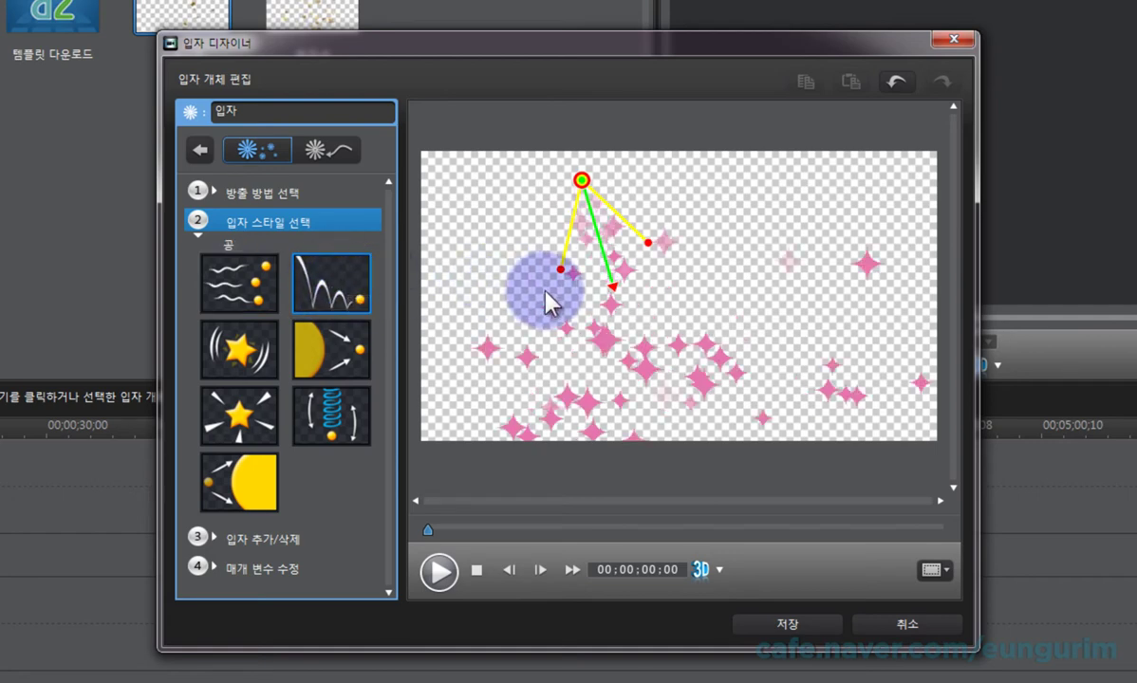
left_click(444, 571)
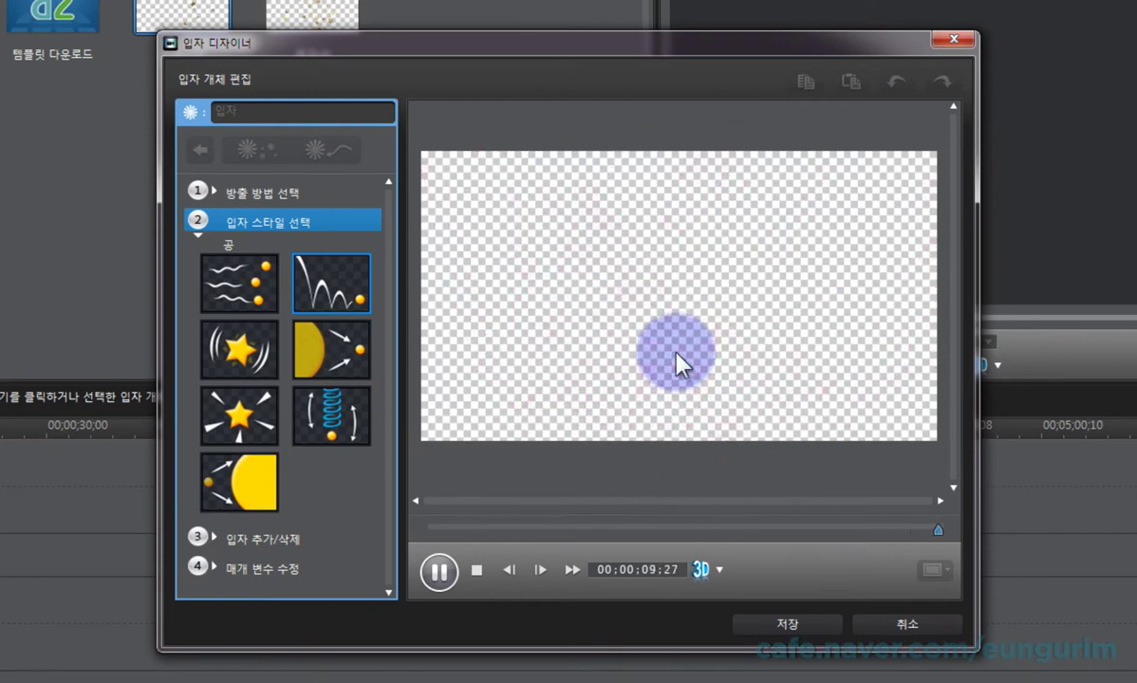
left_click(331, 281)
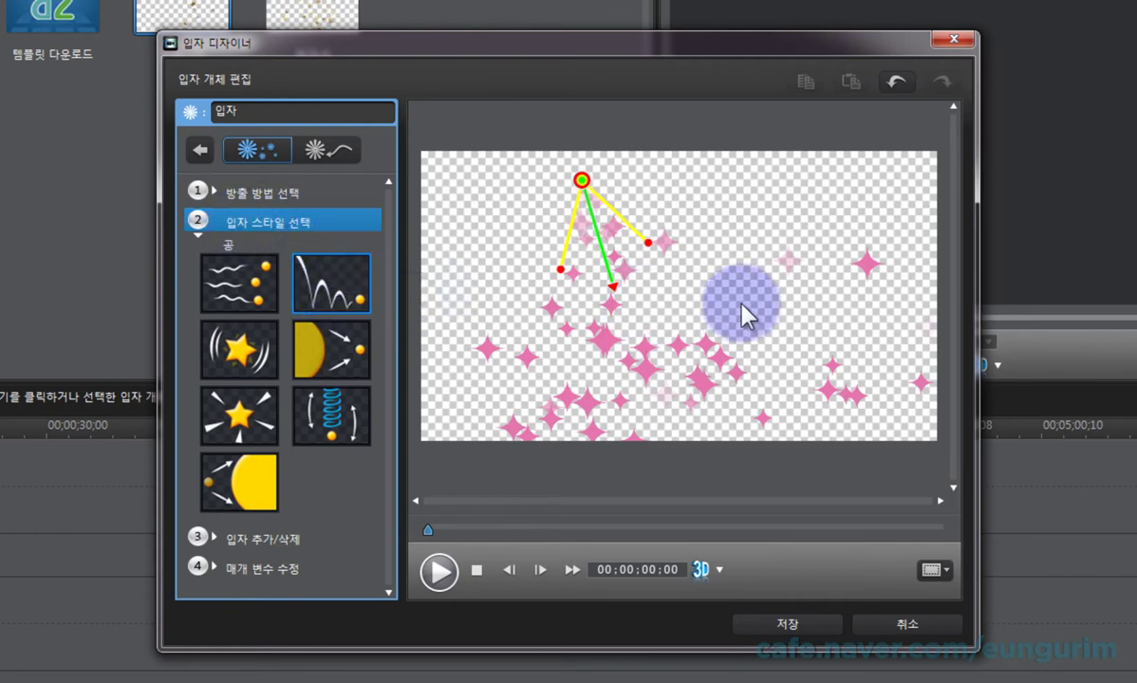
Apply the 스윙 particle style and preview its motion from the point emitter.
left_click(234, 351)
left_click(610, 352)
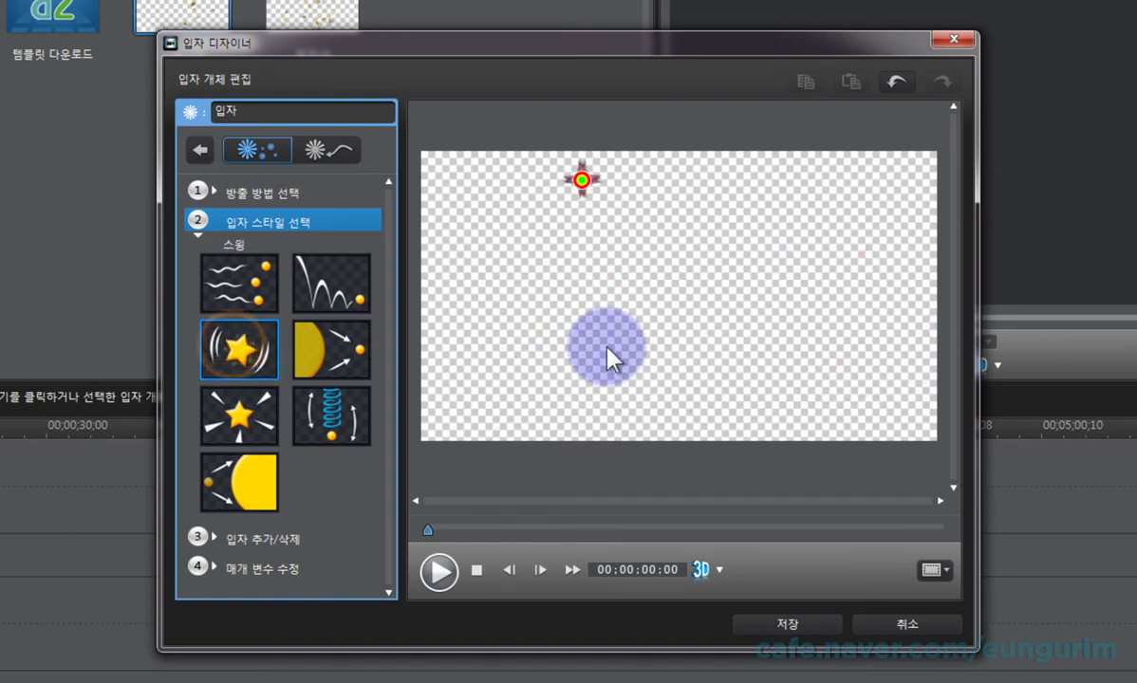
left_click(439, 573)
left_click(439, 571)
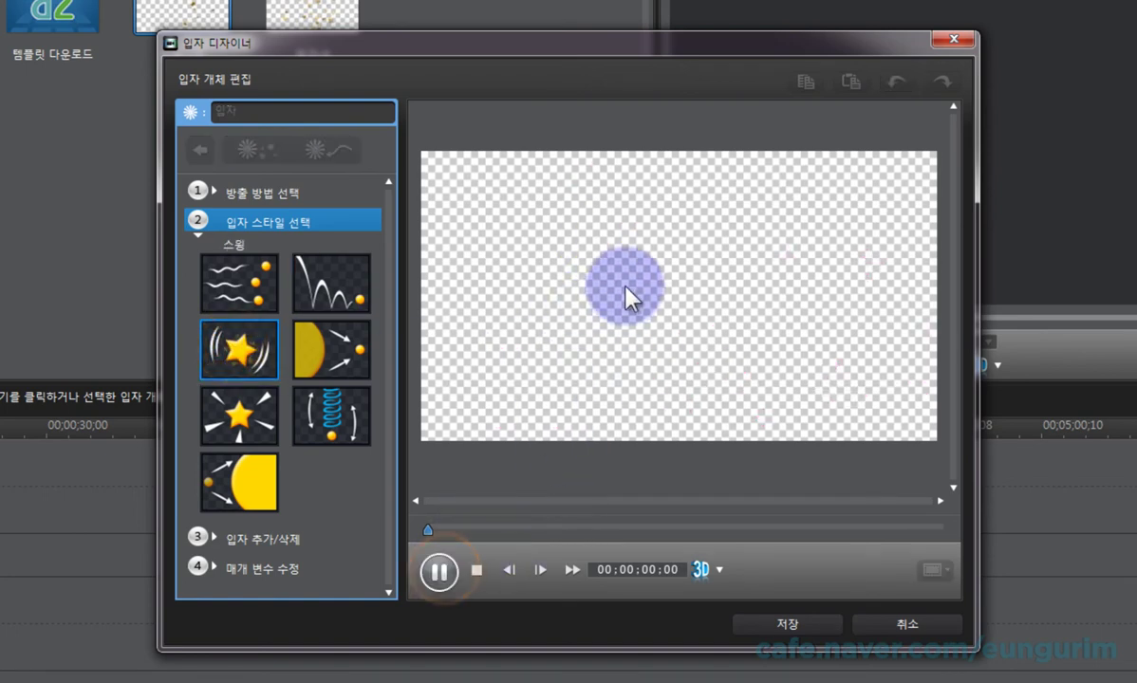
mouse_move(625, 285)
left_mouse_down()
mouse_move(611, 226)
mouse_move(530, 183)
mouse_move(567, 214)
mouse_move(607, 186)
mouse_move(573, 178)
mouse_move(611, 203)
mouse_move(582, 221)
mouse_move(607, 190)
mouse_move(494, 532)
left_mouse_up()
left_click(477, 570)
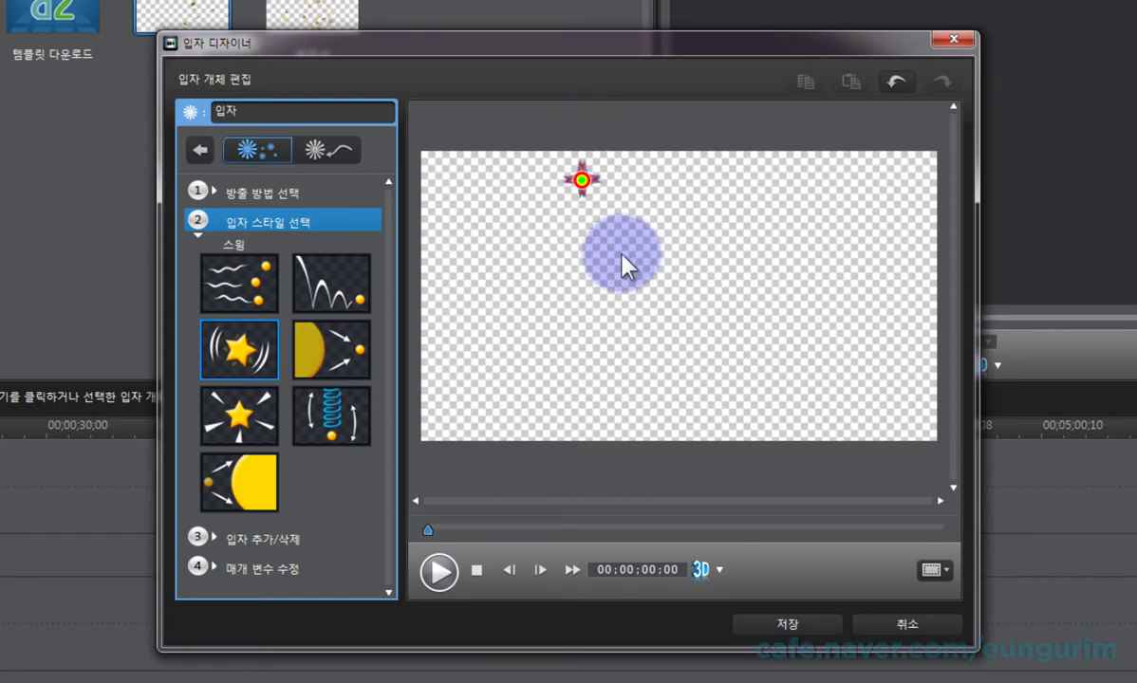
Set the 스윙 particles' emission method to 마스크, move the emitter to the canvas center, and preview the effect.
left_click(297, 188)
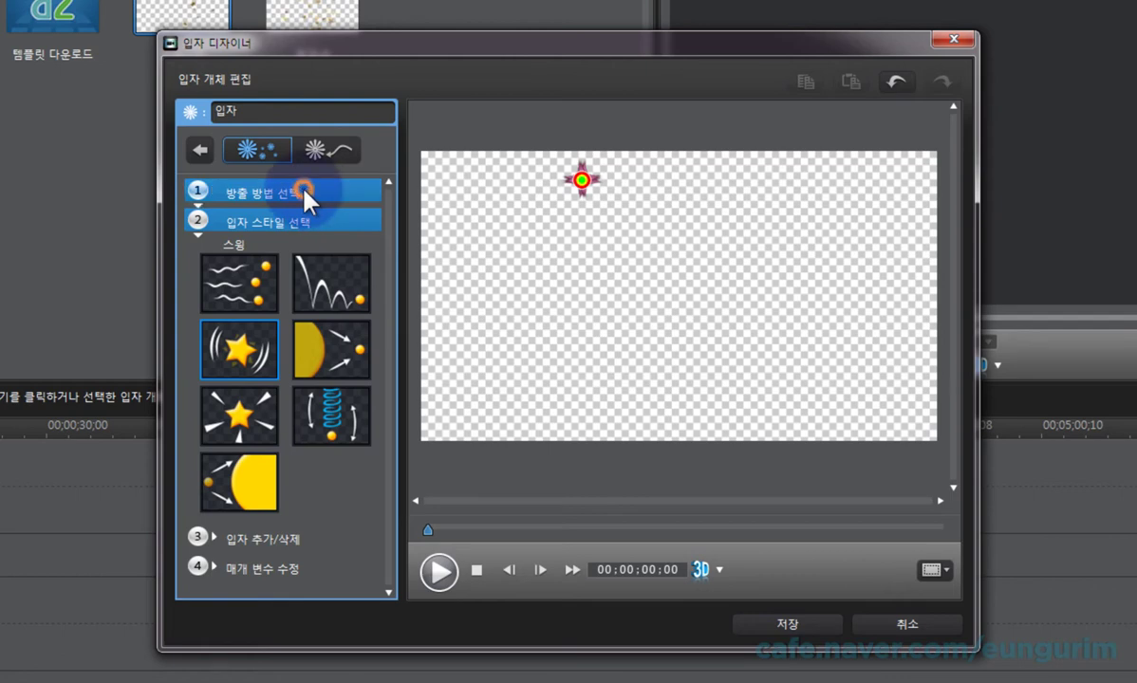
left_click(328, 323)
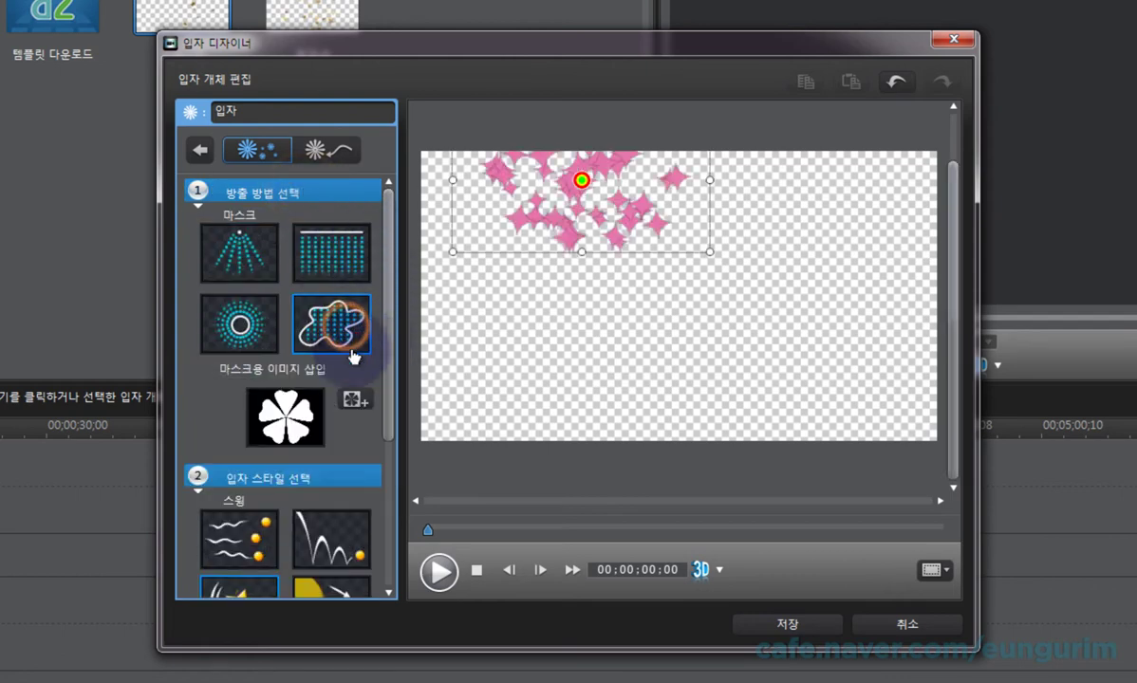
left_click_drag(580, 179, 664, 288)
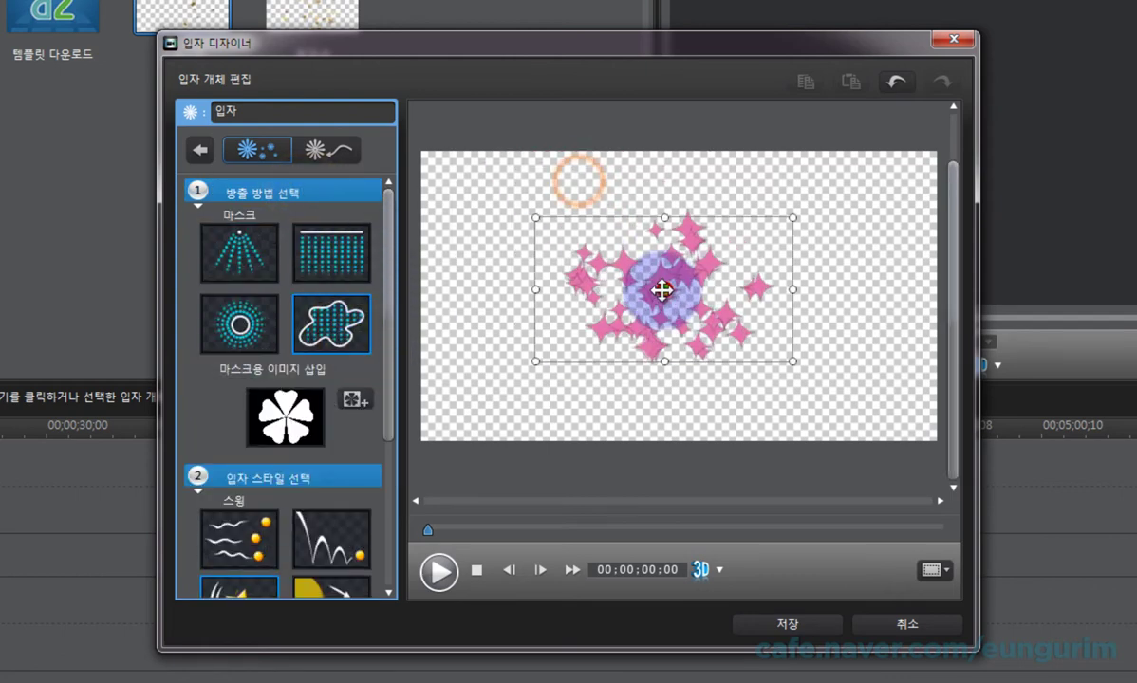
left_click(327, 190)
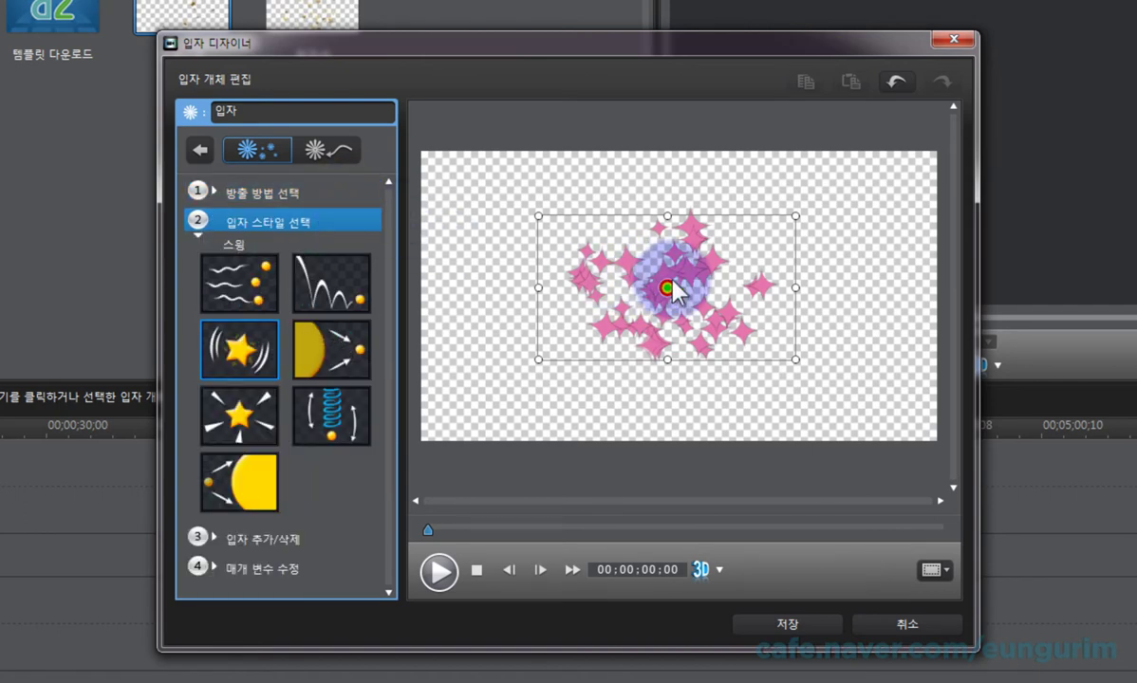
left_click(438, 571)
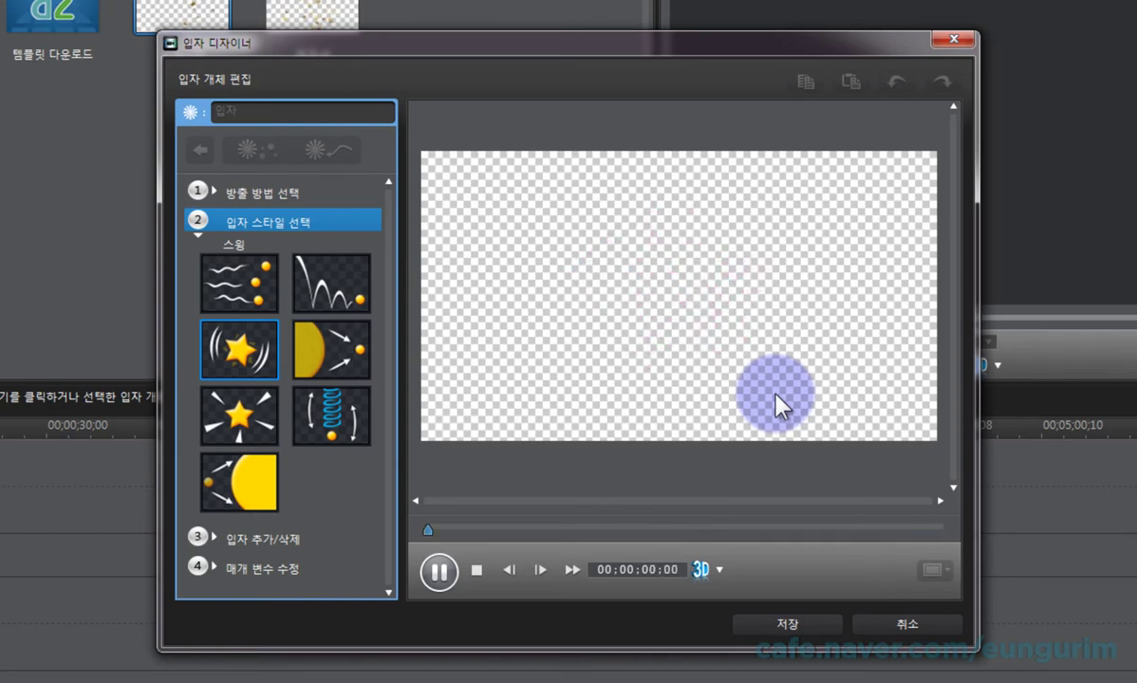
mouse_move(753, 322)
left_mouse_down()
mouse_move(751, 297)
mouse_move(655, 323)
mouse_move(726, 330)
mouse_move(700, 211)
mouse_move(724, 259)
mouse_move(340, 241)
mouse_move(635, 300)
mouse_move(464, 610)
left_mouse_up()
left_click(473, 571)
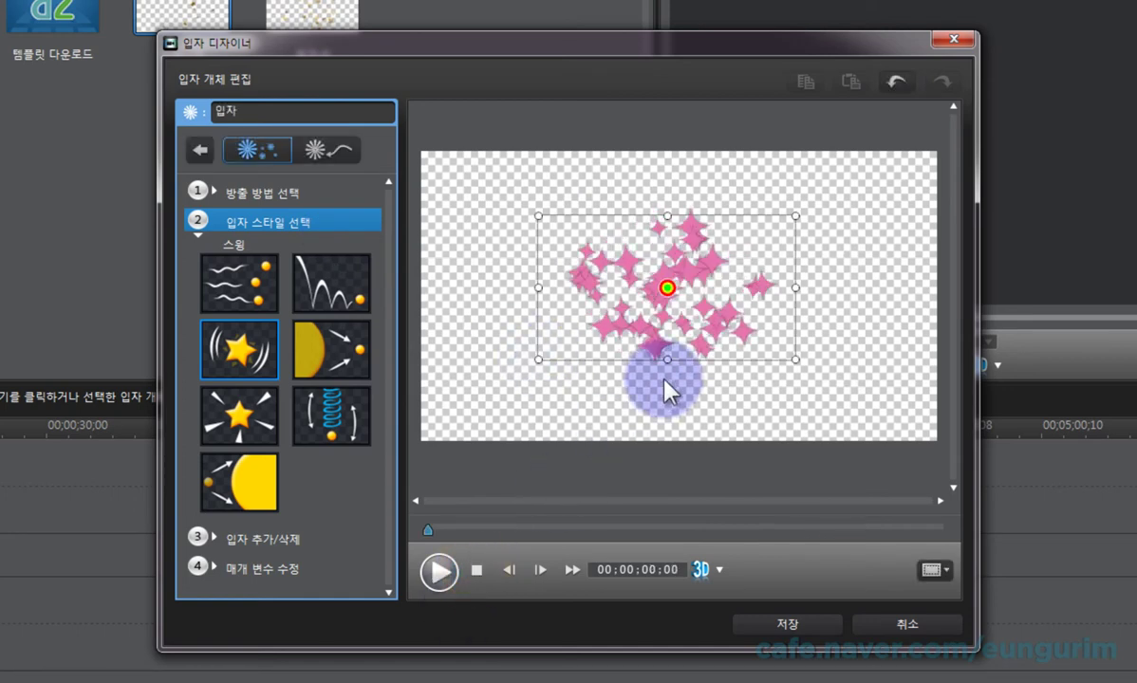
Apply the 스케일 particle style with 점 emission, move the emitter toward the canvas's upper edge, and preview it.
left_click(327, 352)
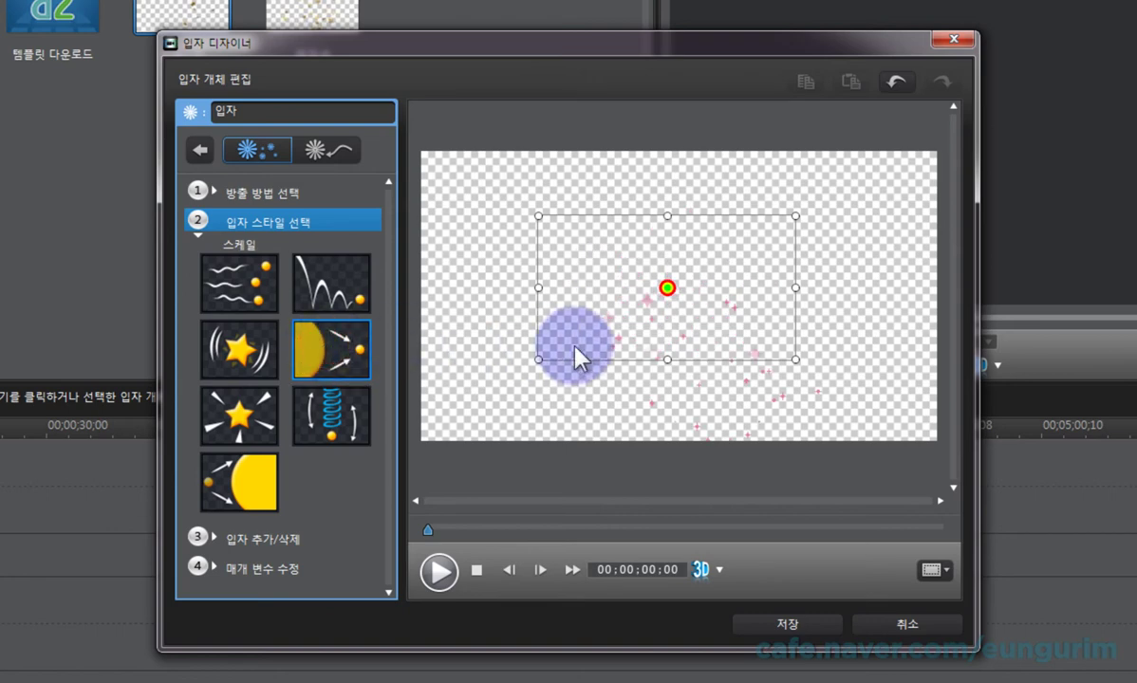
left_click(275, 195)
left_click(203, 202)
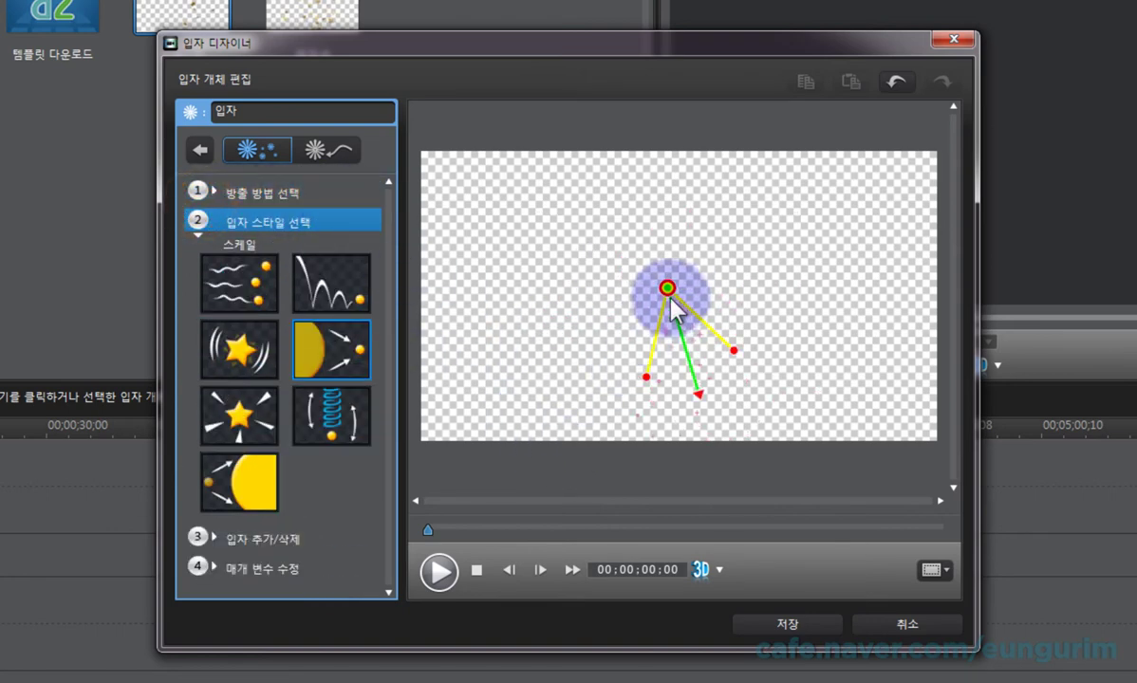
left_click_drag(670, 289, 598, 195)
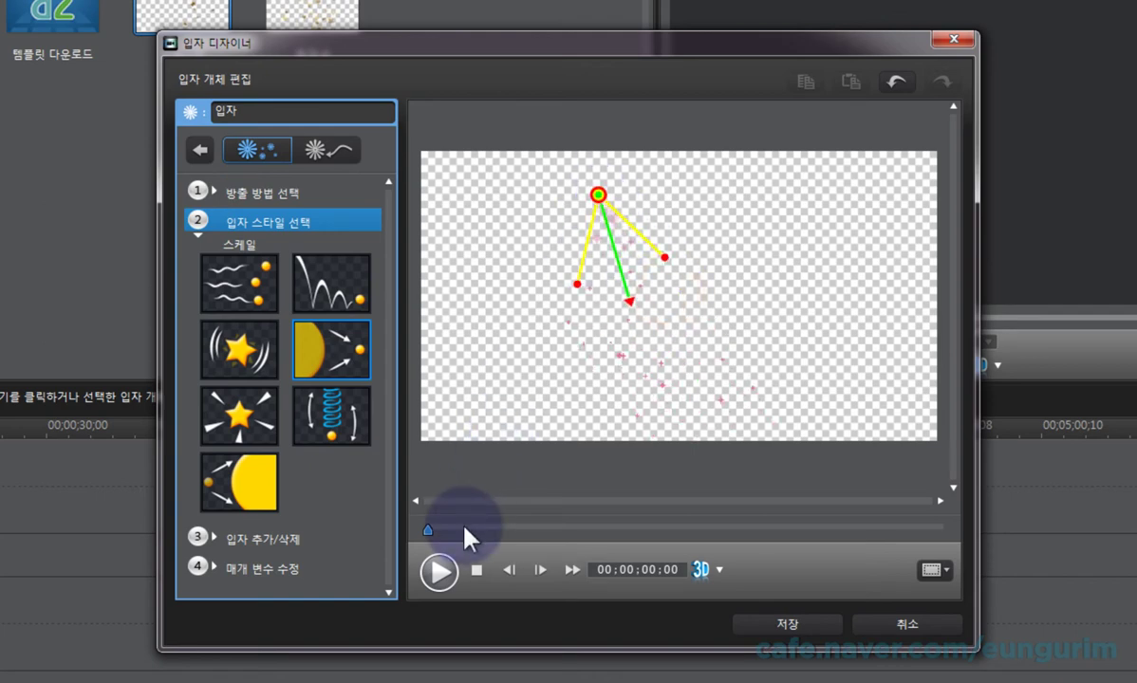
left_click(439, 570)
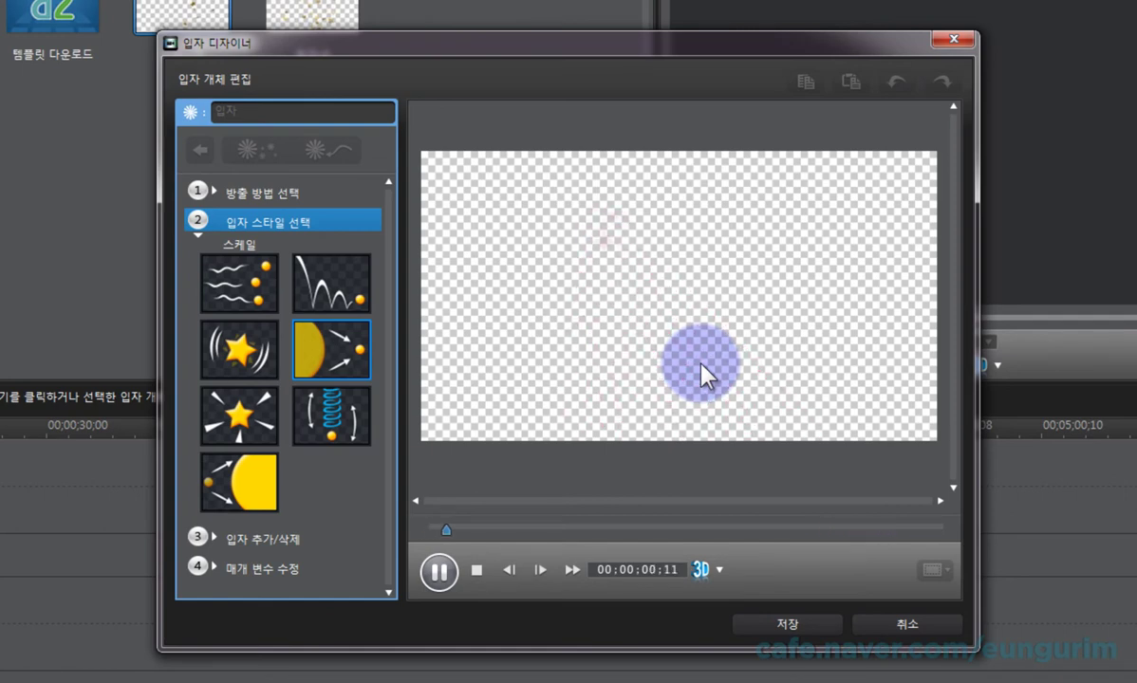
left_click(477, 569)
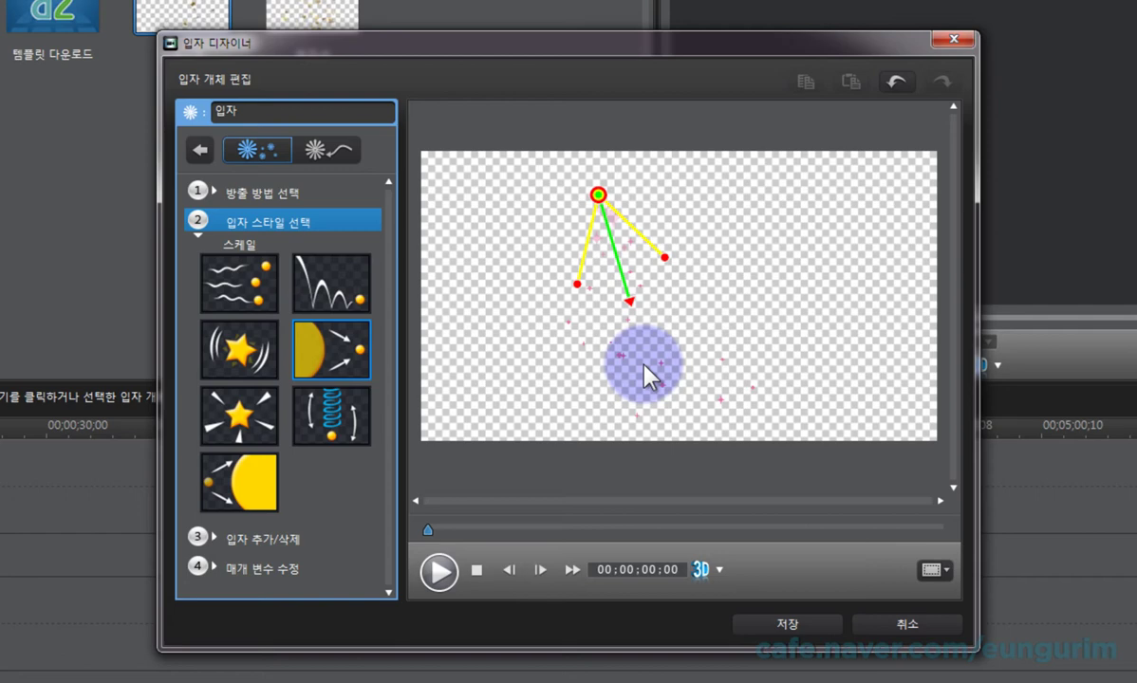
Apply the 깜박임 particle style with 마스크 emission, move the emitter near the canvas center, and preview it.
left_click(243, 421)
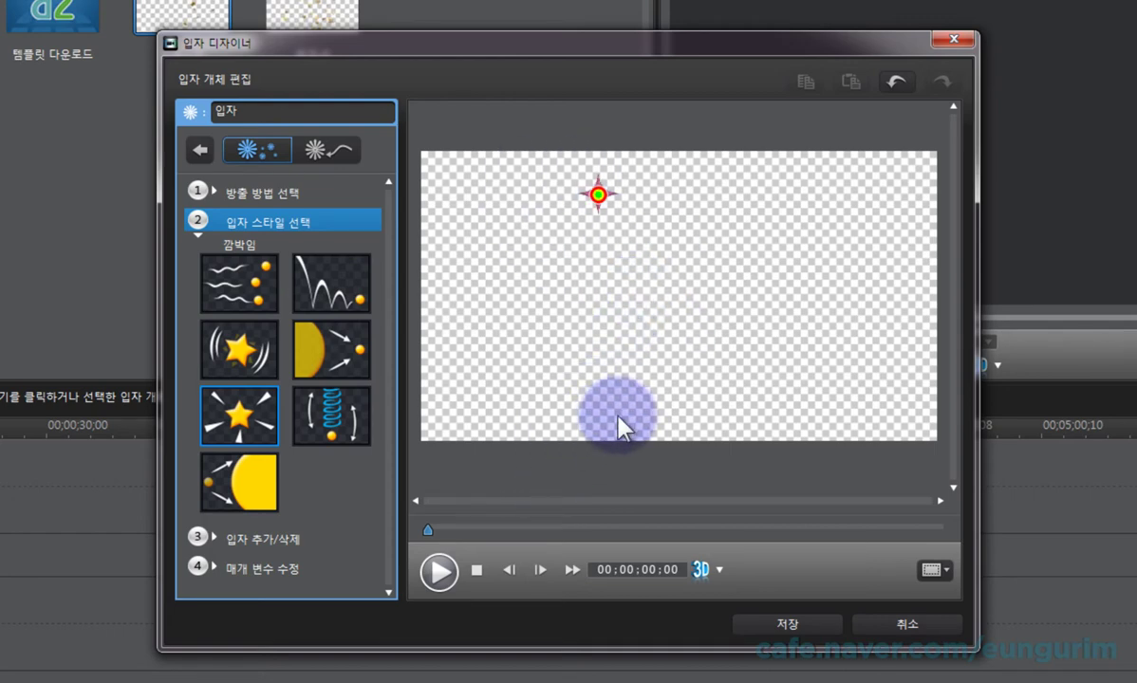
left_click(280, 190)
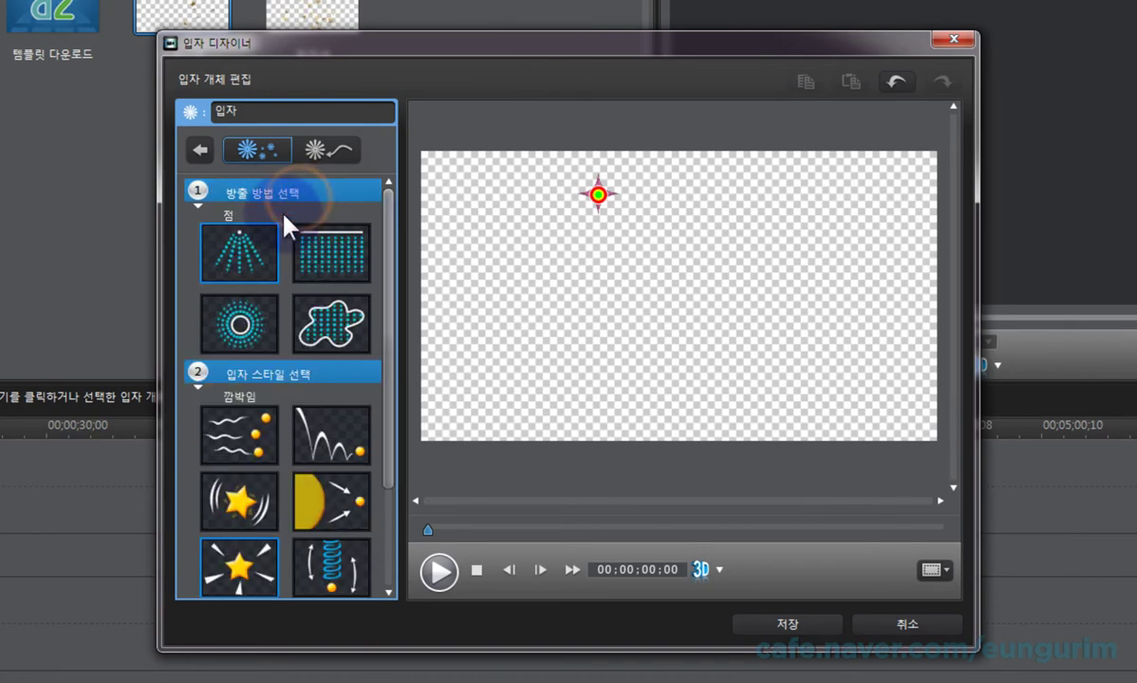
left_click(341, 335)
left_click_drag(593, 195, 643, 288)
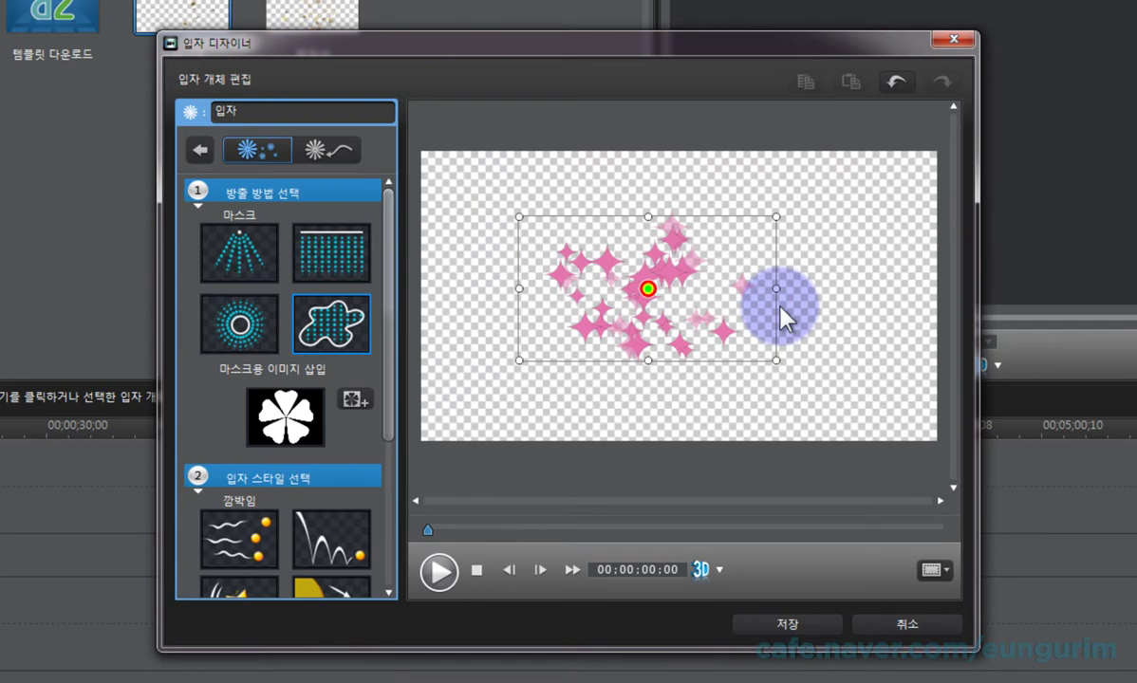
left_click(439, 570)
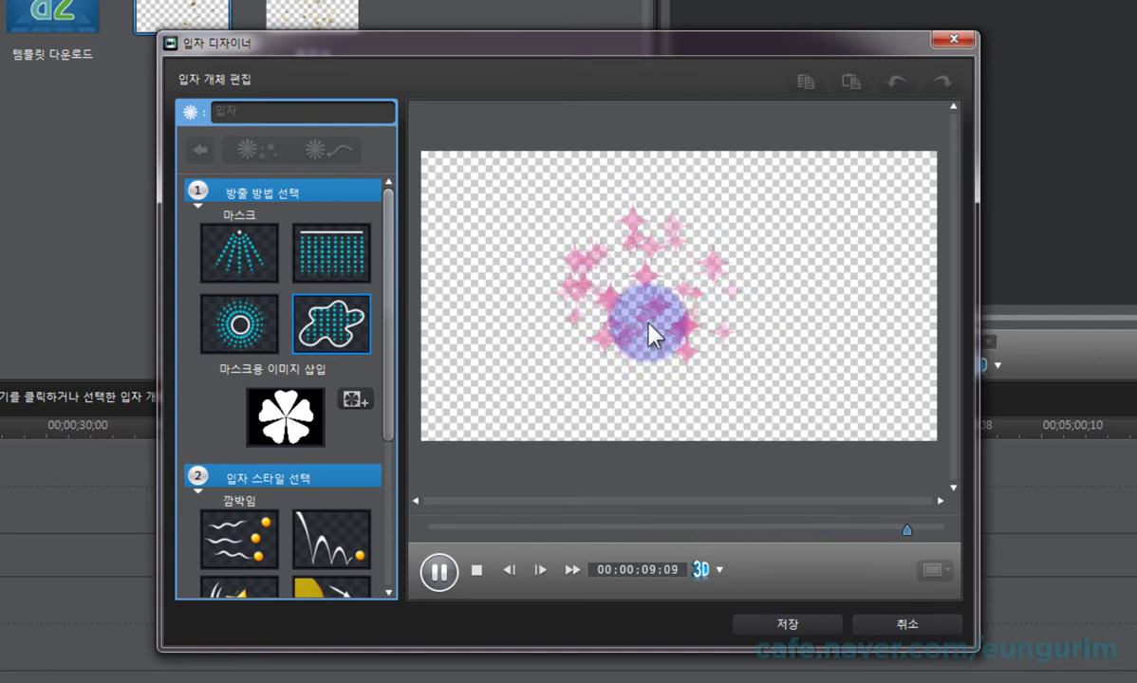
left_click(477, 569)
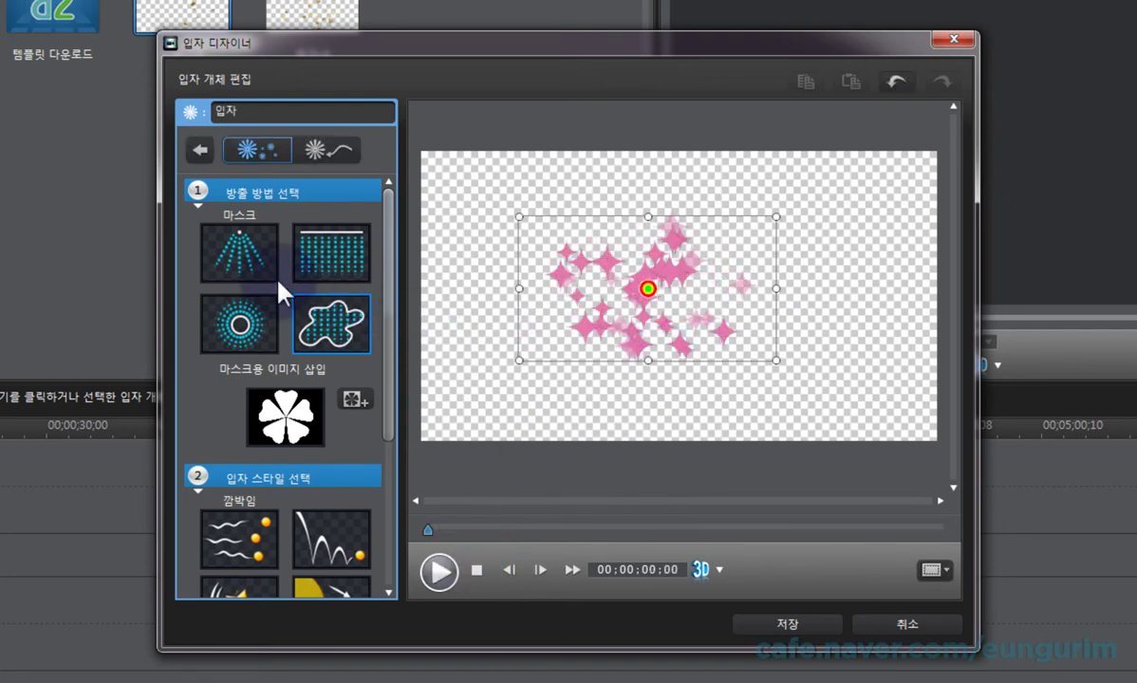
Set the emission method back to 점 and apply the 봄 particle style.
left_click(238, 249)
left_click(237, 191)
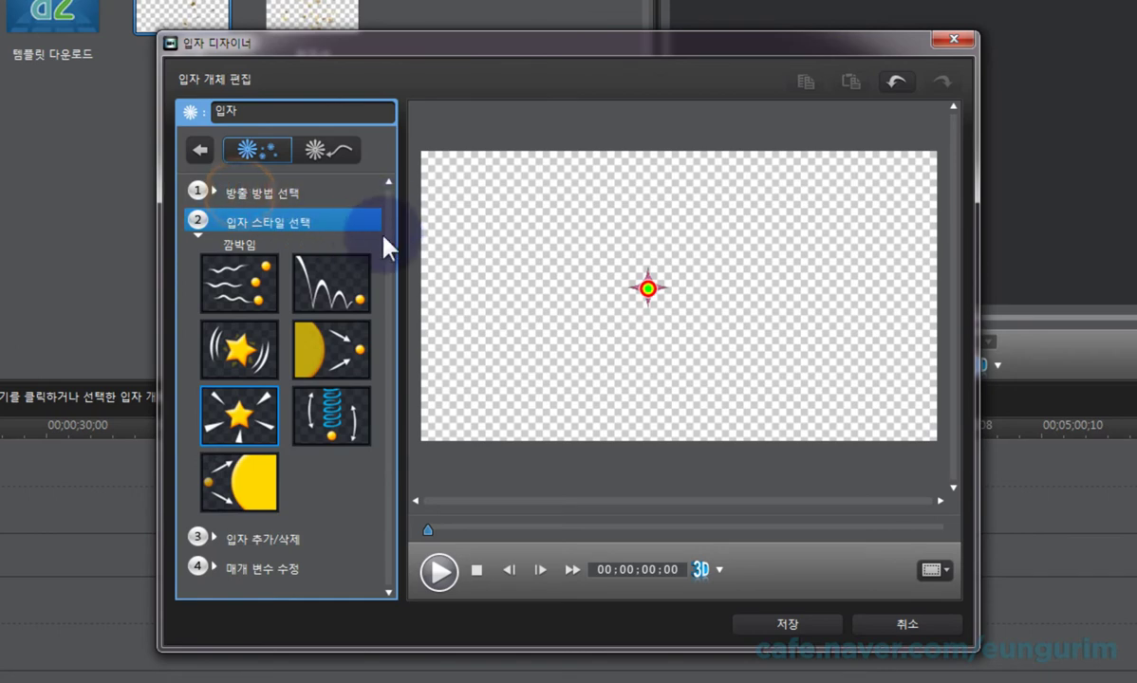
left_click(331, 419)
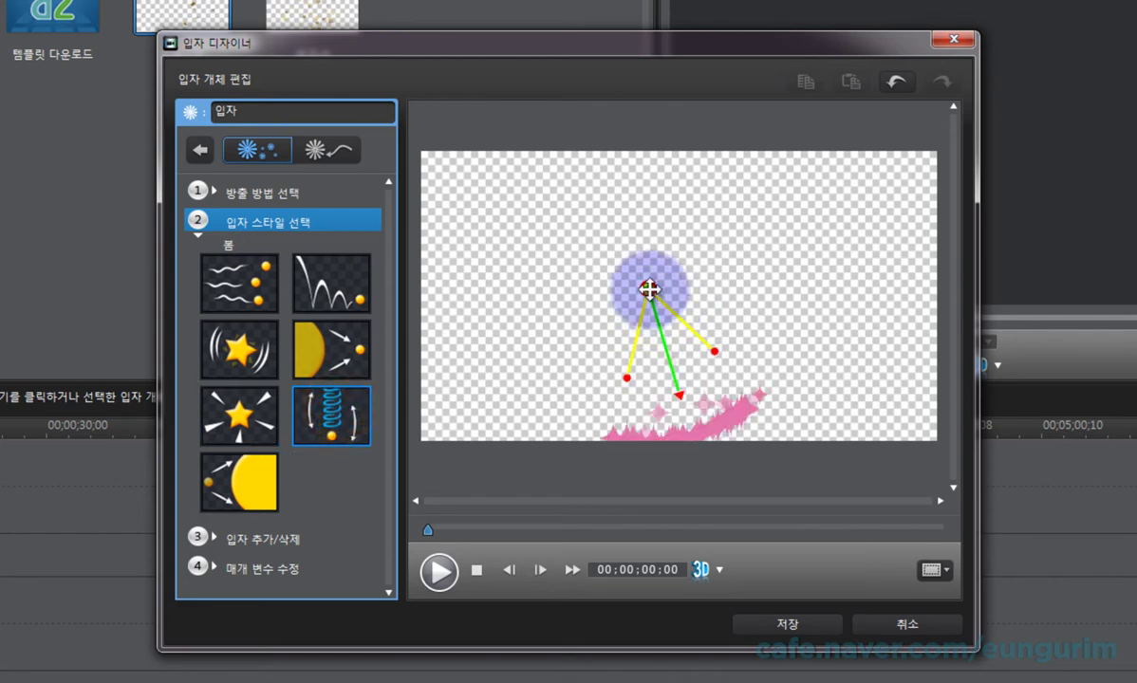
Move the 봄 particle emitter up and slightly left of the canvas center, and preview the effect.
left_click_drag(651, 294, 625, 248)
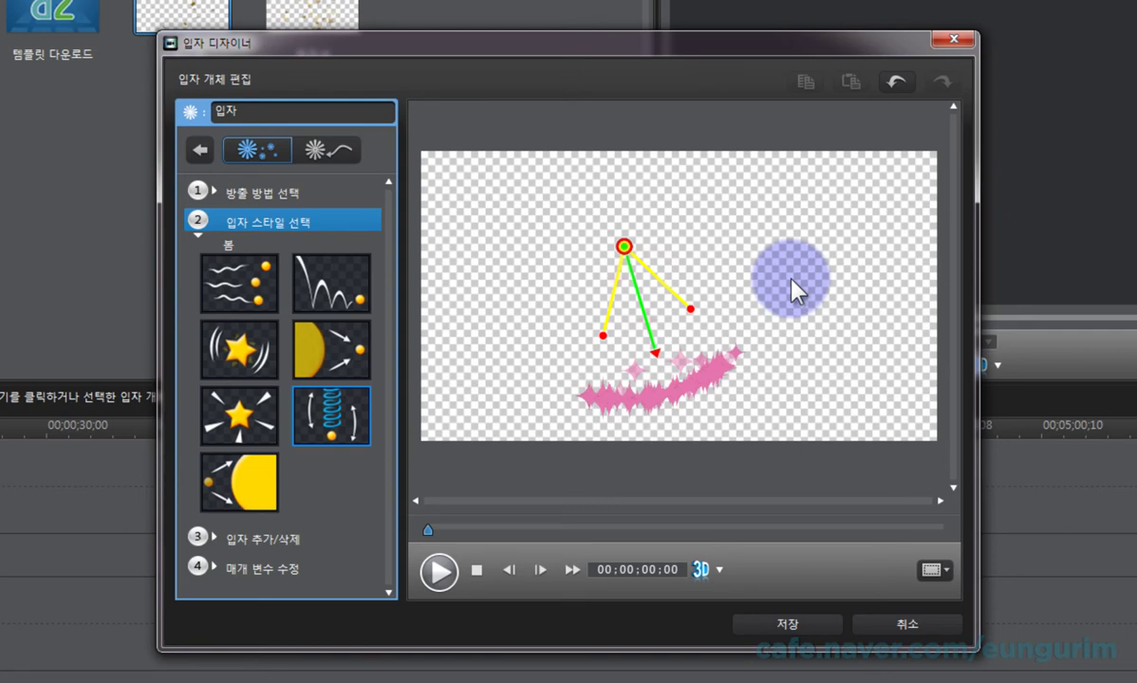
left_click(202, 225)
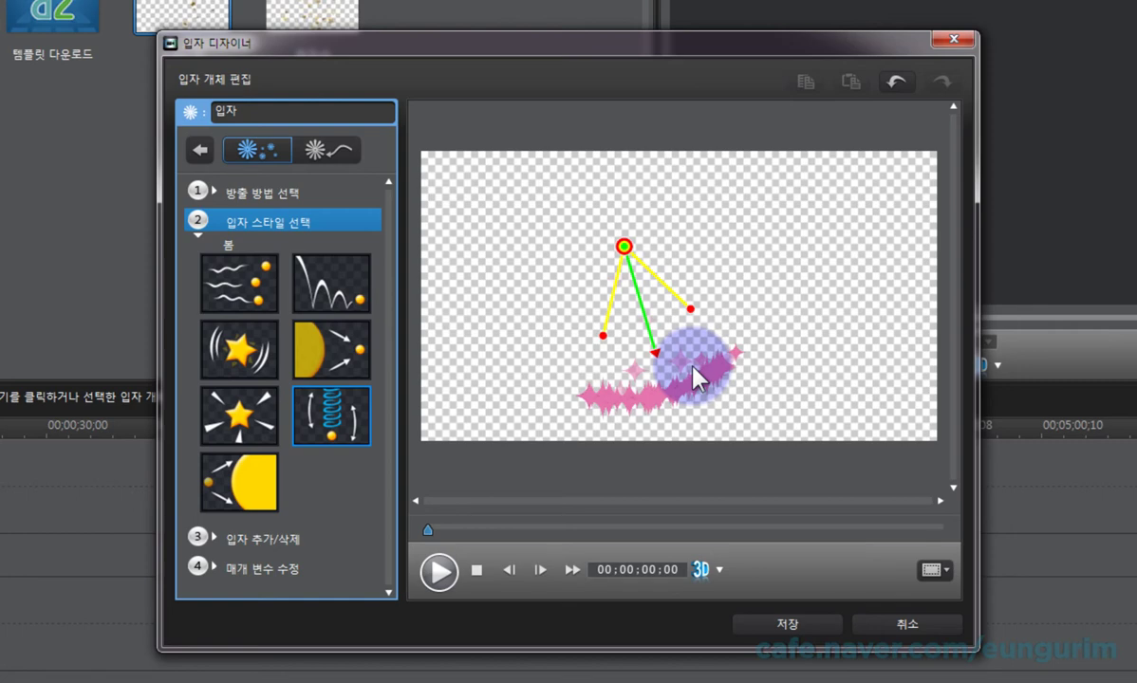
mouse_move(697, 377)
left_mouse_down()
mouse_move(680, 311)
mouse_move(696, 353)
mouse_move(606, 390)
mouse_move(600, 293)
mouse_move(707, 362)
left_mouse_up()
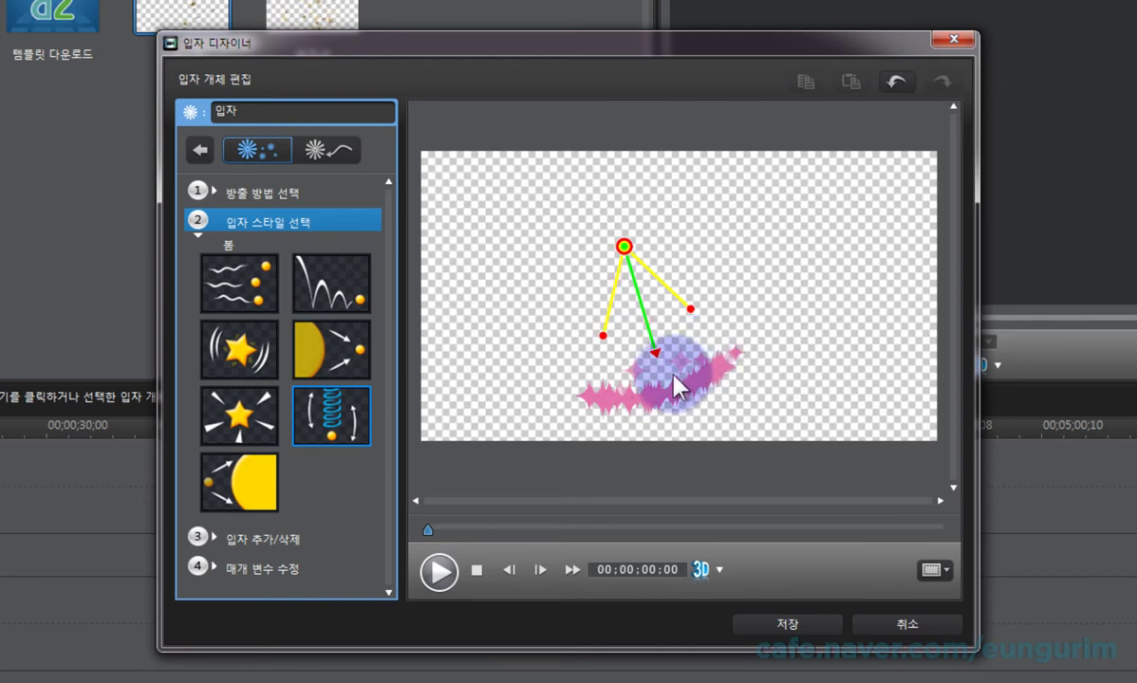
left_click(439, 572)
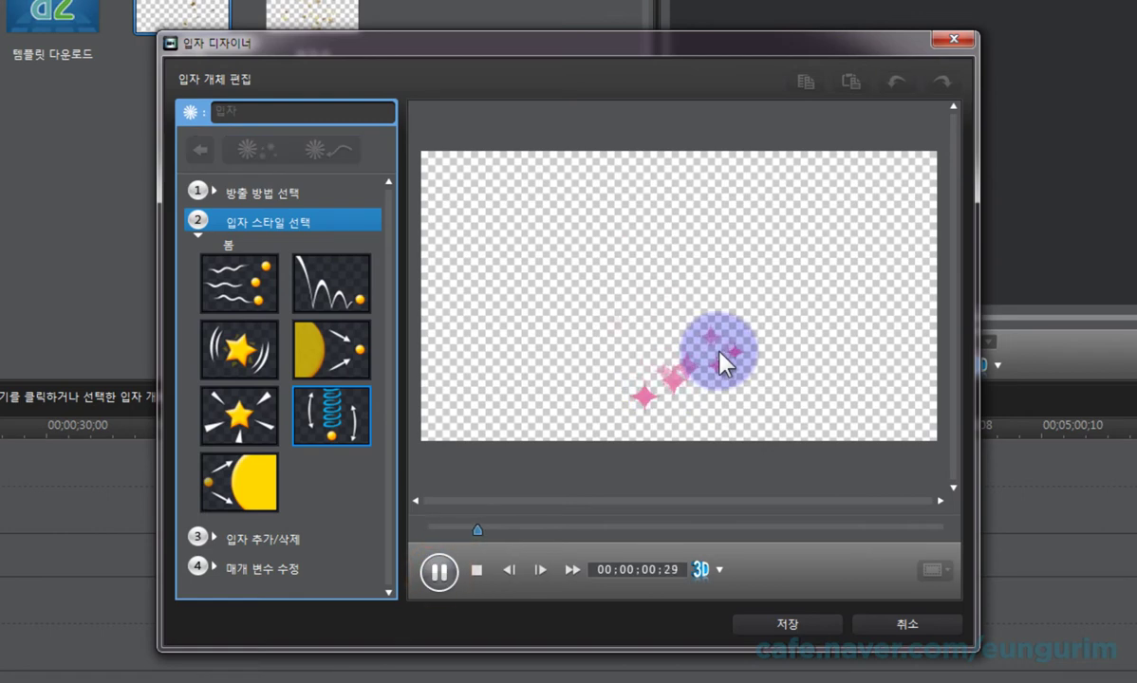
mouse_move(720, 352)
left_mouse_down()
mouse_move(633, 283)
mouse_move(603, 241)
mouse_move(679, 418)
mouse_move(633, 431)
mouse_move(584, 398)
mouse_move(651, 398)
mouse_move(737, 361)
mouse_move(727, 382)
mouse_move(666, 382)
mouse_move(709, 382)
mouse_move(677, 393)
mouse_move(729, 381)
mouse_move(491, 555)
left_mouse_up()
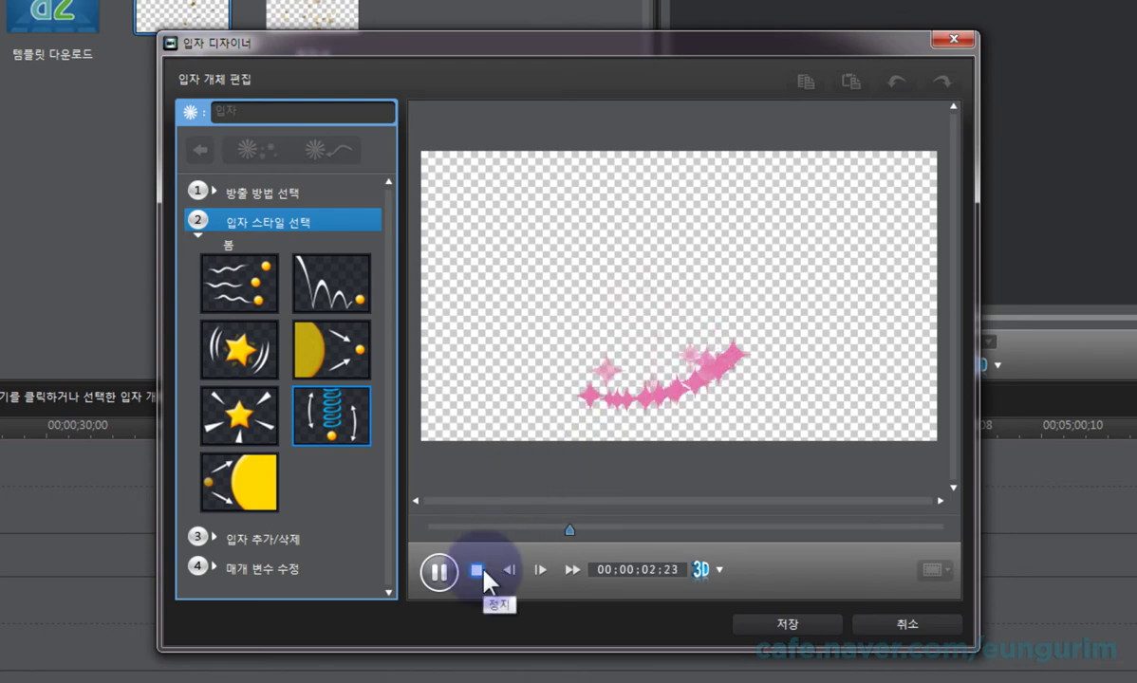
left_click(478, 570)
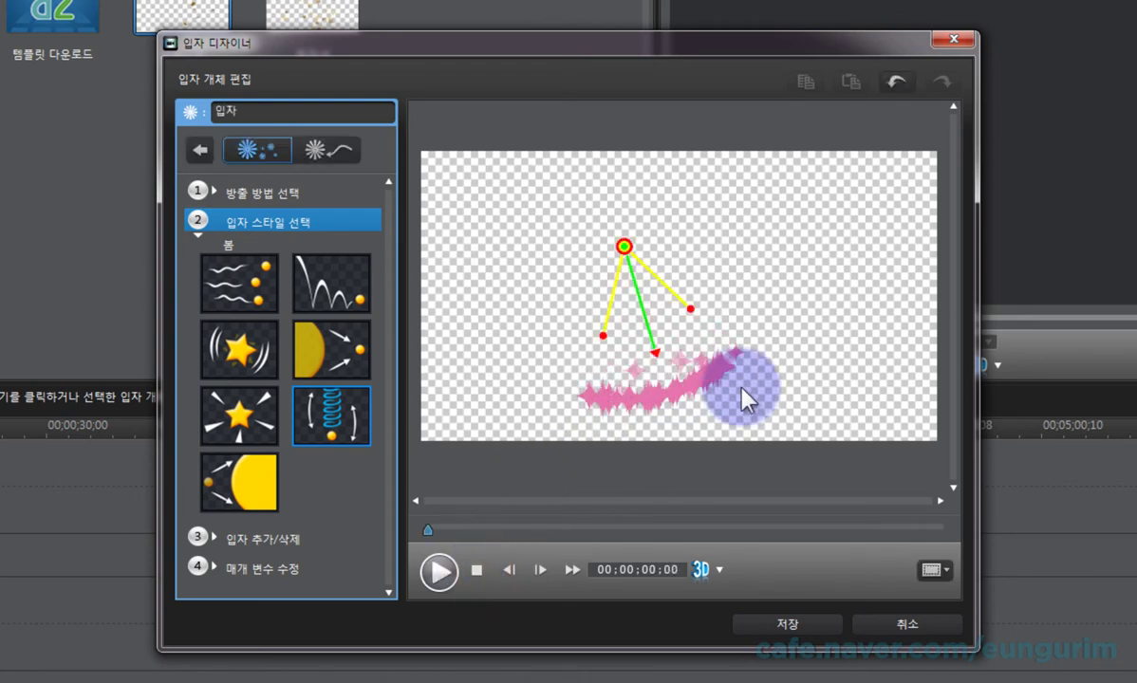
Apply the 퍼짐 particle style, move the emitter up to the canvas's upper edge, and preview the effect.
left_click(257, 497)
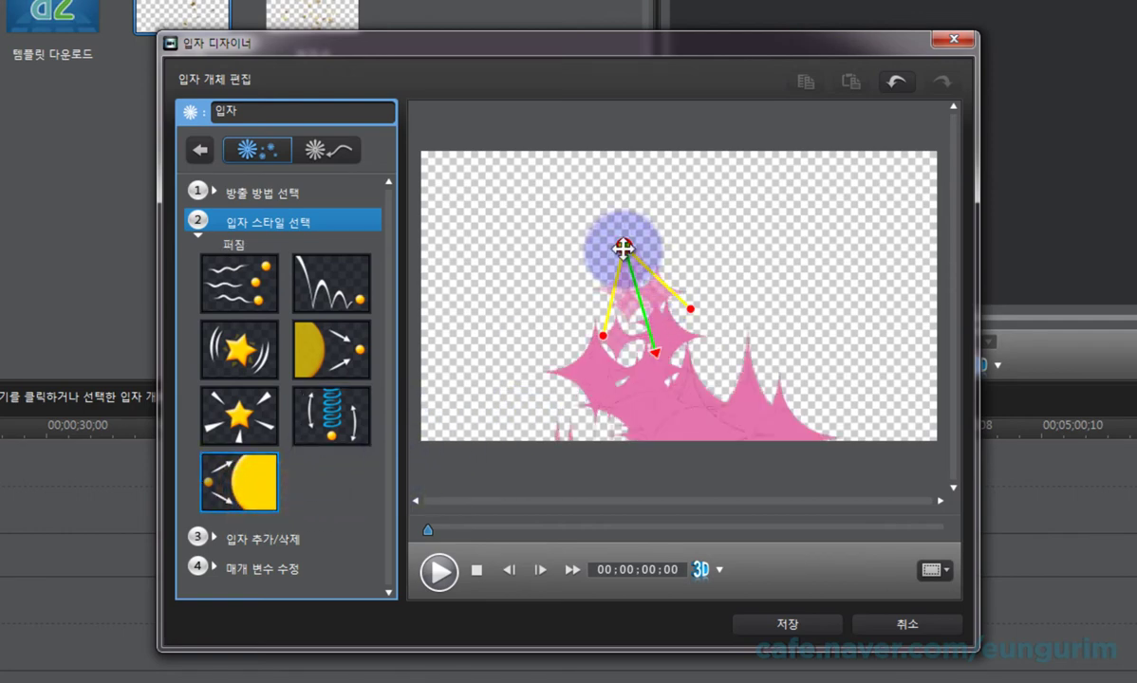
left_click_drag(624, 246, 649, 166)
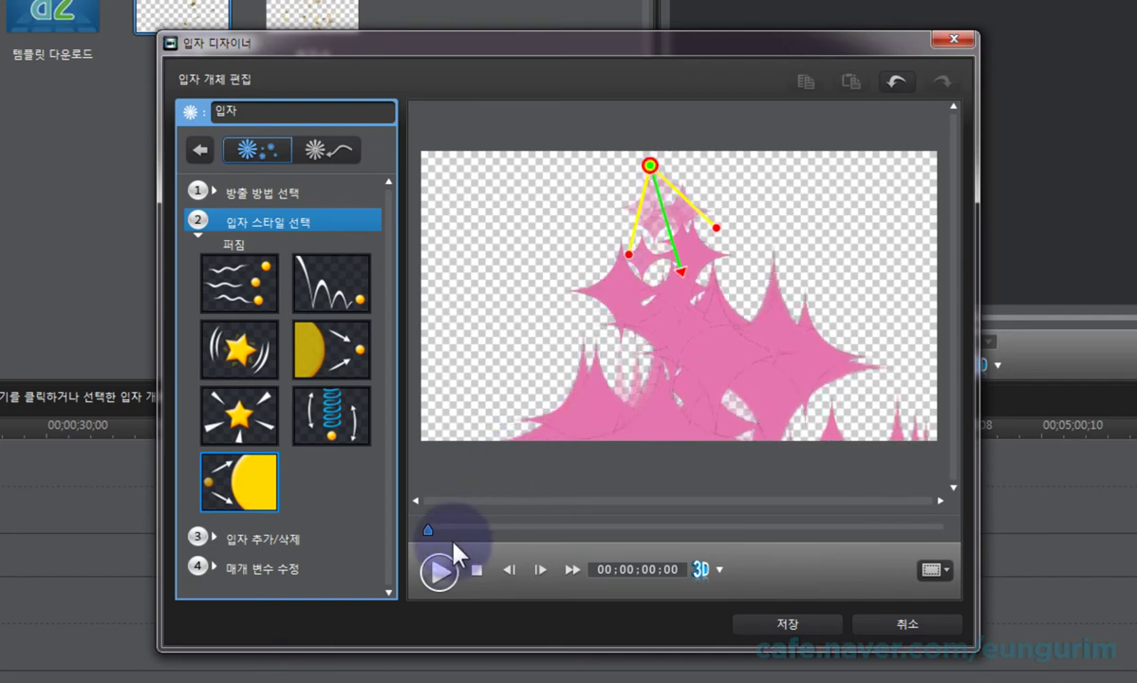
left_click(438, 573)
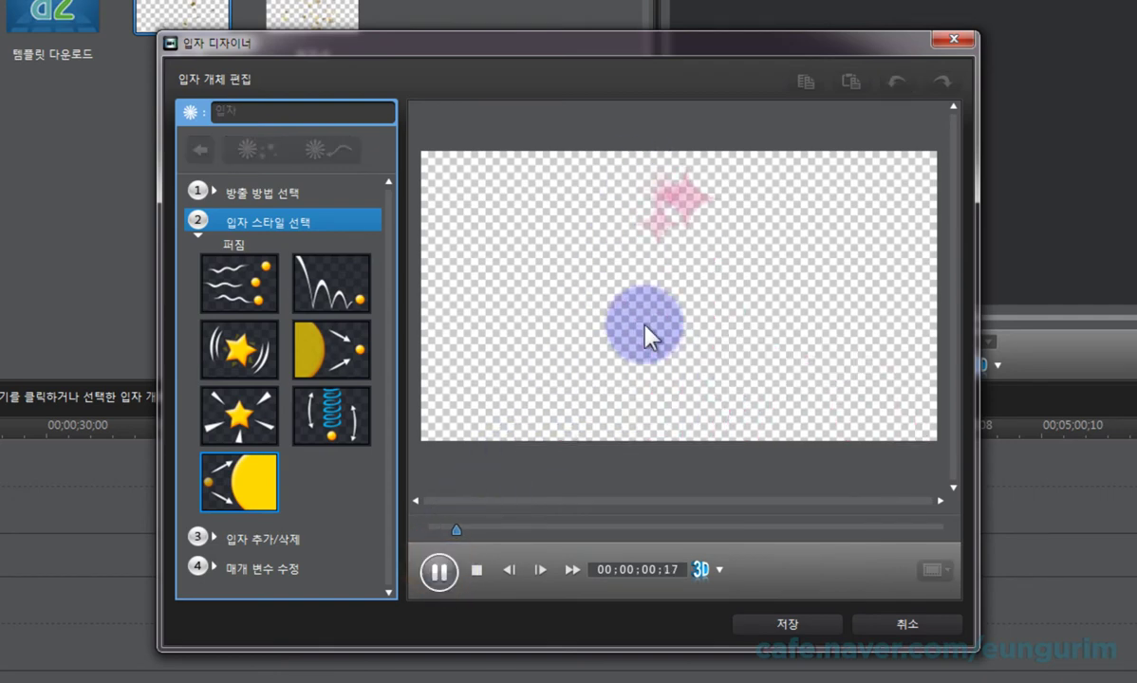
mouse_move(645, 327)
left_mouse_down()
mouse_move(646, 179)
mouse_move(665, 218)
left_mouse_up()
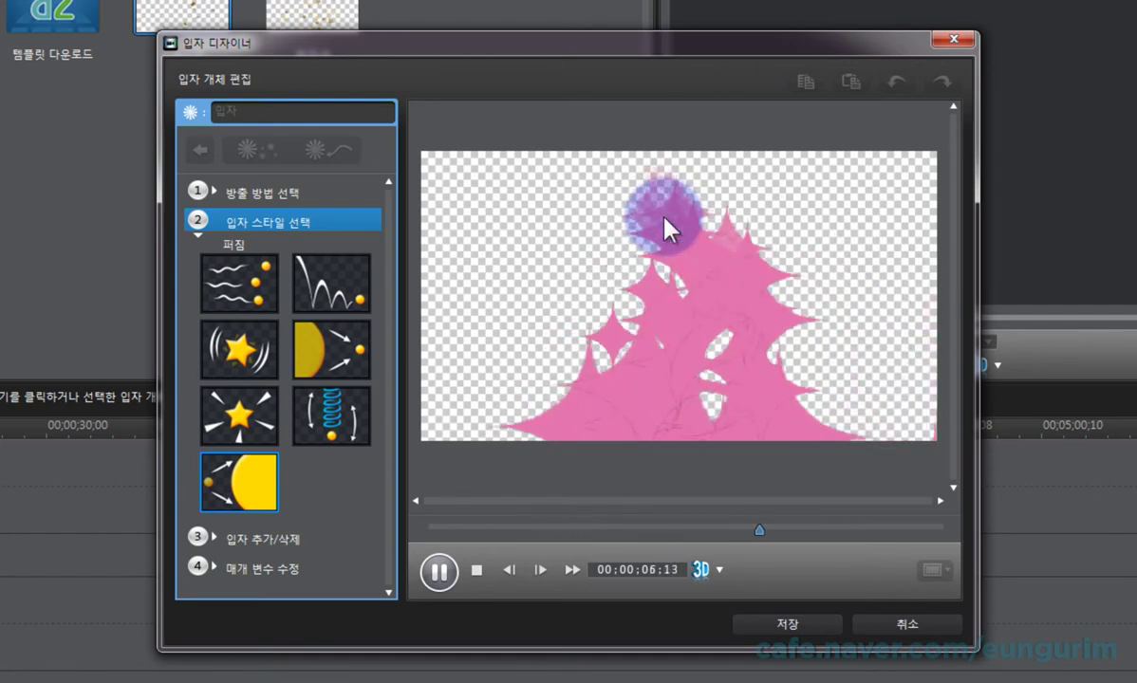
mouse_move(664, 220)
left_mouse_down()
mouse_move(677, 213)
mouse_move(565, 299)
left_mouse_up()
left_click(476, 570)
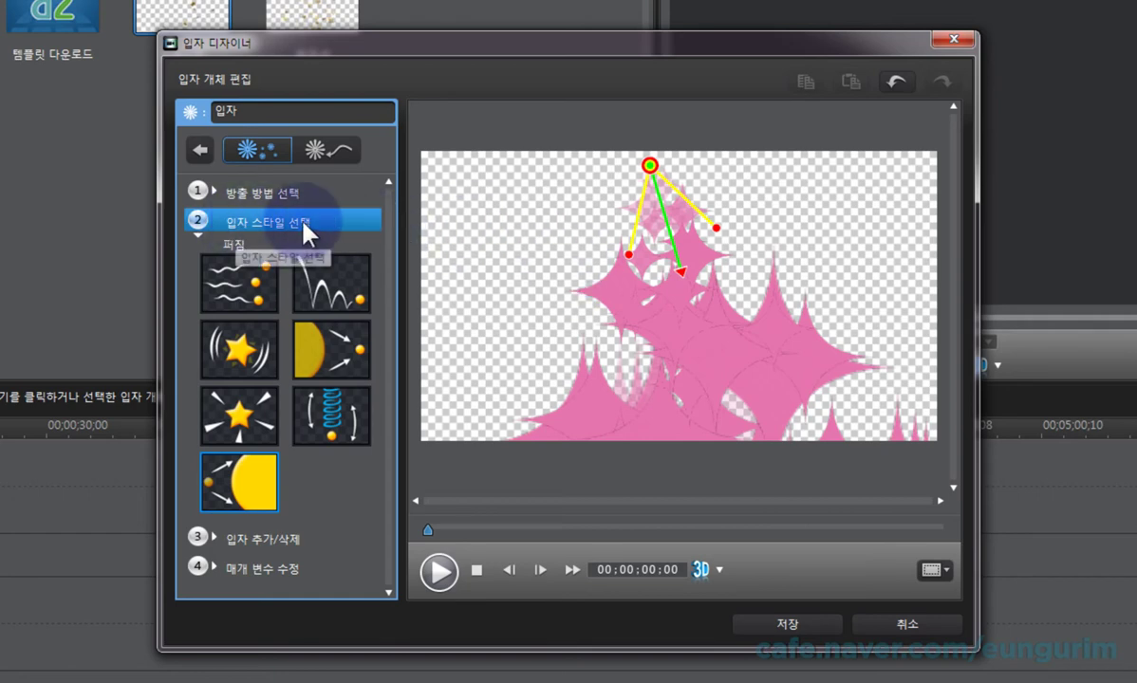
Expand the 매개 변수 수정 settings together with the particle style choices and look through the 퍼짐 style's parameters.
left_click(327, 222)
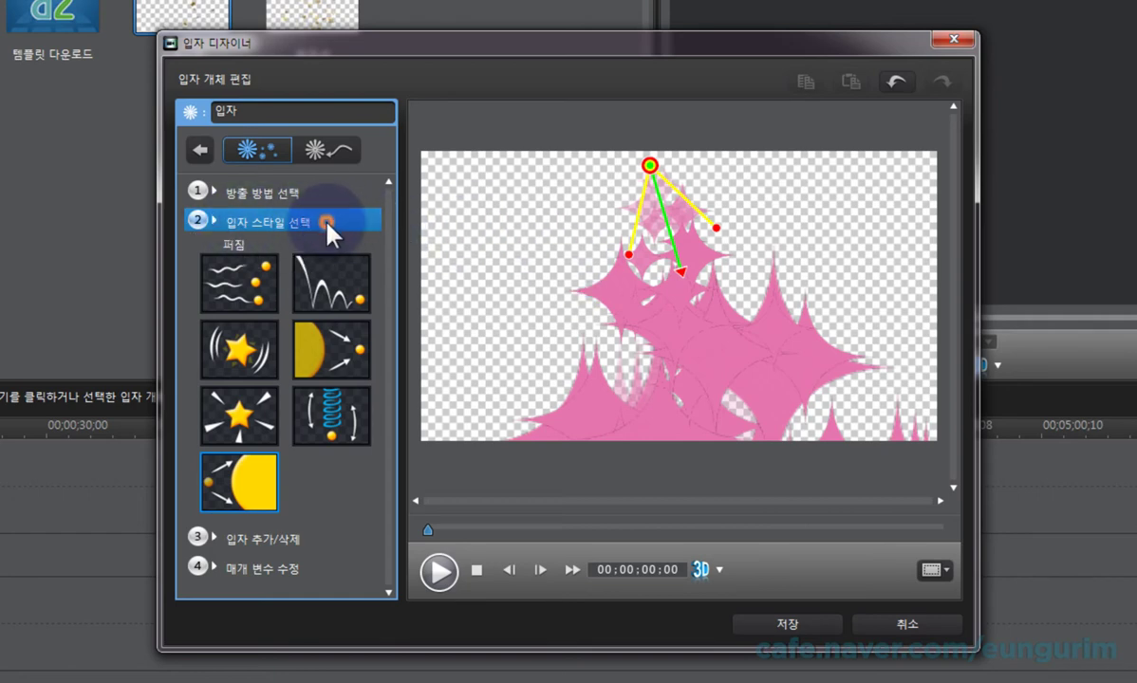
left_click(318, 280)
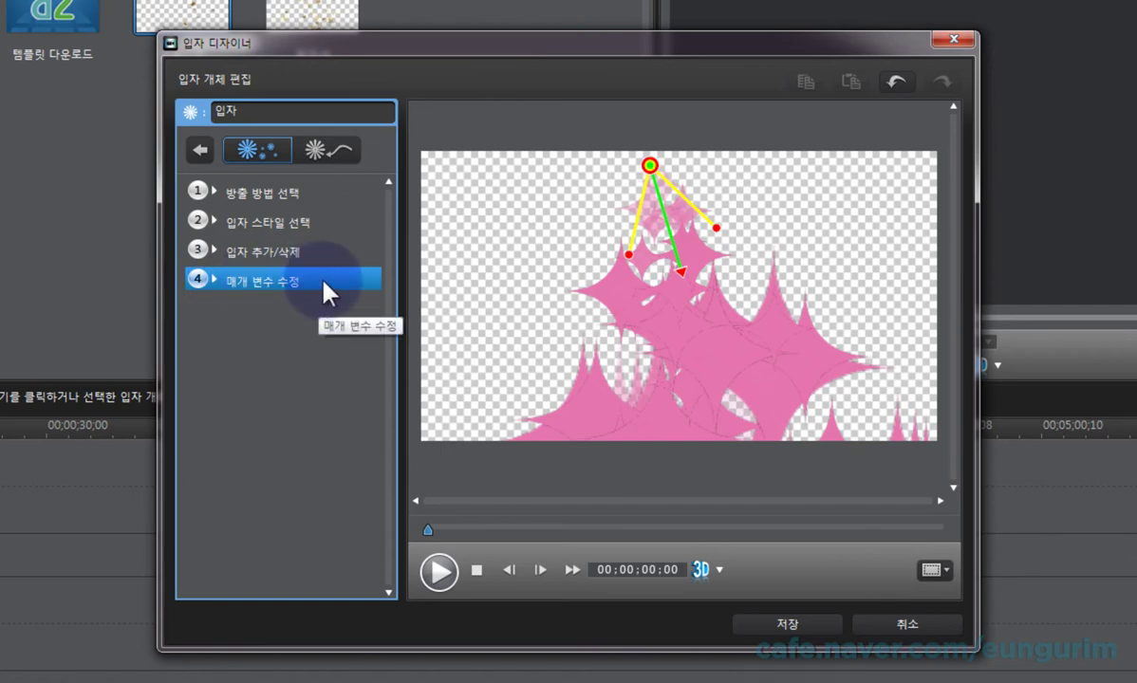
left_click(323, 283)
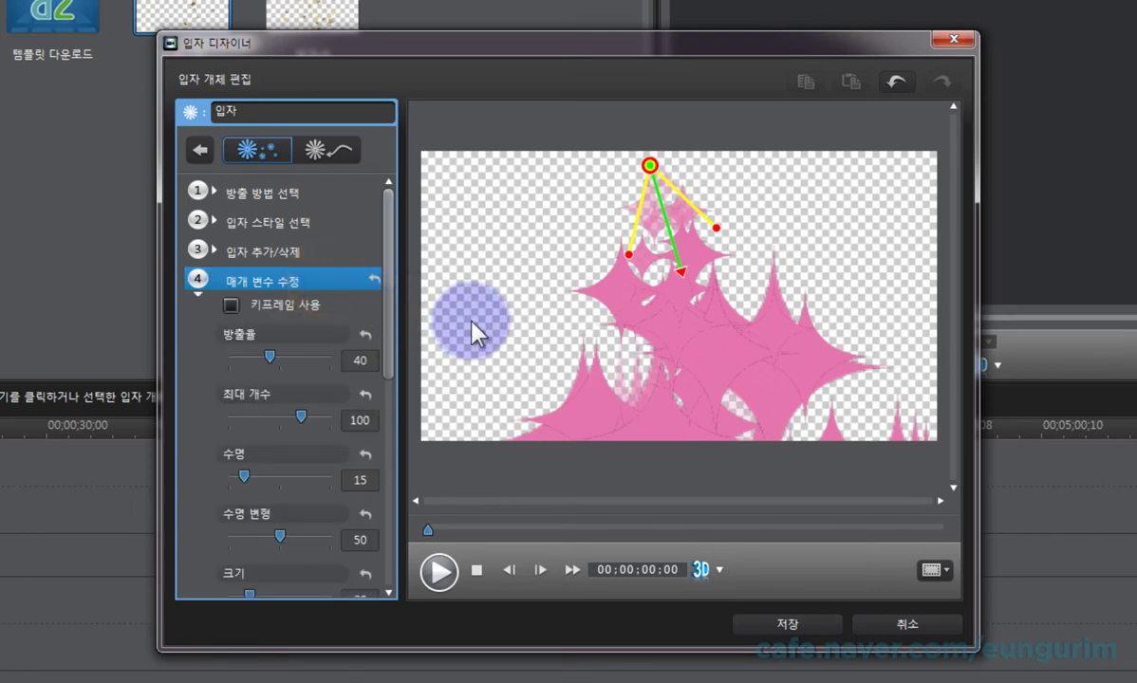
left_click_drag(388, 248, 418, 262)
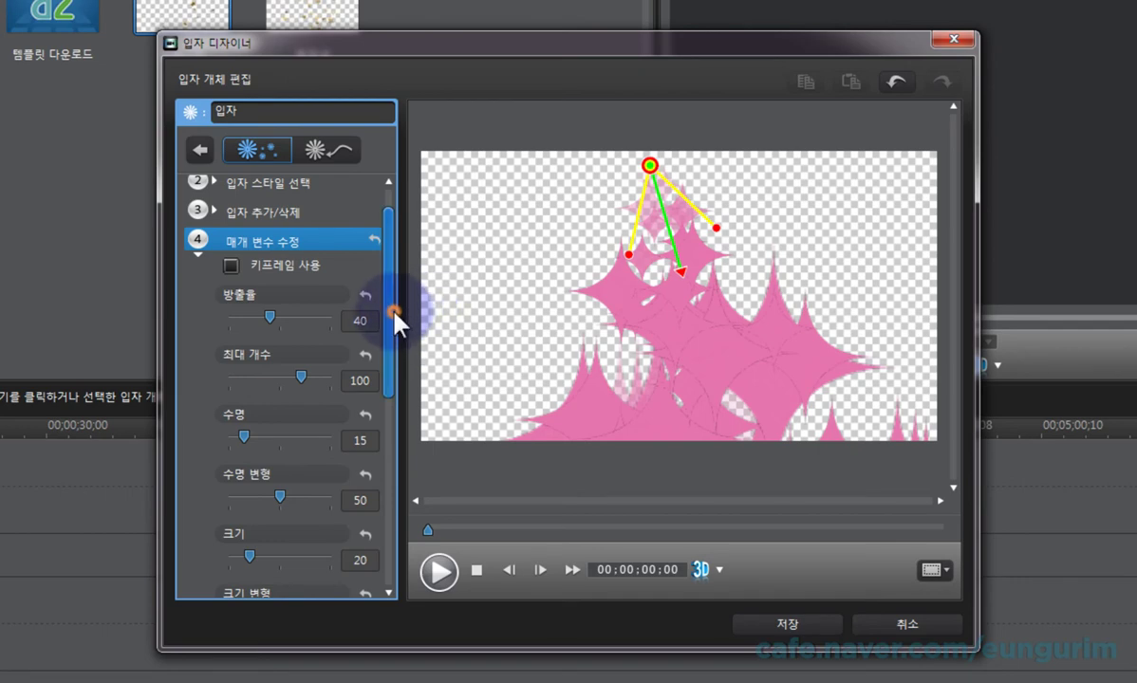
scroll(370, 285, "up", 1)
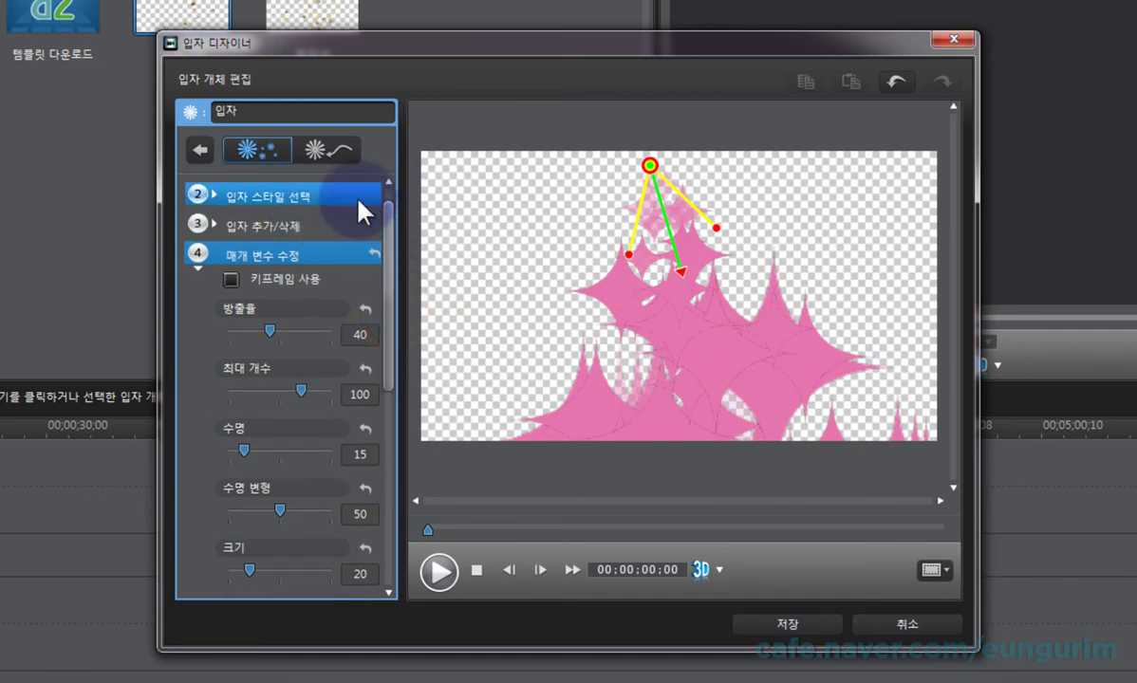
left_click(325, 200)
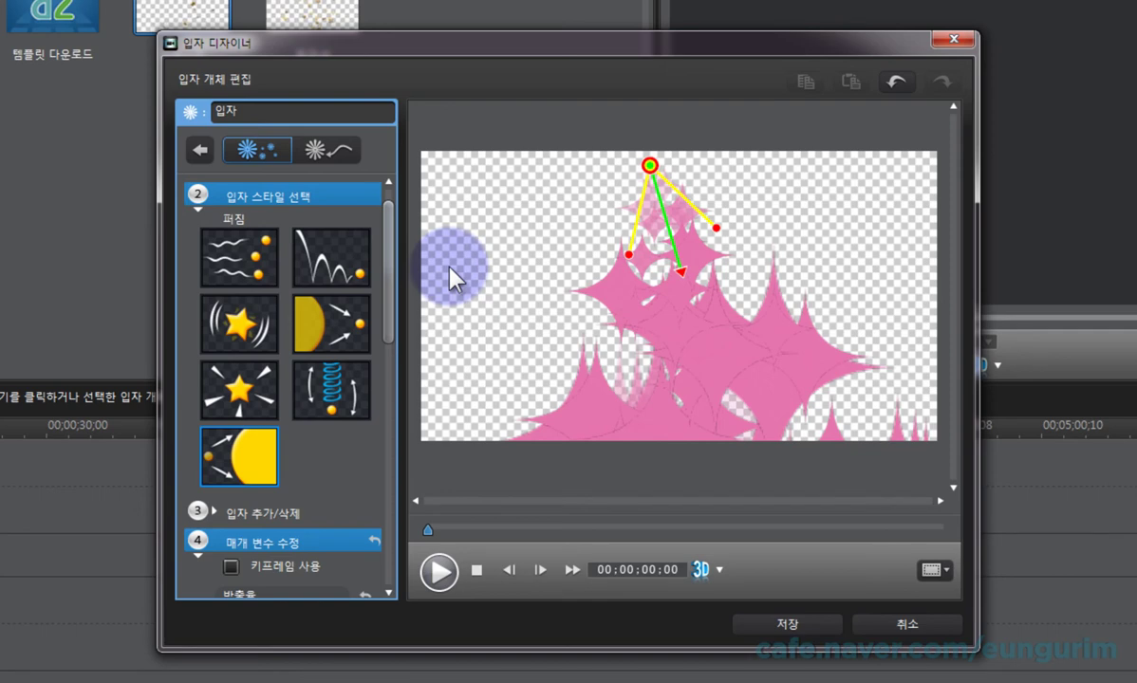
left_click_drag(387, 292, 391, 361)
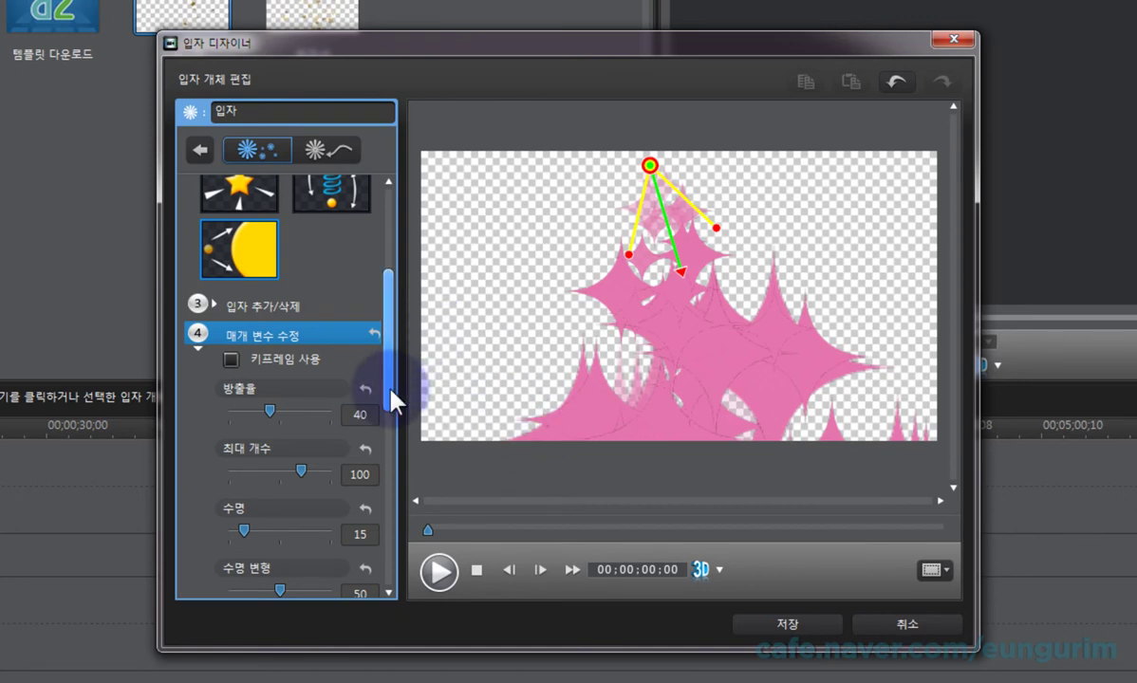
left_click_drag(389, 391, 392, 317)
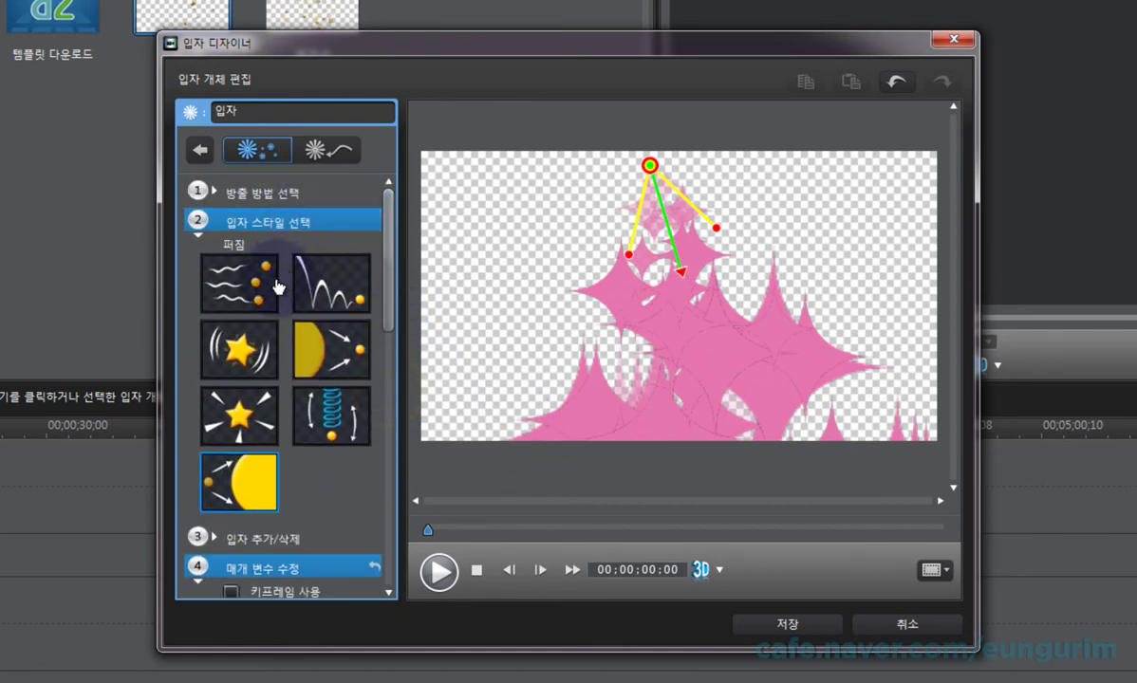
Apply the 물방울 particle style and look through its adjustable parameters.
left_click(239, 279)
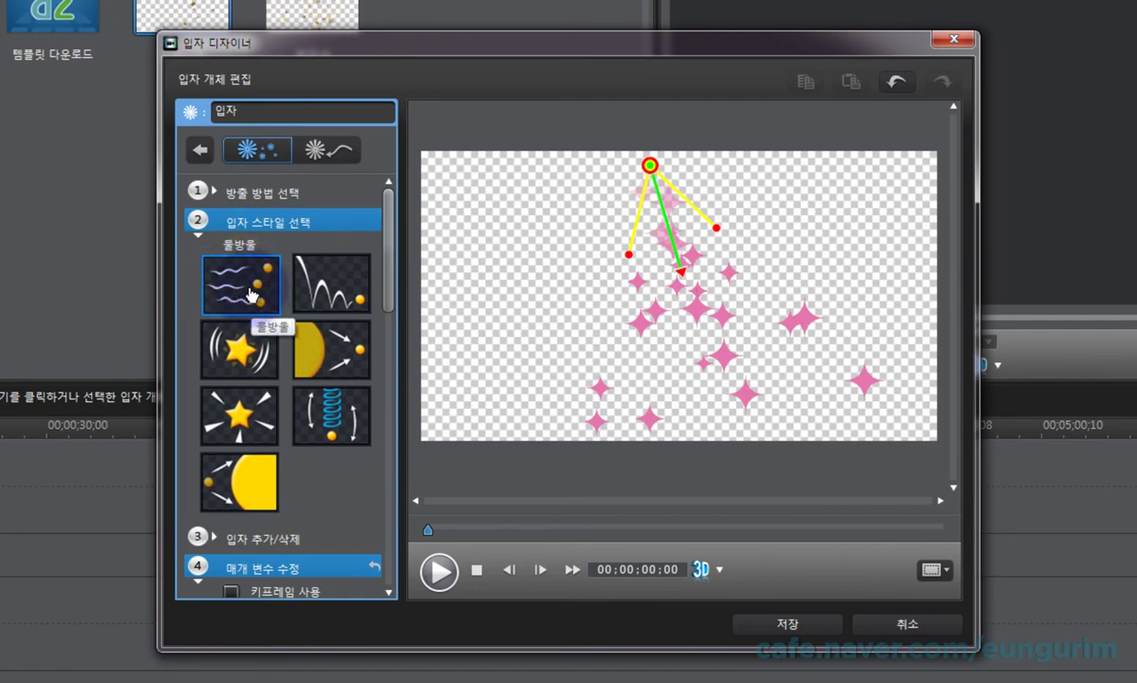
left_click_drag(393, 240, 380, 429)
scroll(376, 459, "down", 4)
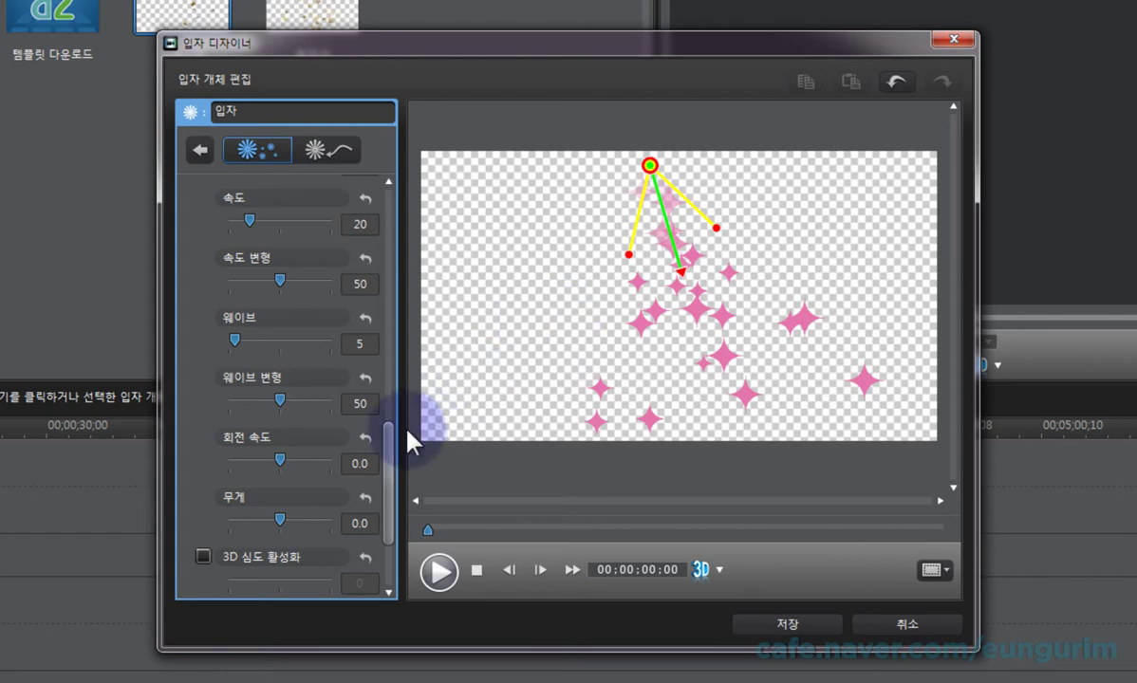
left_click_drag(389, 452, 388, 234)
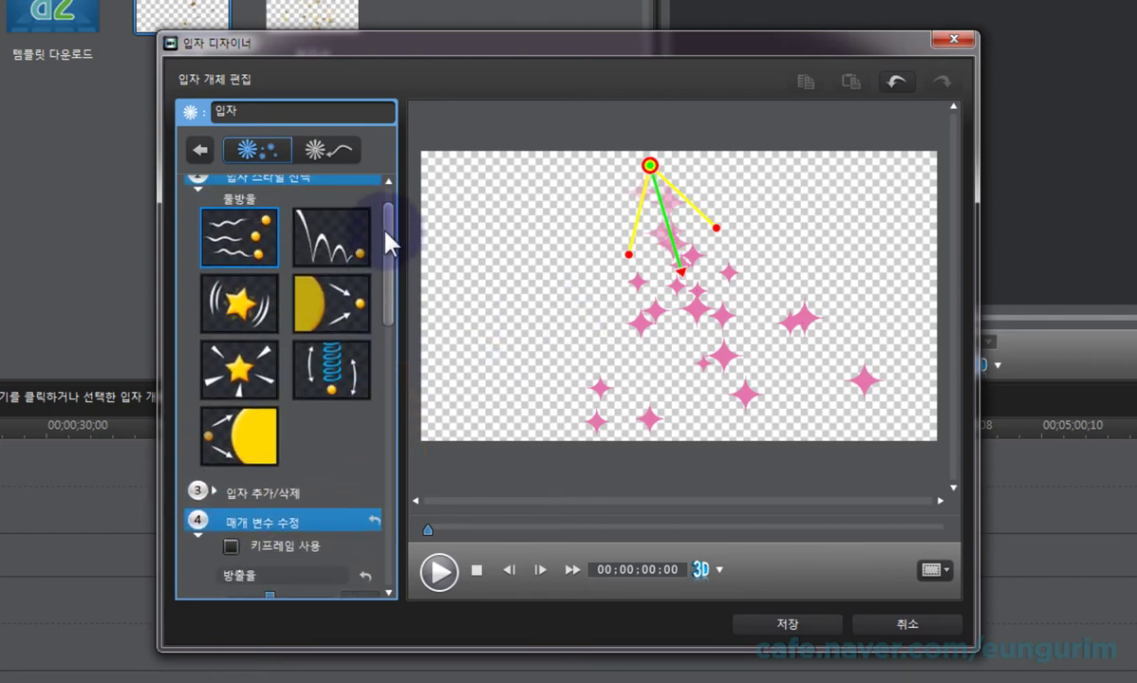
Switch to the 봄 particle style and review which parameters it offers.
left_click(336, 373)
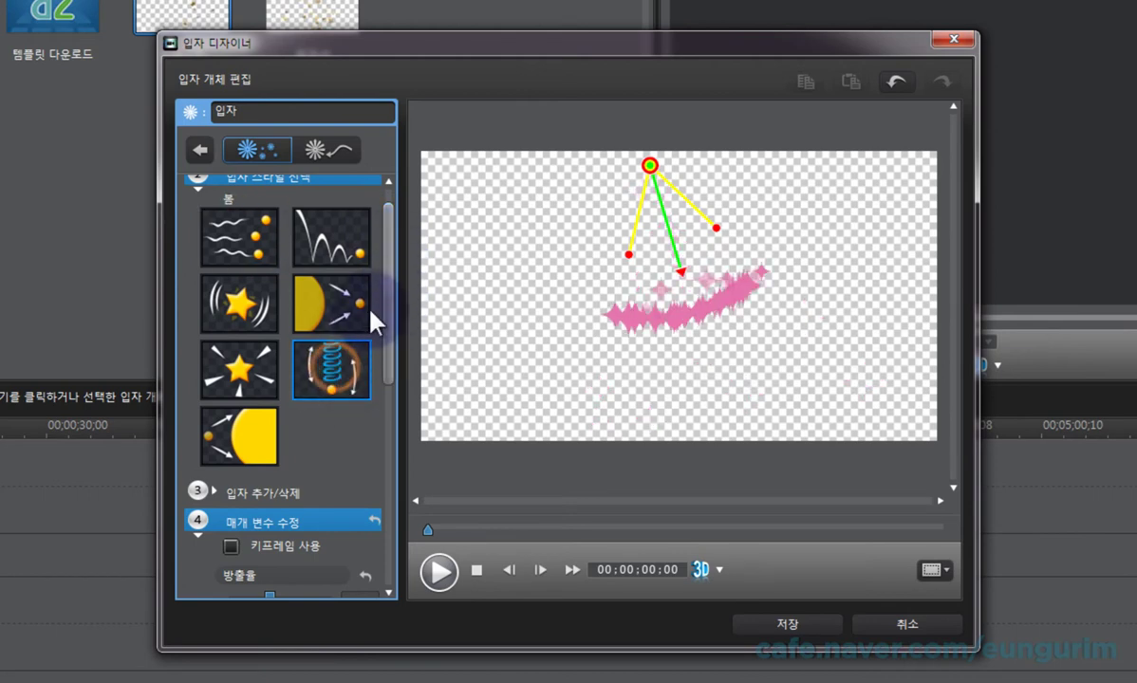
left_click_drag(388, 261, 398, 456)
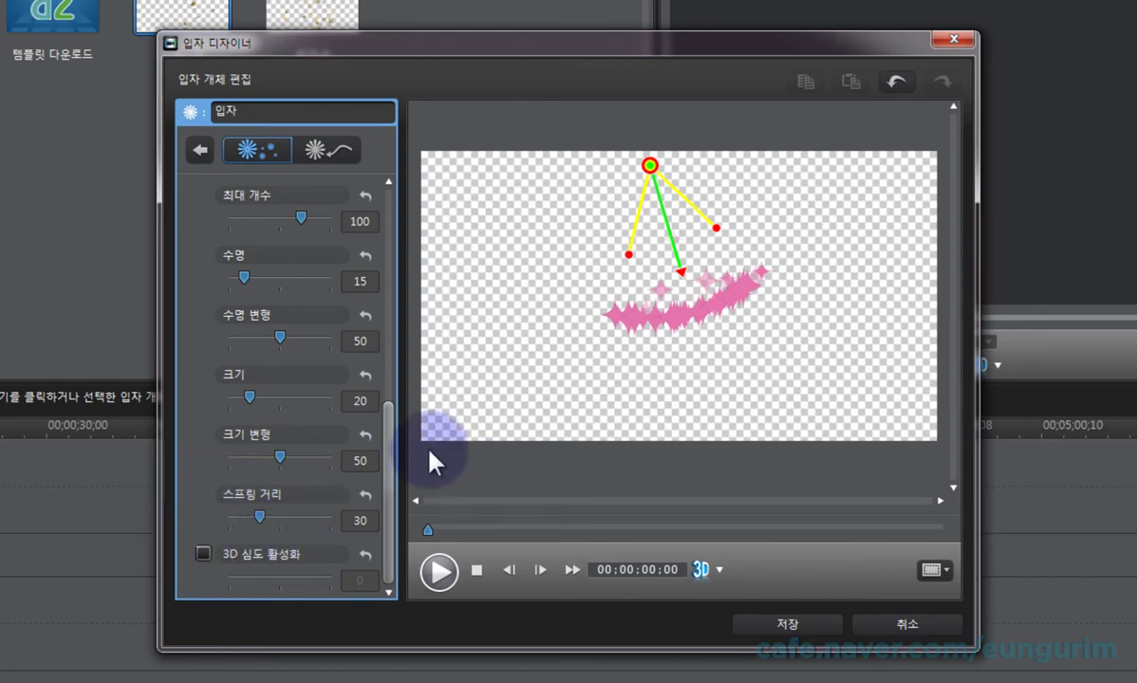
left_click_drag(385, 479, 418, 281)
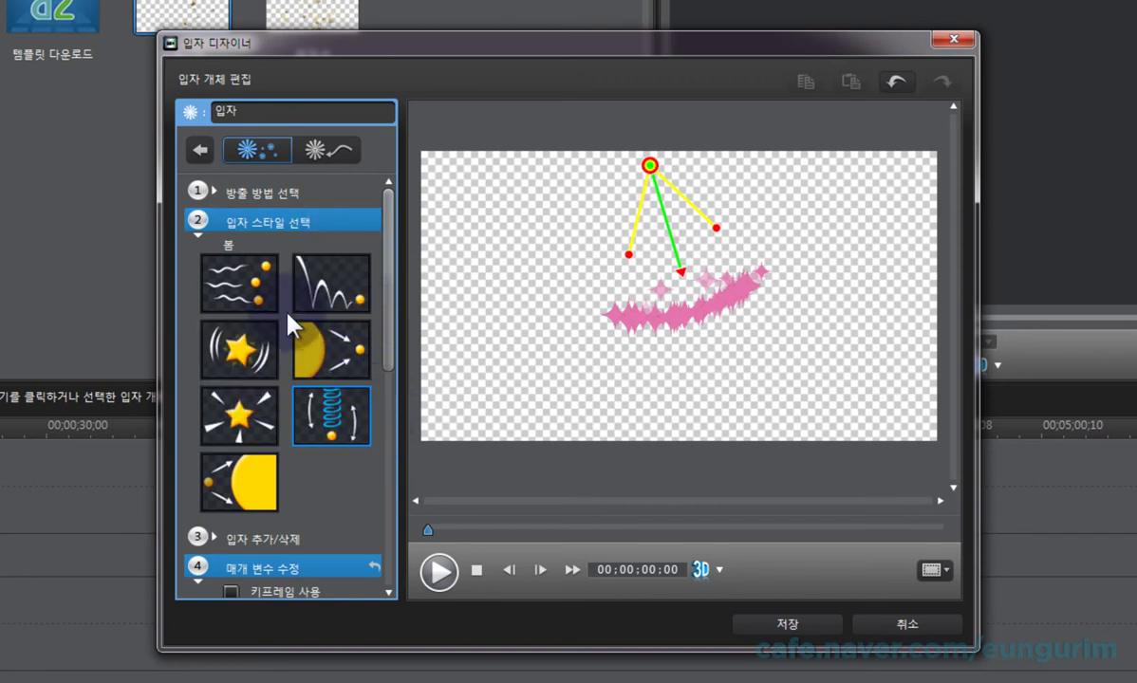
left_click_drag(388, 313, 400, 486)
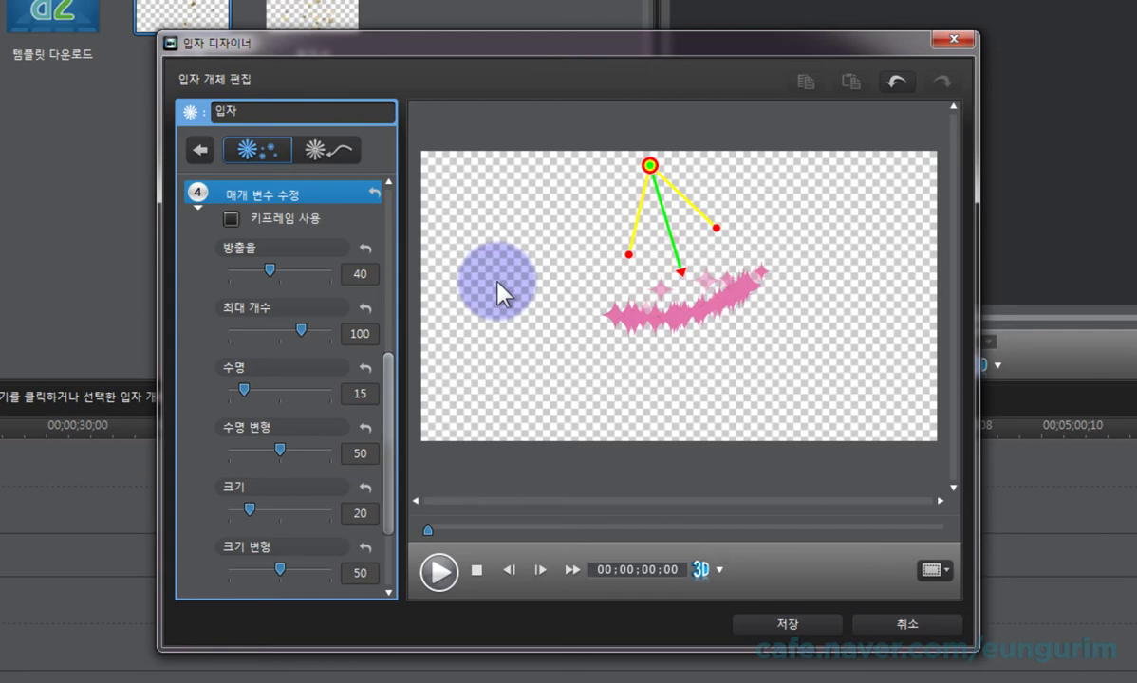
left_click_drag(387, 418, 393, 245)
Apply the 물방울 particle style again and set its 방출율 to 100.
left_click(256, 287)
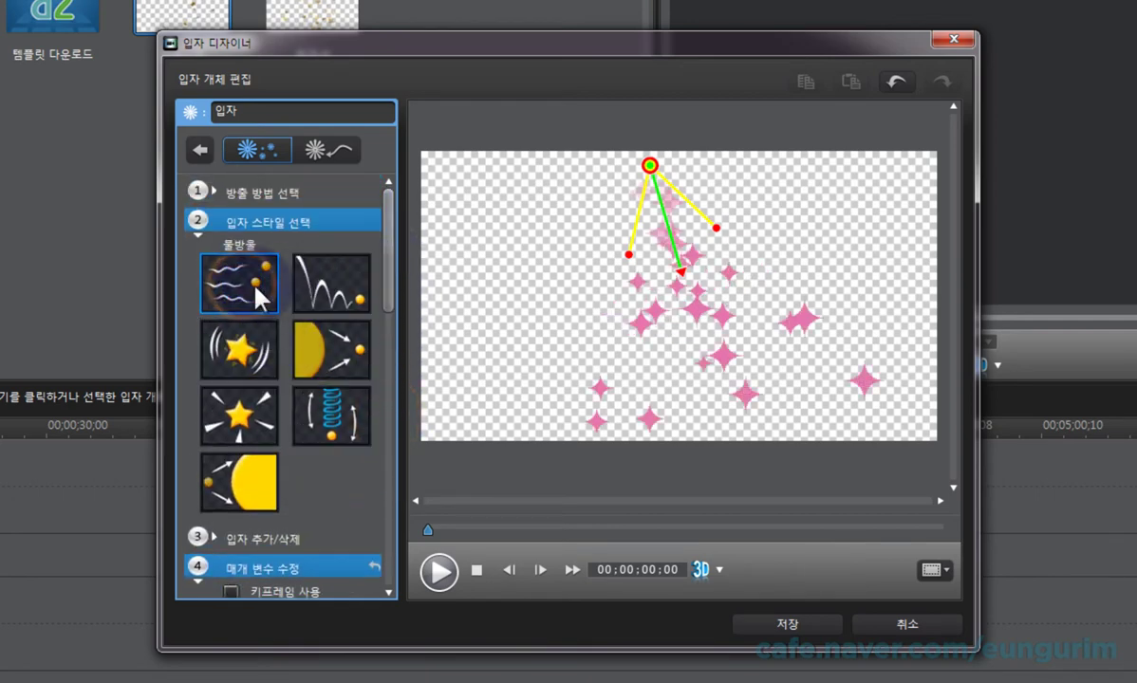
left_click_drag(386, 259, 388, 388)
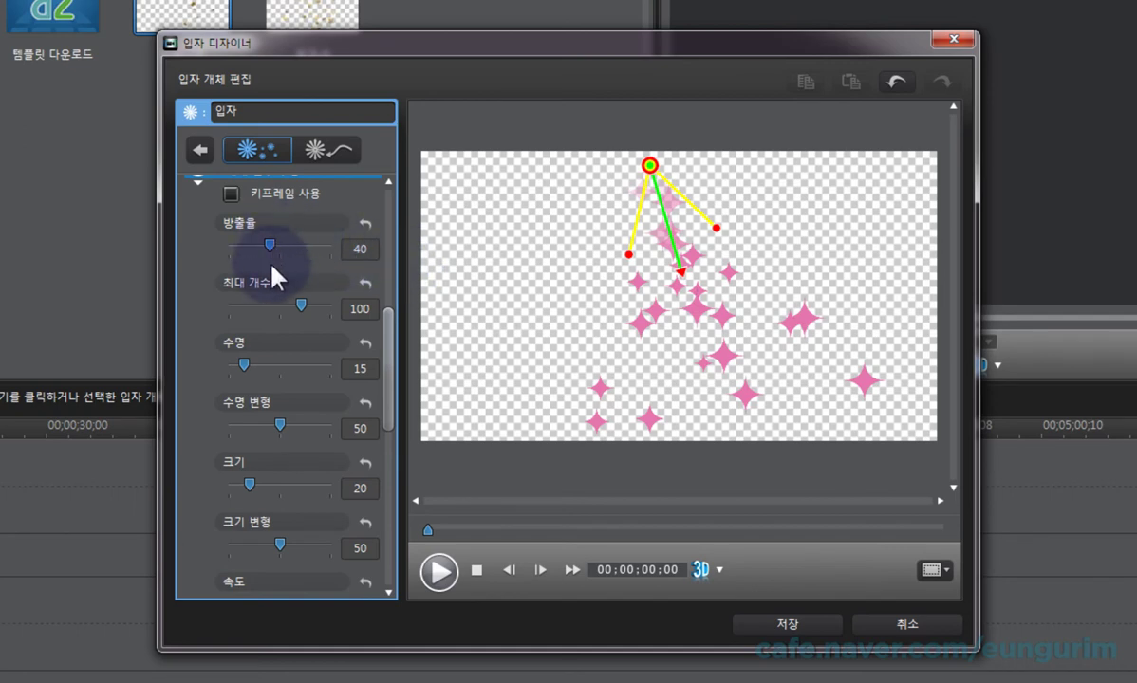
left_click_drag(271, 245, 353, 247)
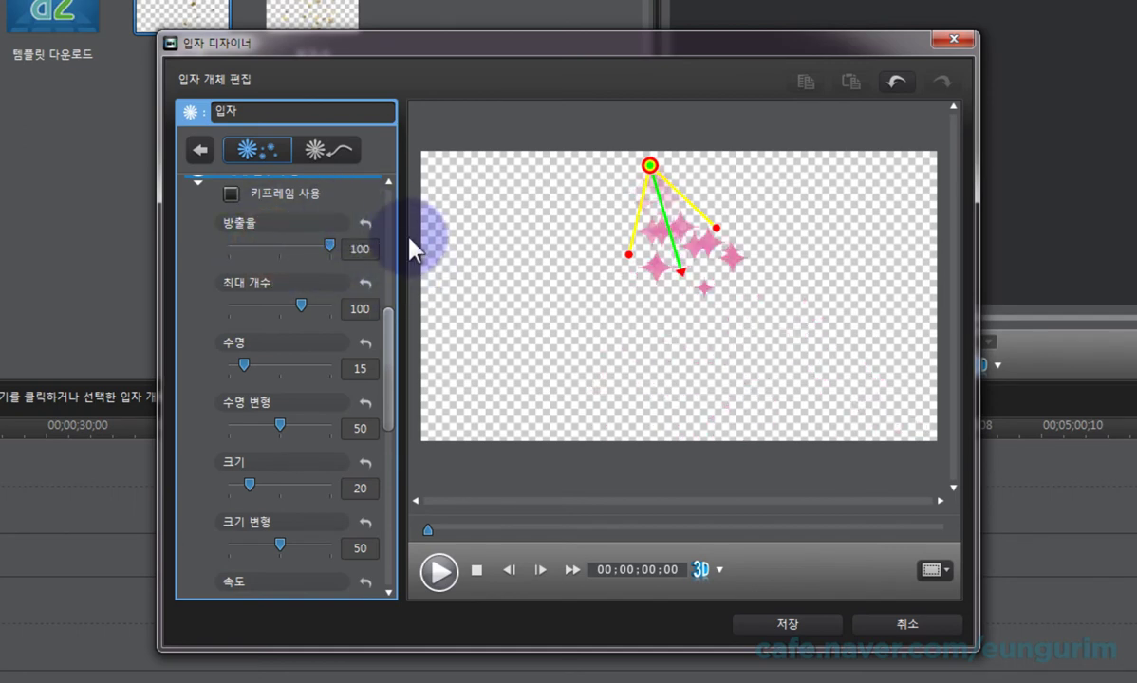
Preview the 물방울 particles at the maximum emission rate, and set 방출율 to 45.
left_click(446, 571)
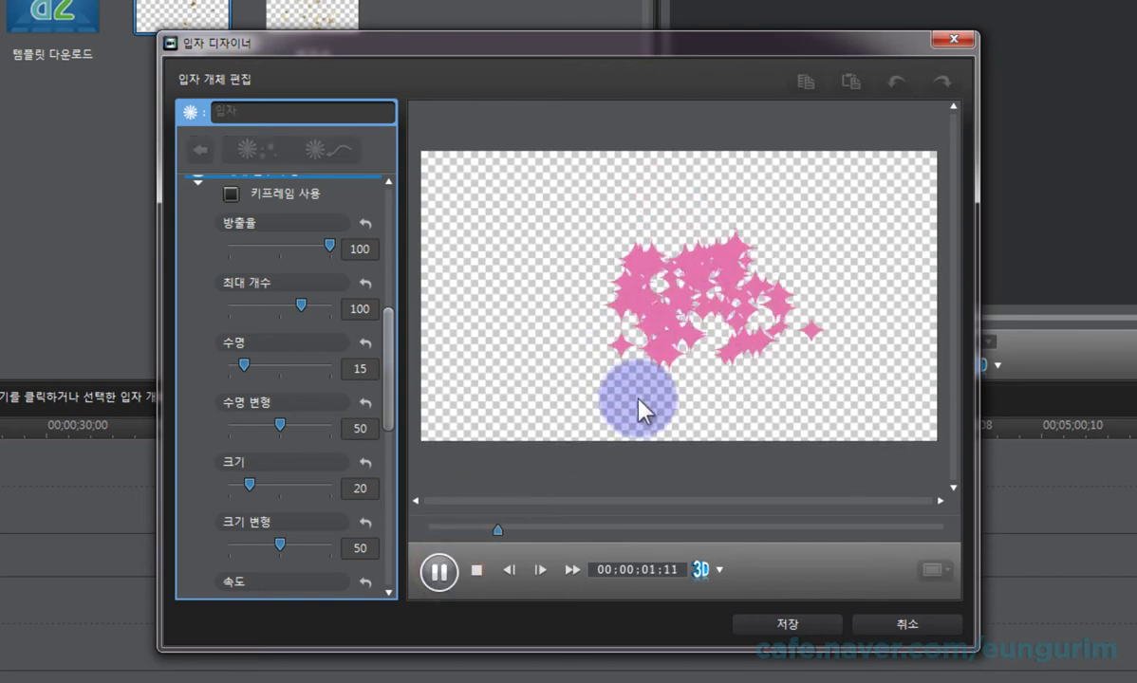
left_click(427, 569)
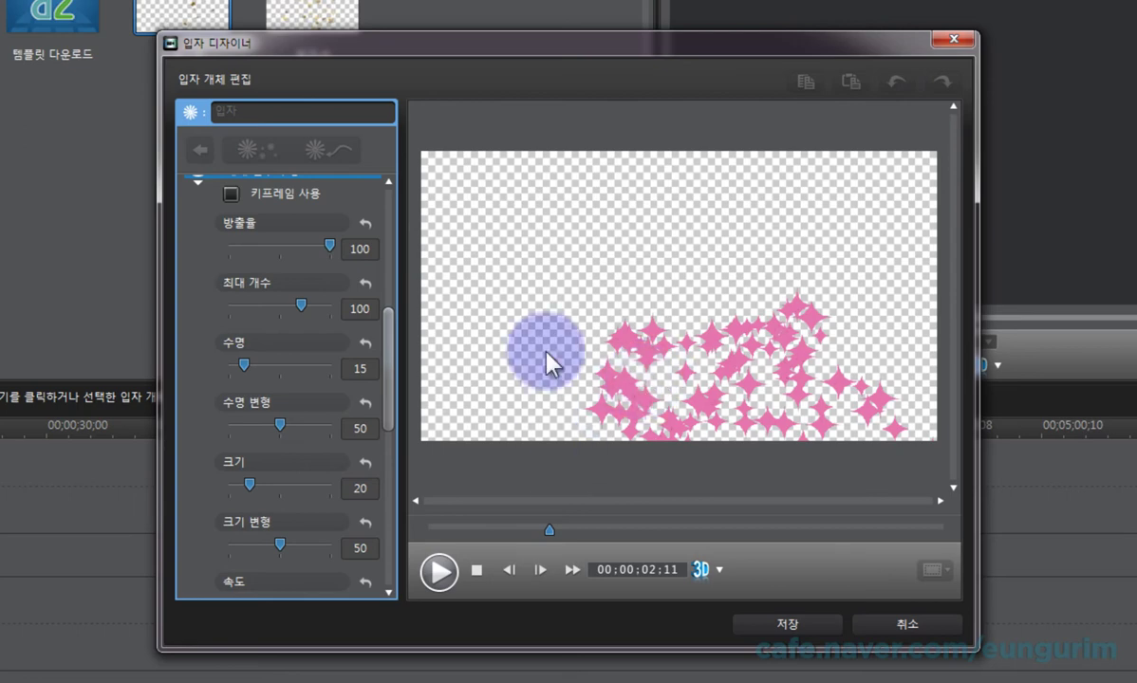
left_click(437, 575)
left_click(436, 573)
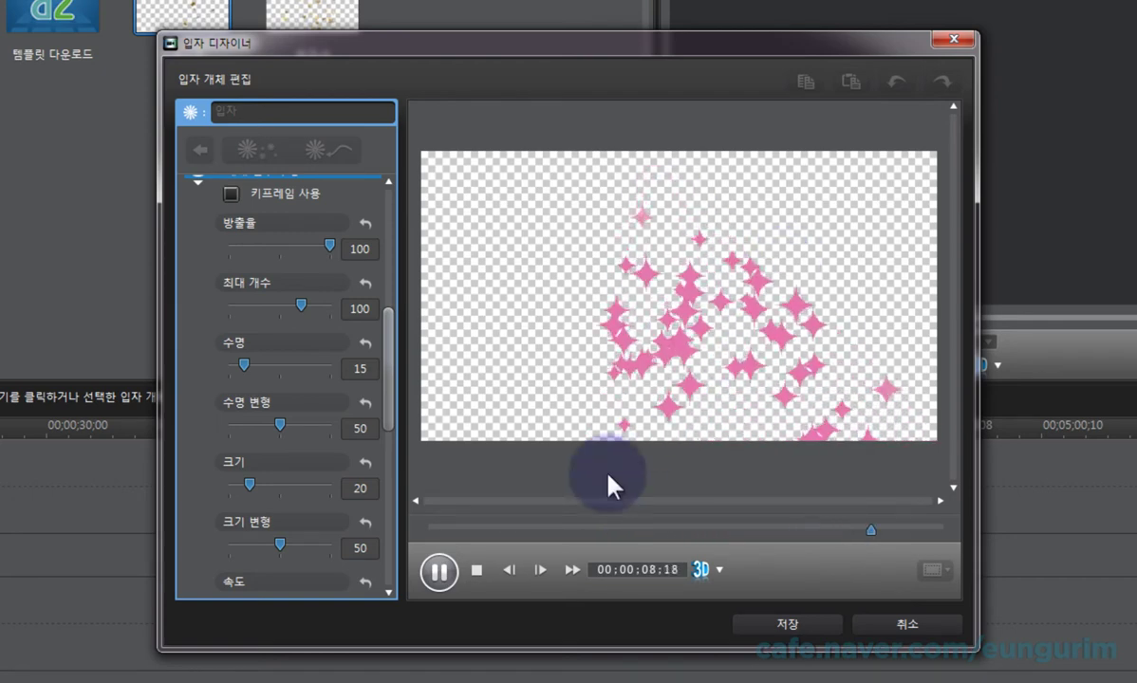
left_click(446, 574)
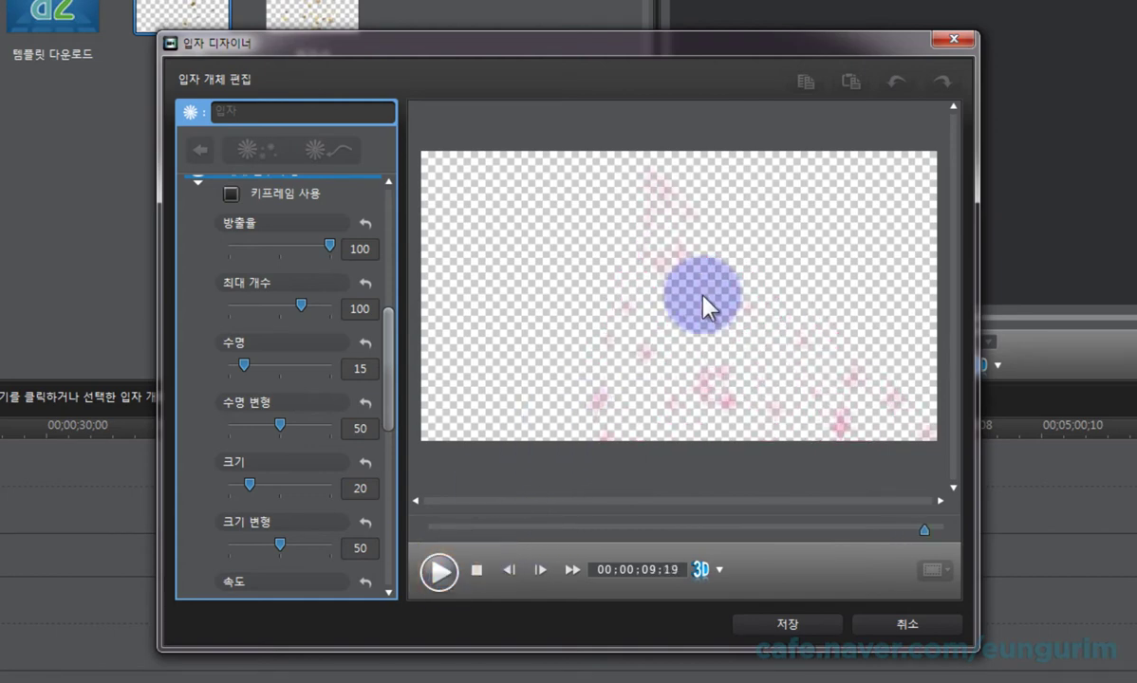
left_click(477, 570)
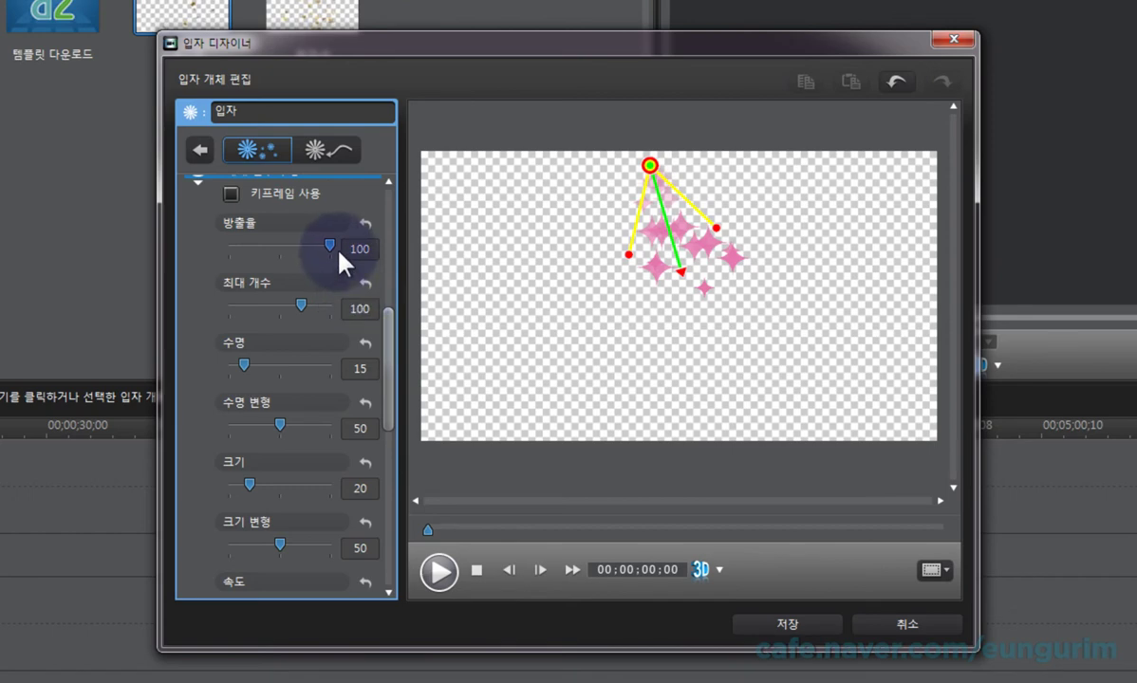
left_click_drag(329, 245, 275, 249)
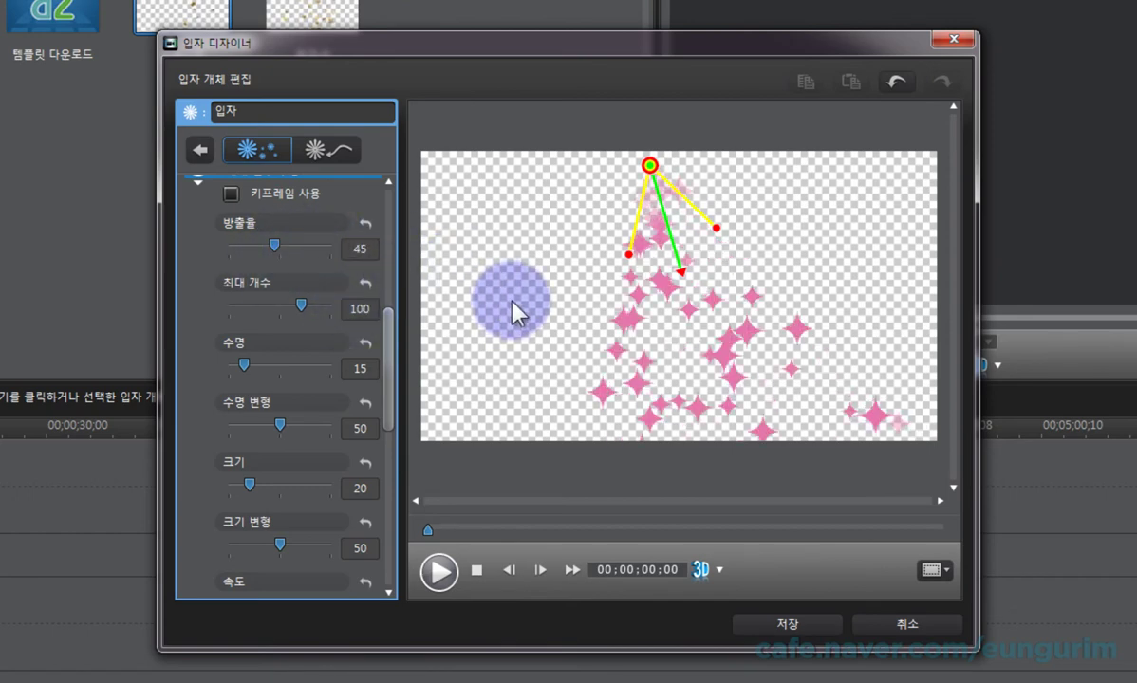
Preview the particles, try 방출율 at 100, and set it to 39.
left_click(452, 566)
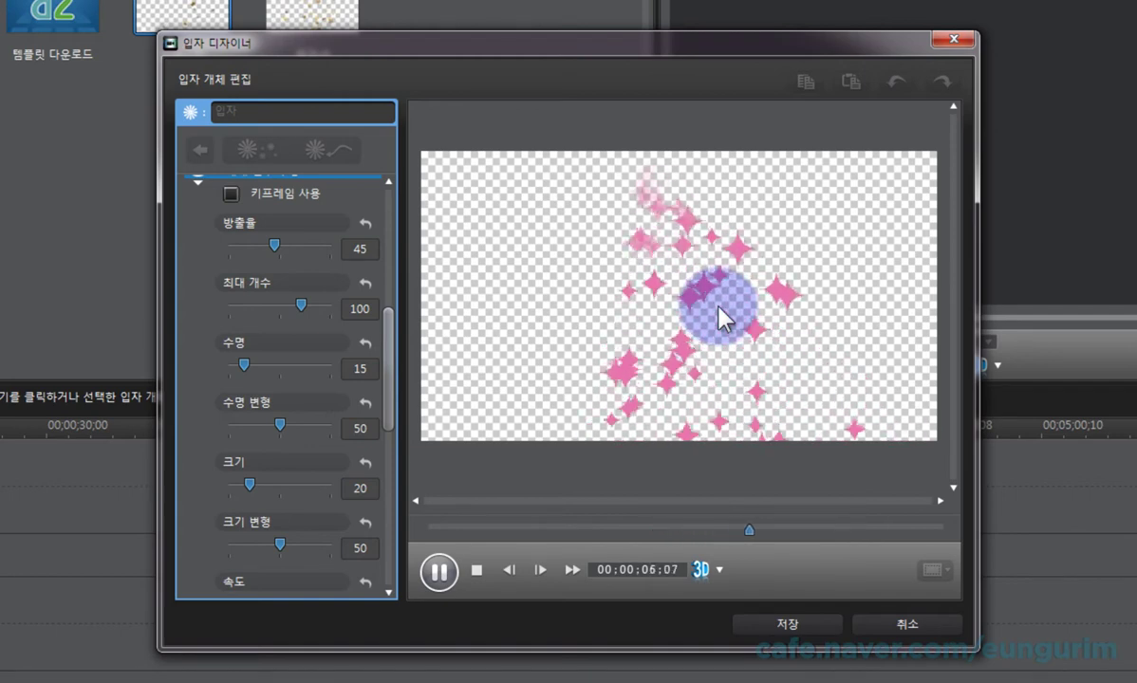
left_click(476, 569)
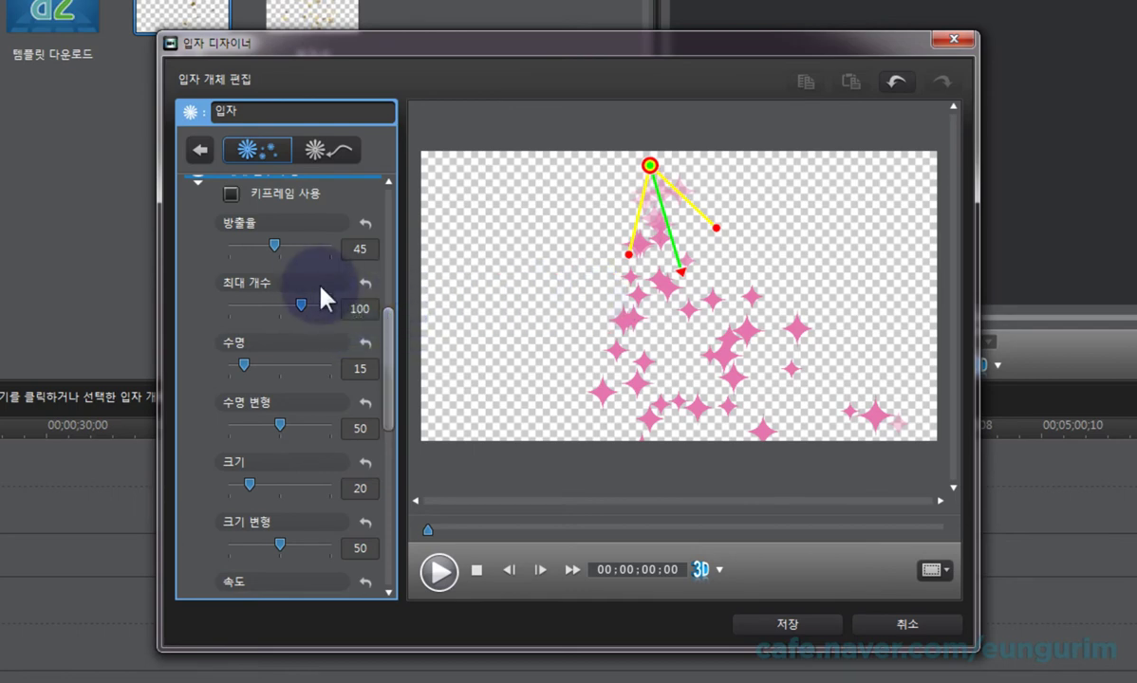
left_click_drag(274, 246, 342, 247)
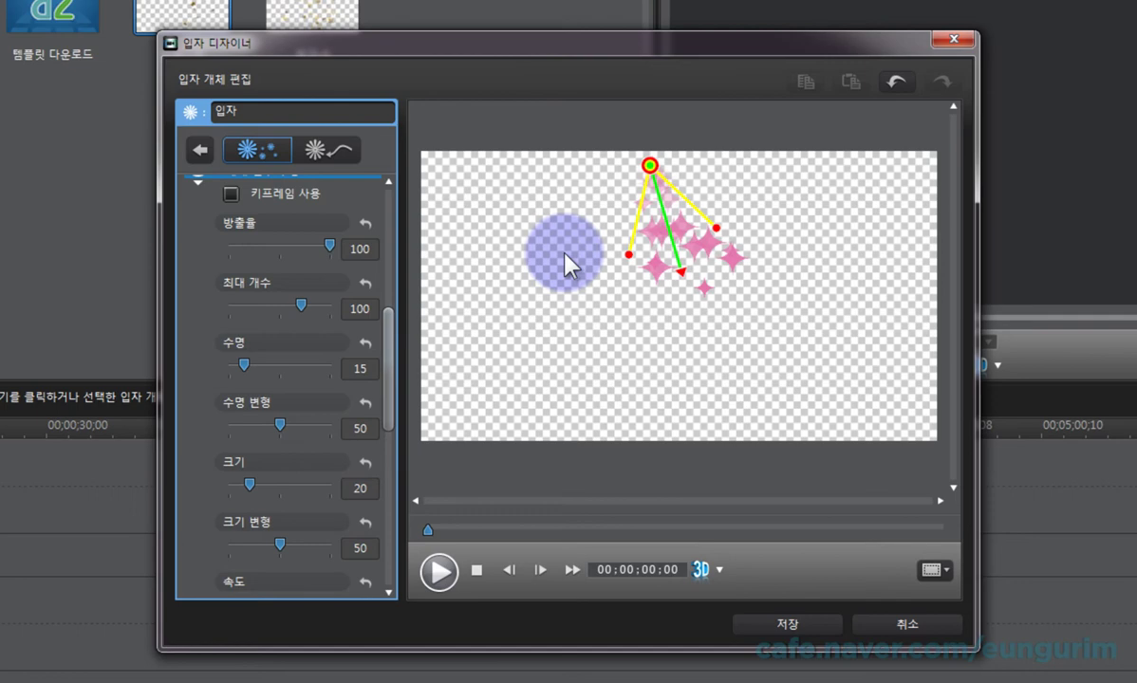
left_click_drag(329, 245, 267, 249)
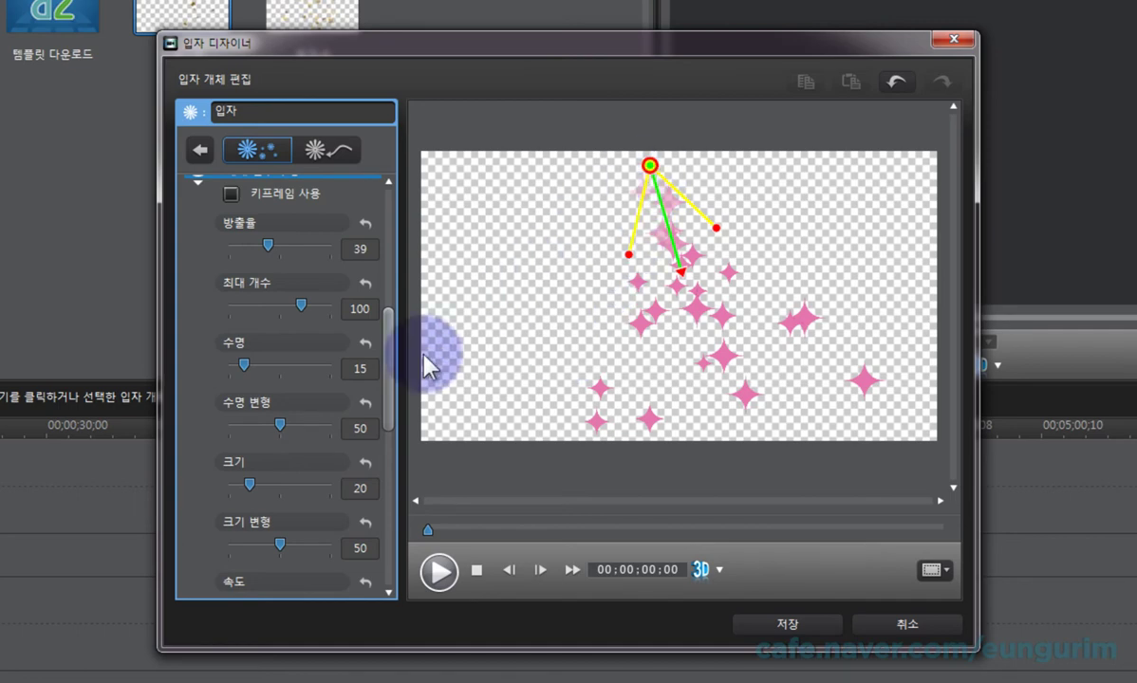
Set the particles' 수명 to 8 and preview the shorter lifetime.
left_click_drag(246, 365, 241, 366)
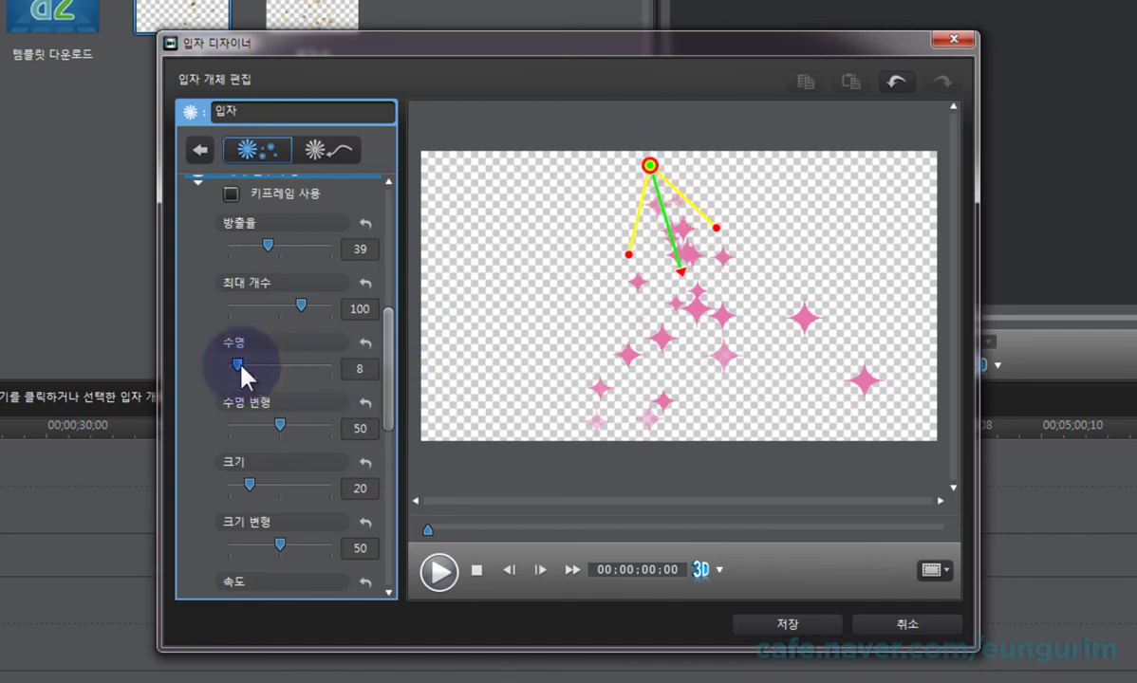
left_click(438, 571)
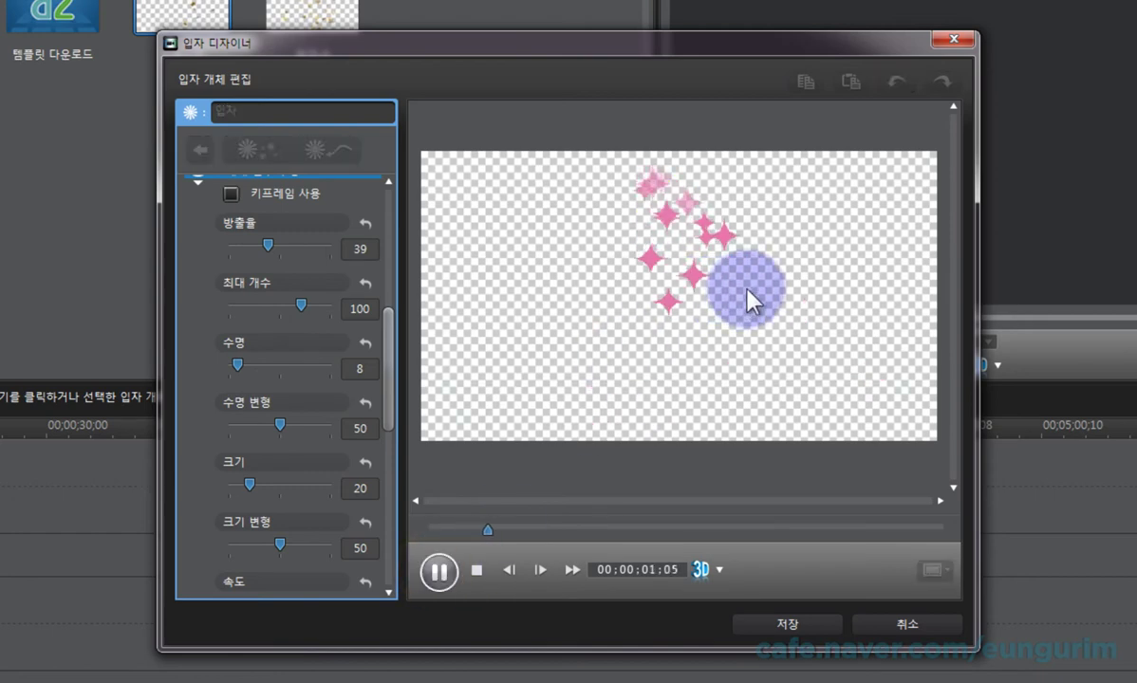
mouse_move(750, 302)
left_mouse_down()
mouse_move(724, 264)
mouse_move(844, 371)
mouse_move(840, 398)
mouse_move(790, 341)
mouse_move(715, 377)
mouse_move(778, 451)
mouse_move(737, 418)
mouse_move(781, 492)
mouse_move(776, 369)
mouse_move(827, 374)
mouse_move(725, 338)
mouse_move(737, 330)
mouse_move(722, 266)
mouse_move(840, 403)
left_mouse_up()
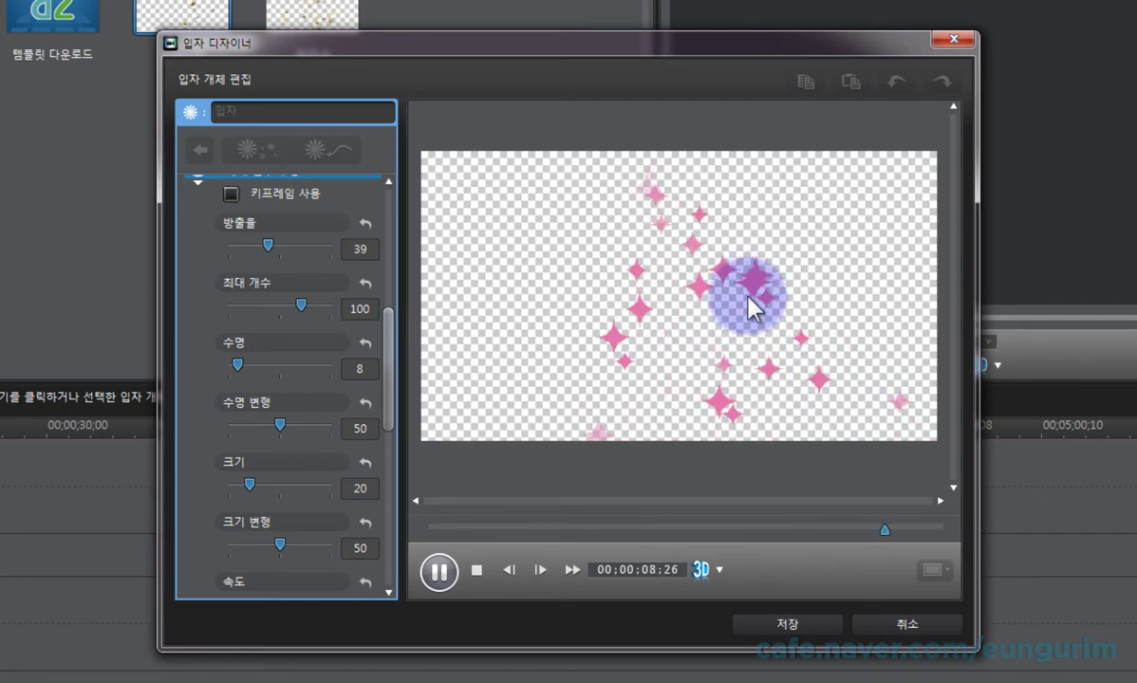
left_click(440, 569)
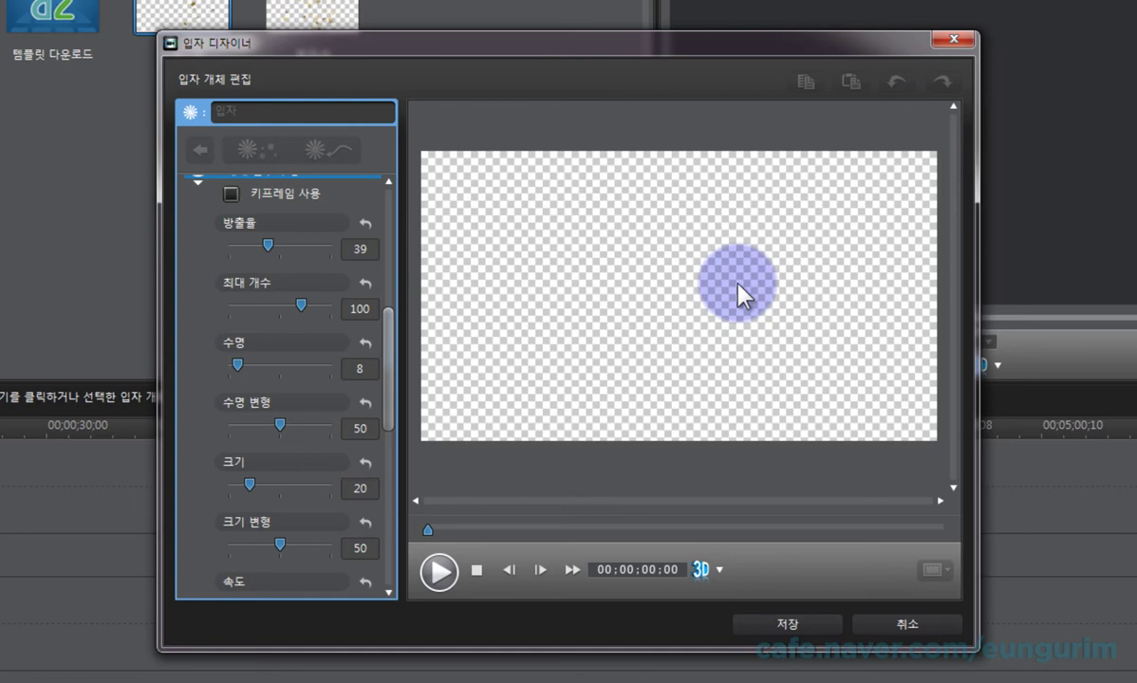
left_click(237, 365)
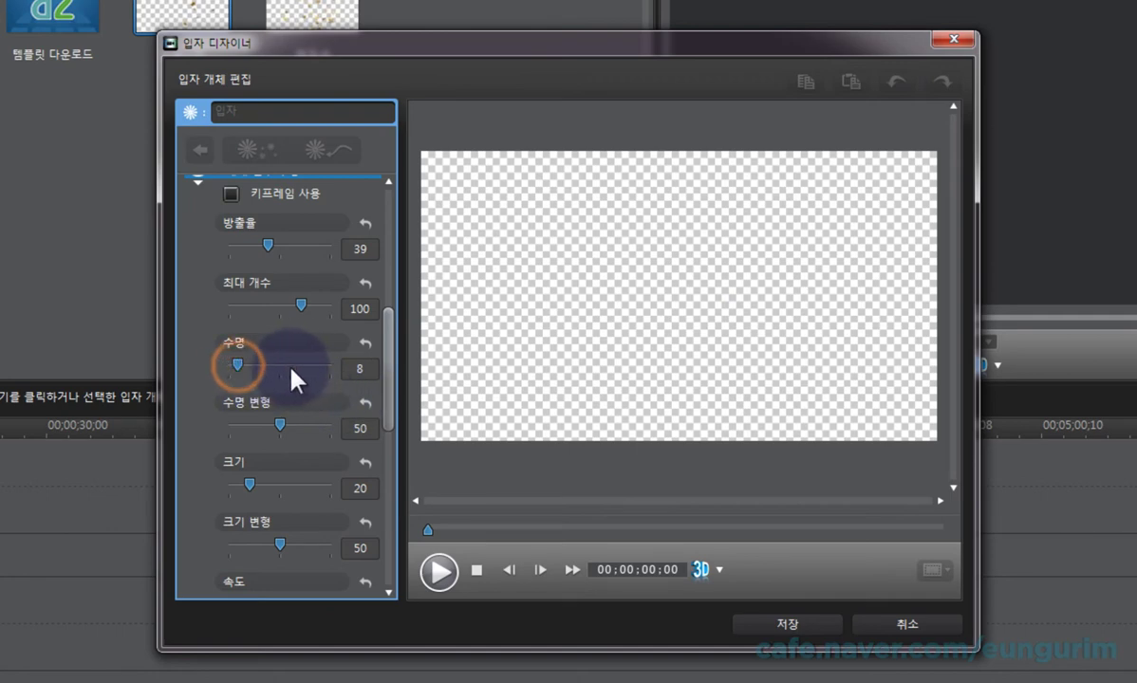
left_click(476, 571)
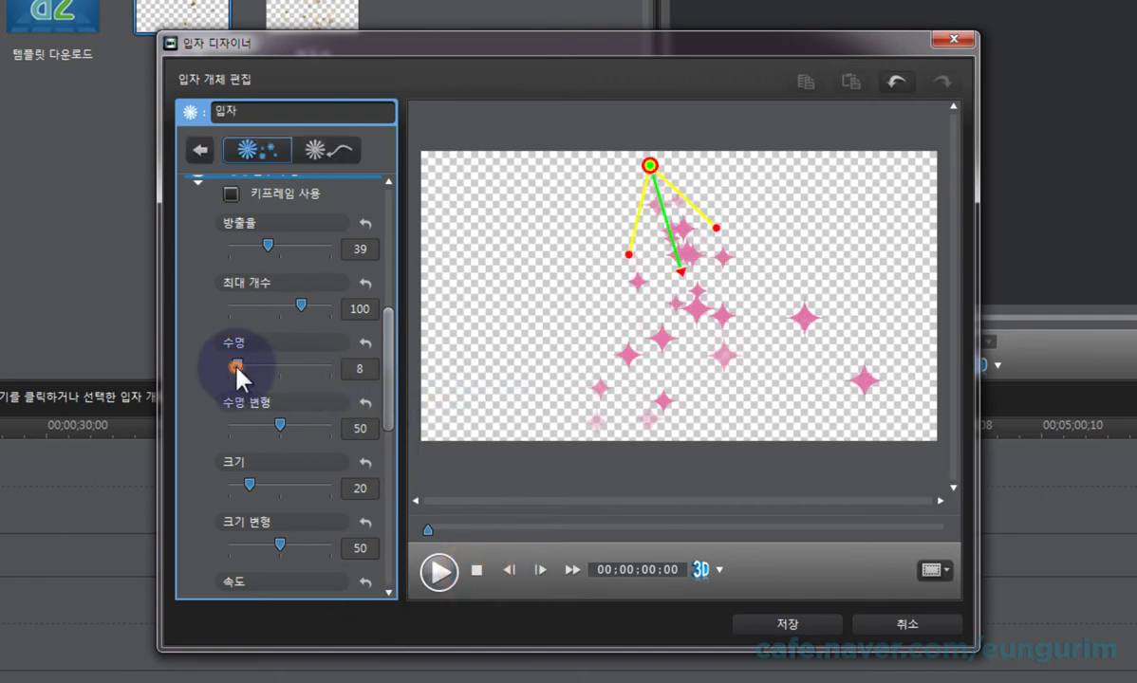
Preview the particles with 수명 at the maximum of 100, and set 수명 to 11.
left_click_drag(238, 366, 348, 387)
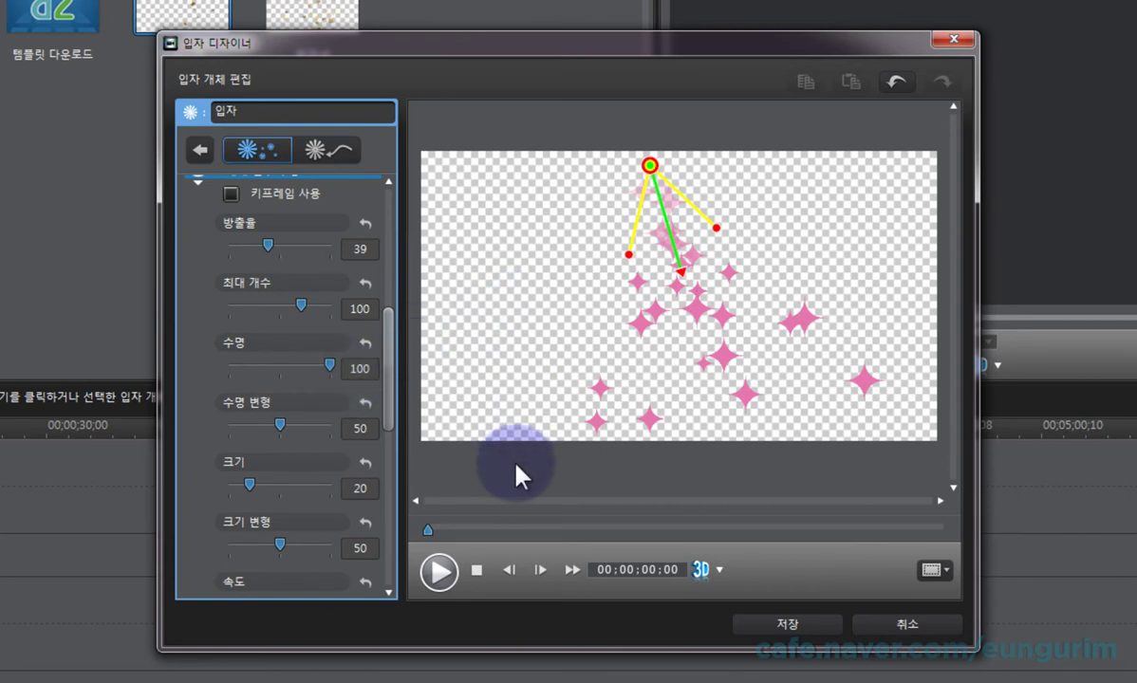
left_click(438, 570)
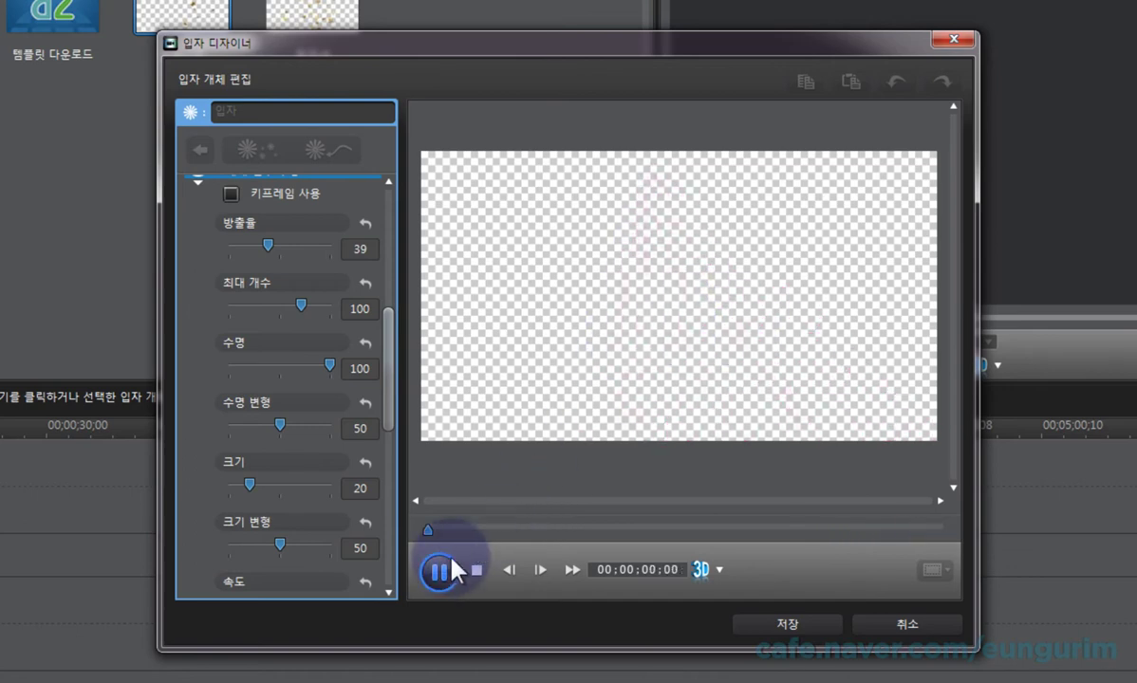
left_click(477, 569)
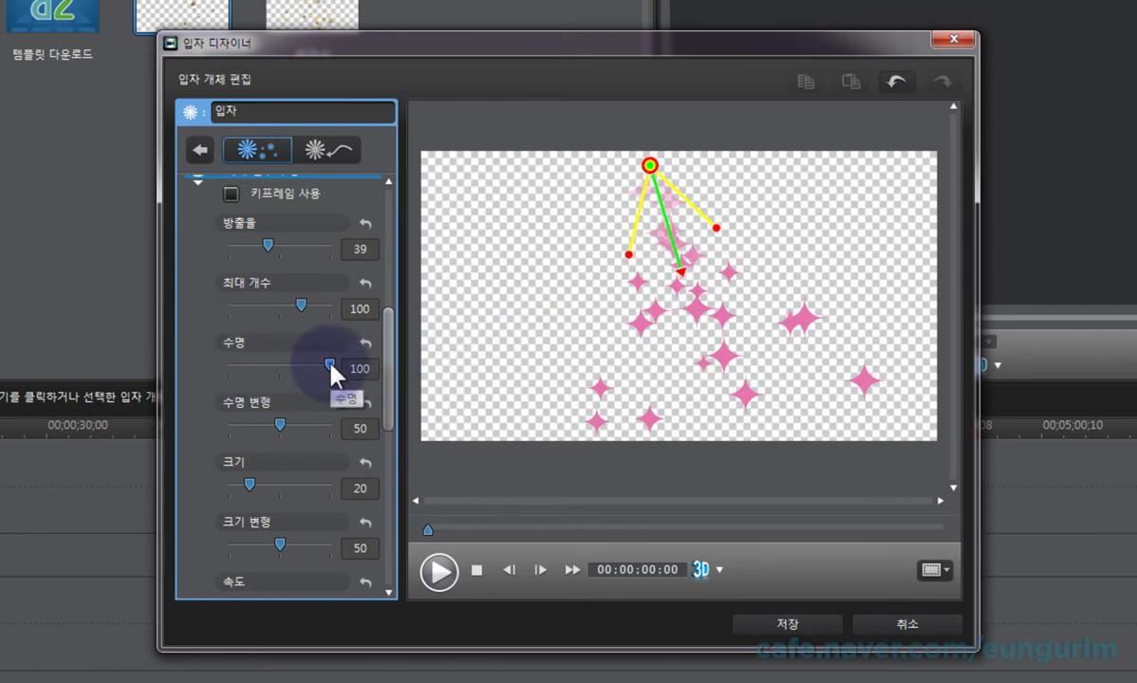
left_click_drag(330, 365, 242, 371)
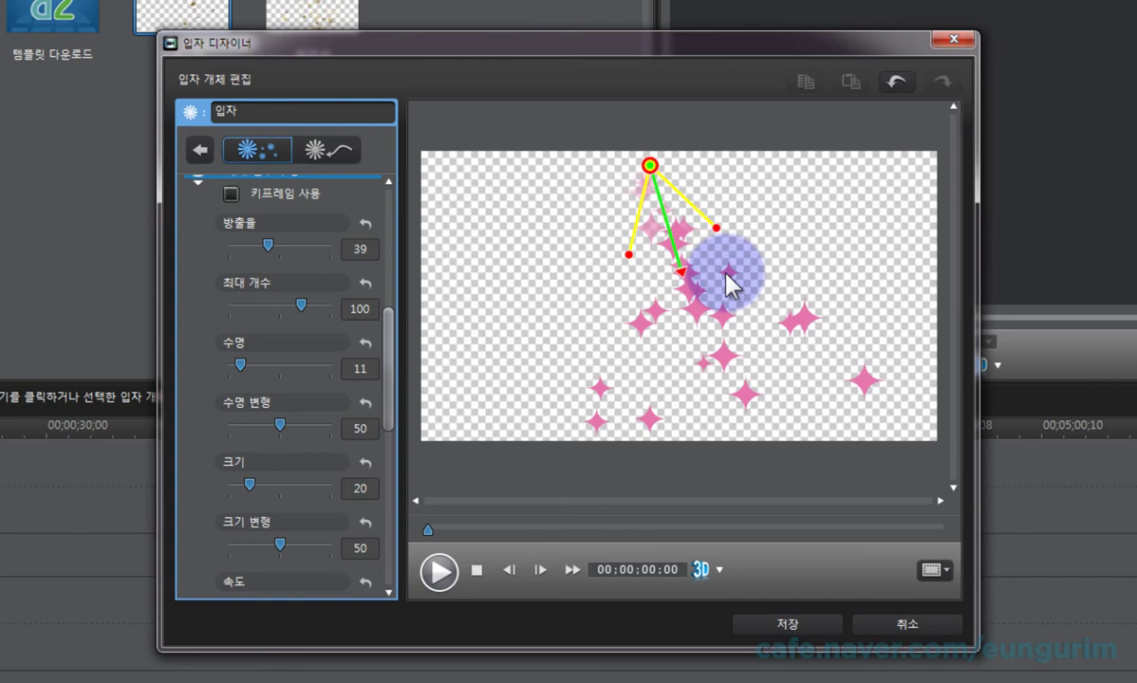
Set the particles' 수명 변형 to 70.
left_click(357, 430)
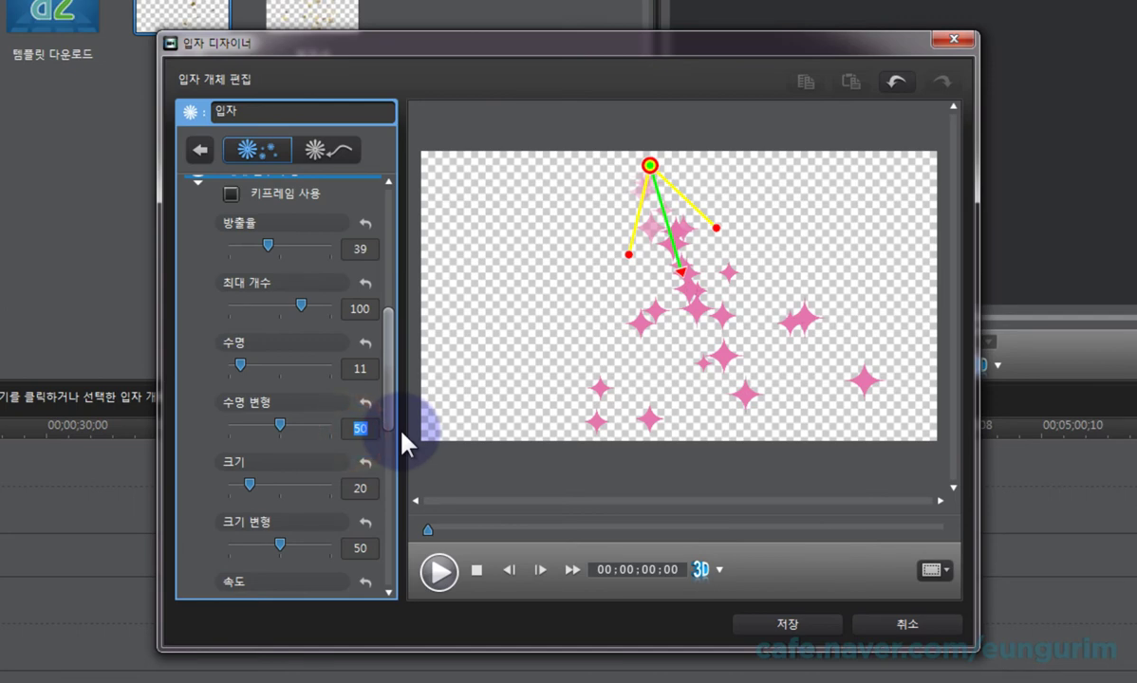
type("70")
key("Return")
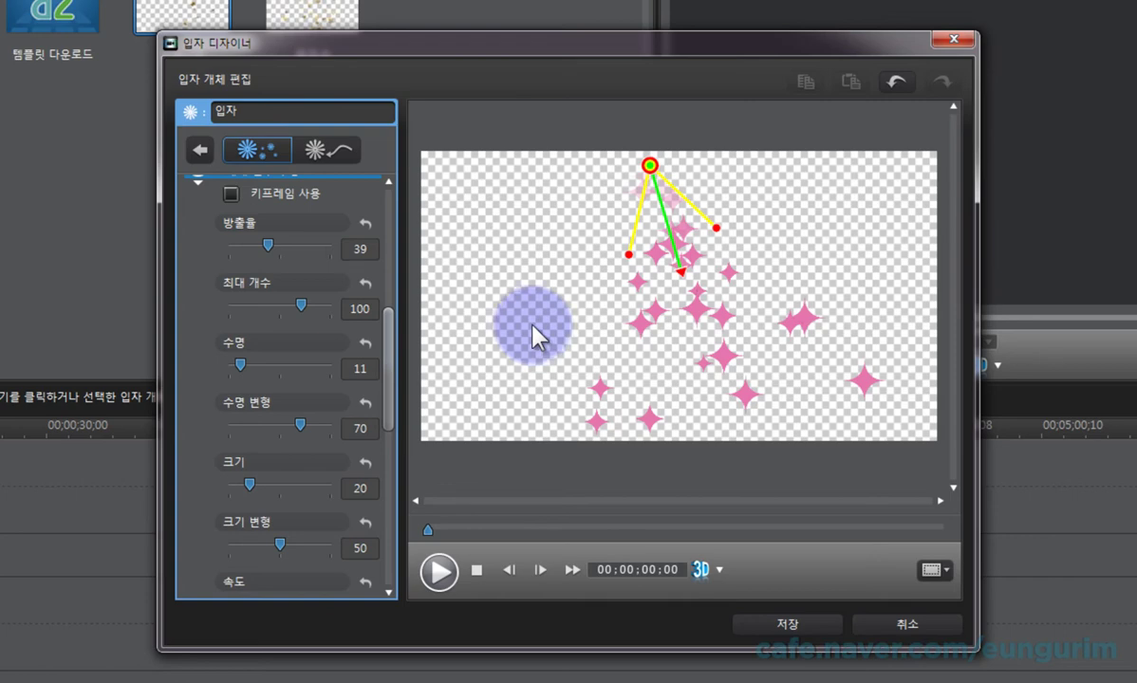
Try uniform, larger particles by setting 크기 변형 to 0 and 크기 to 30.
scroll(389, 373, "down", 2)
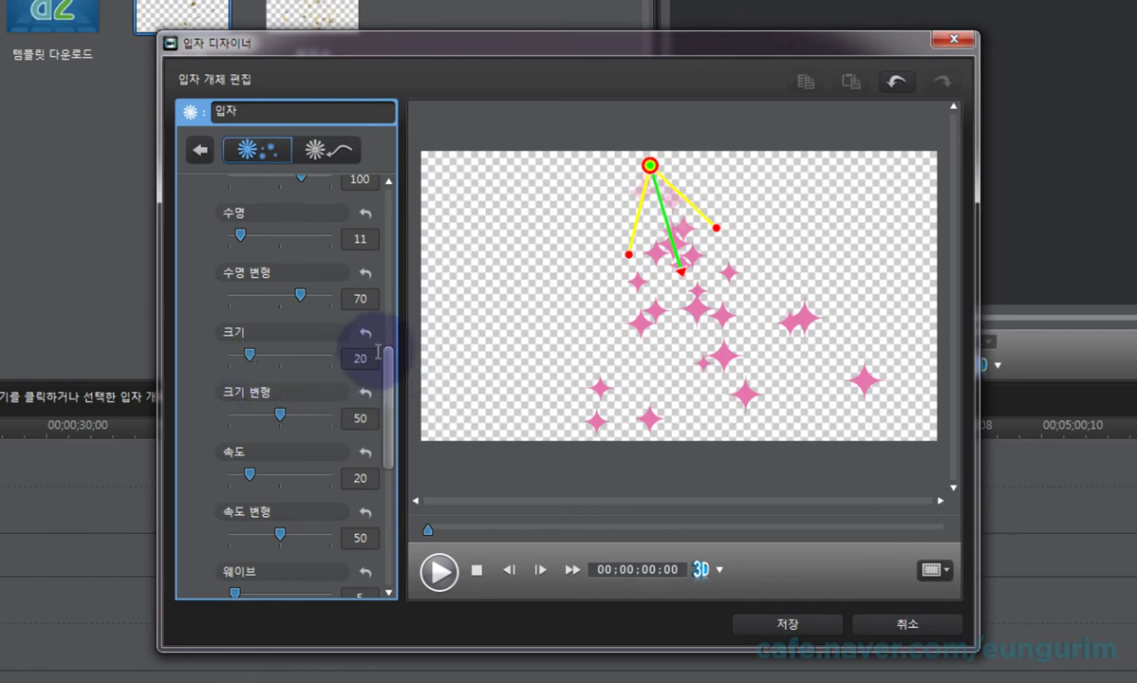
left_click(279, 414)
left_click_drag(279, 415, 223, 424)
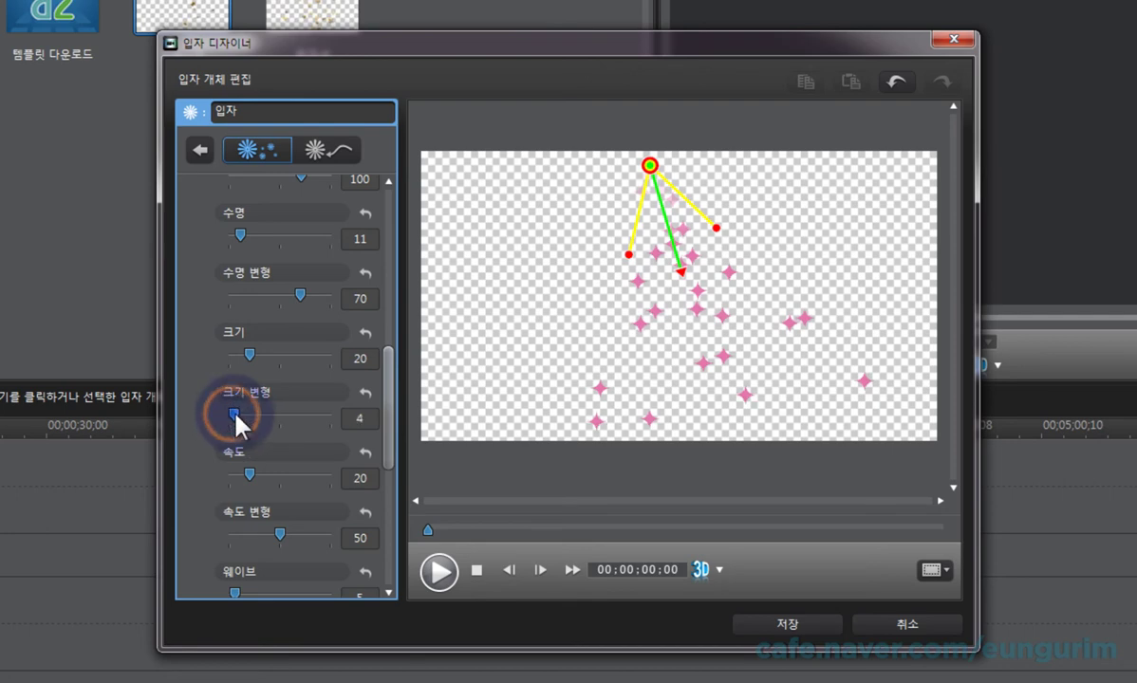
left_click_drag(248, 349, 264, 354)
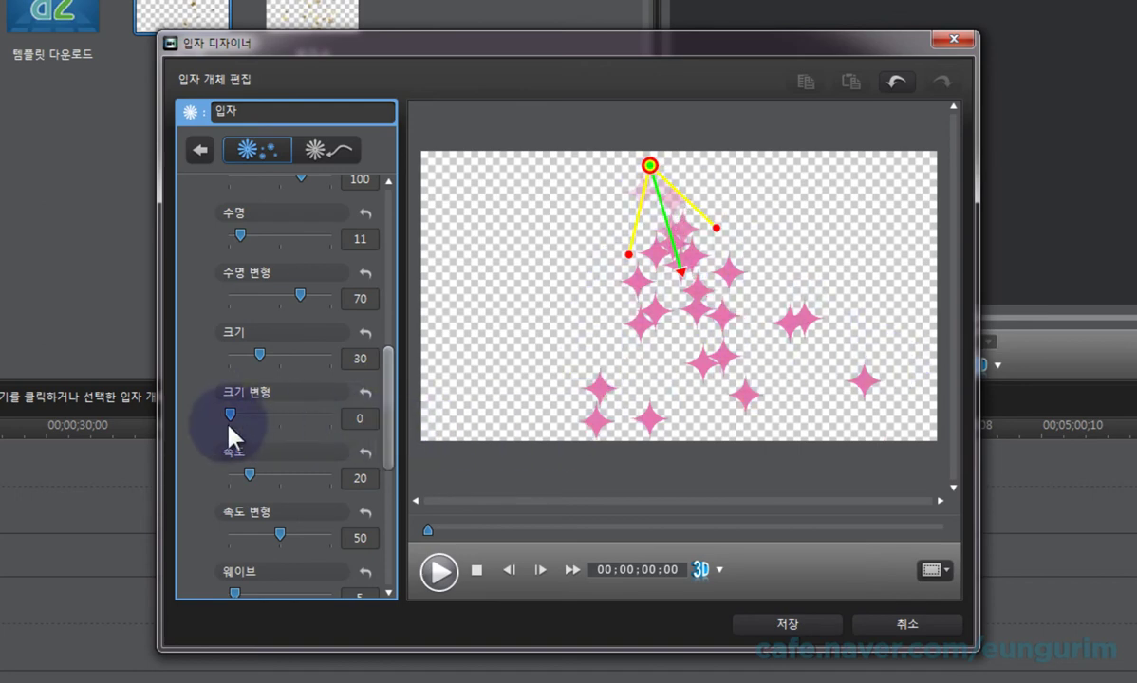
Set 크기 변형 to 50 and 크기 to 20.
left_click_drag(230, 415, 279, 419)
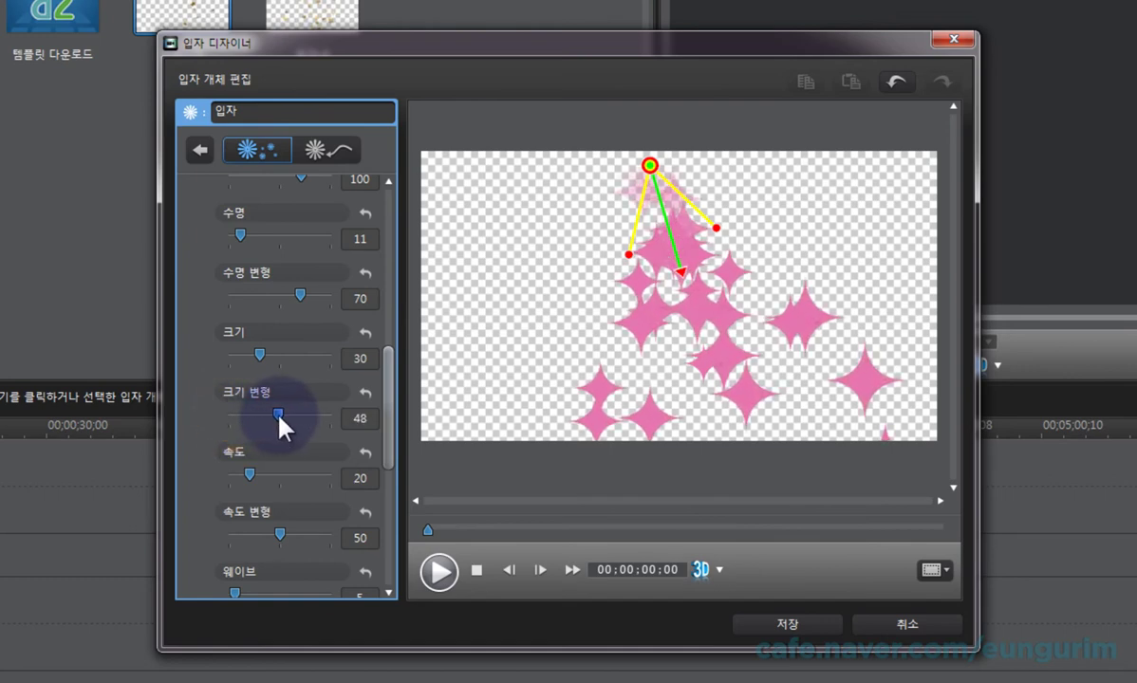
left_click(359, 418)
type("5")
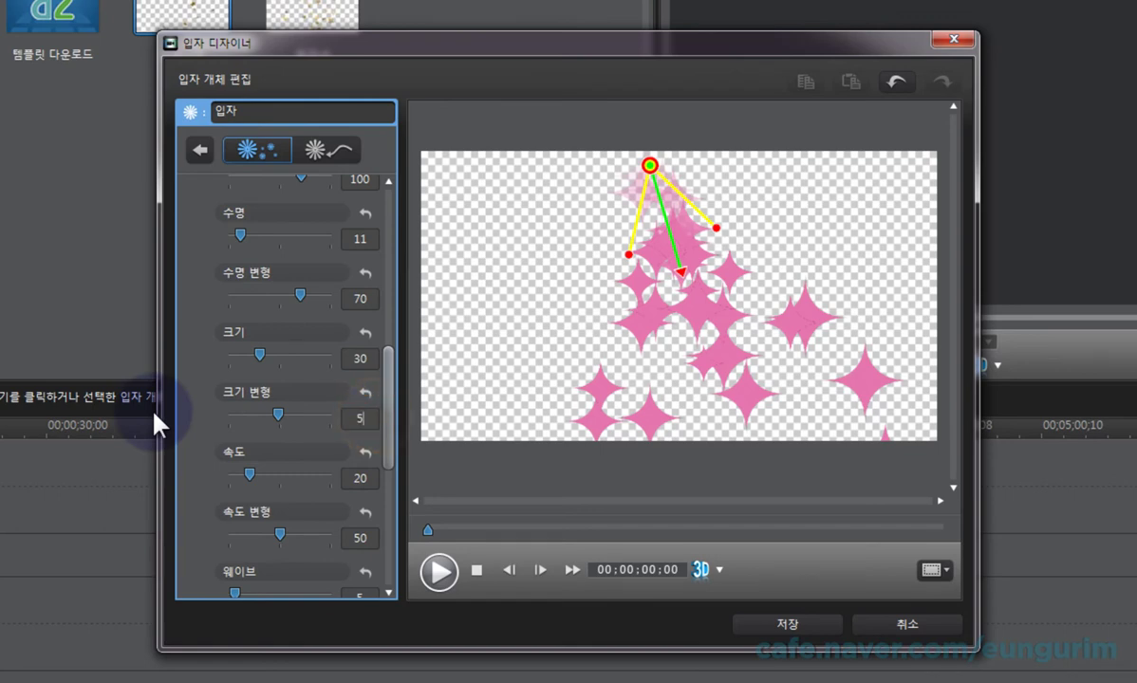
type("0")
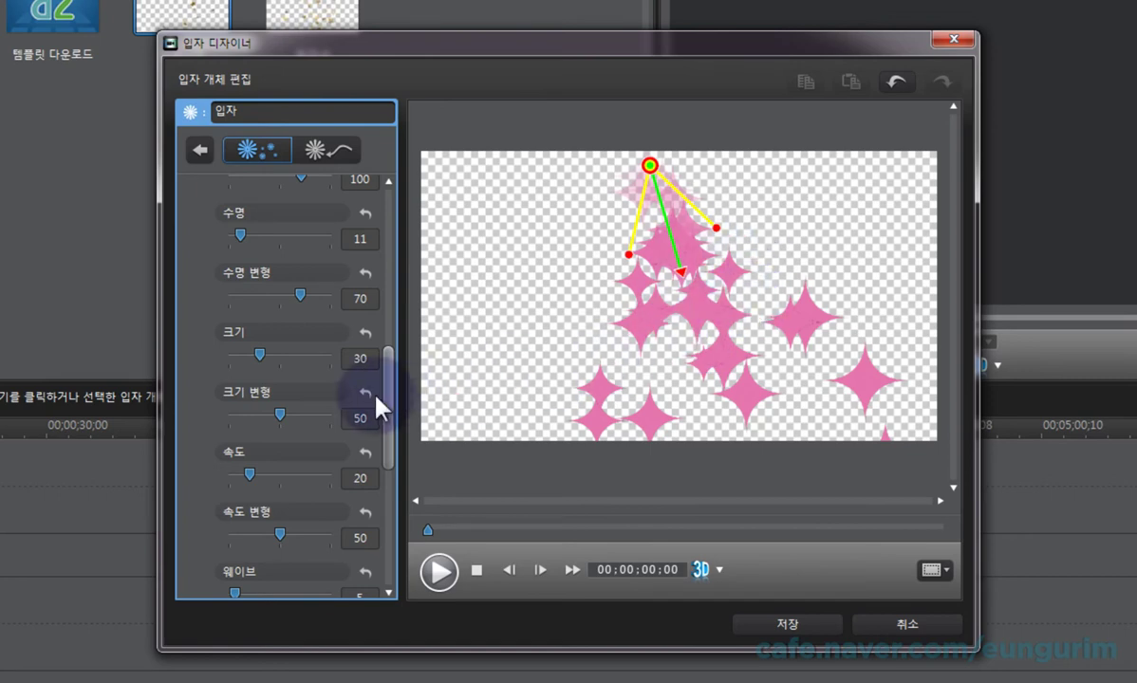
left_click_drag(264, 353, 250, 355)
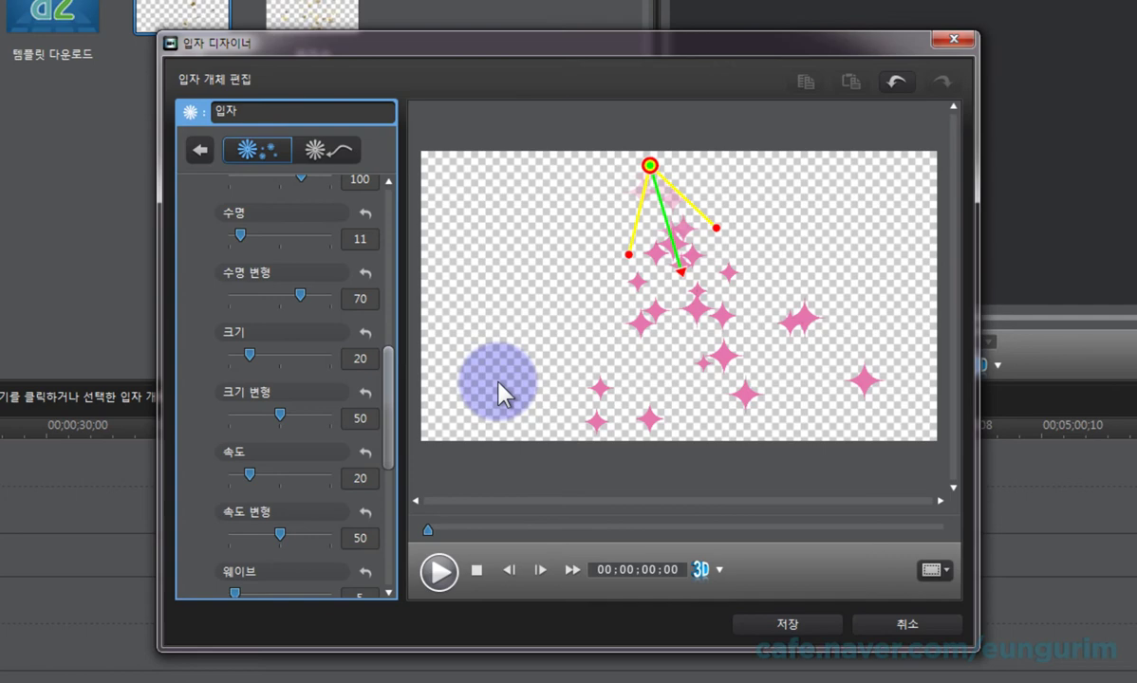
Preview how fast the particles move at the current 속도 setting.
left_click(675, 42)
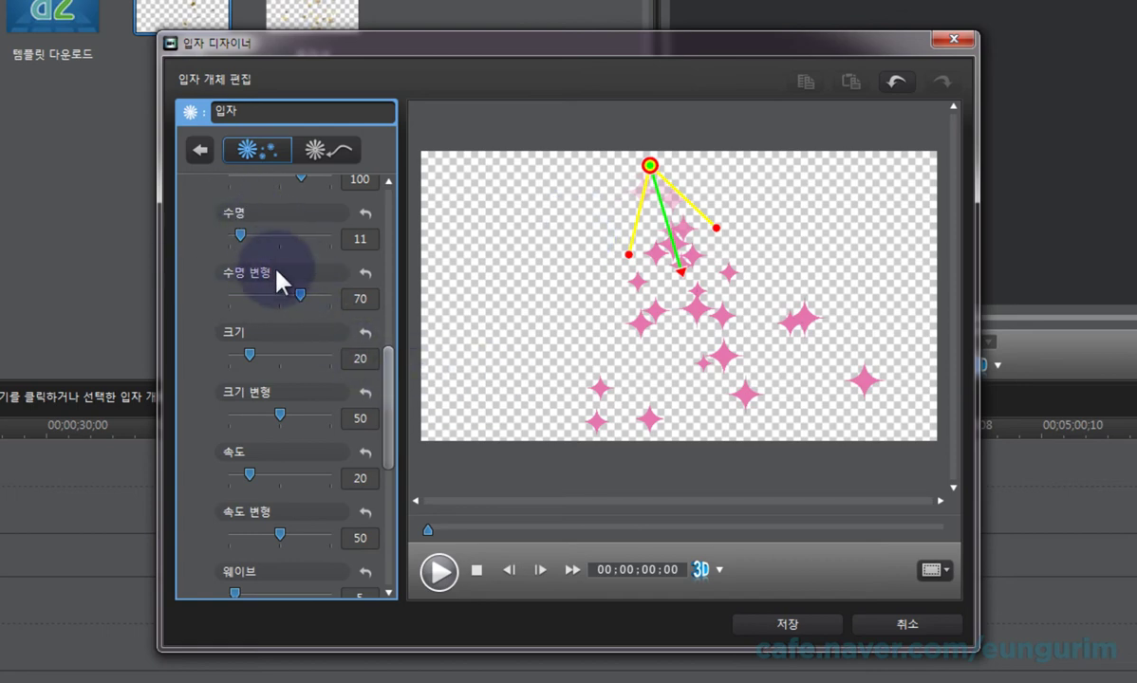
left_click_drag(391, 397, 393, 474)
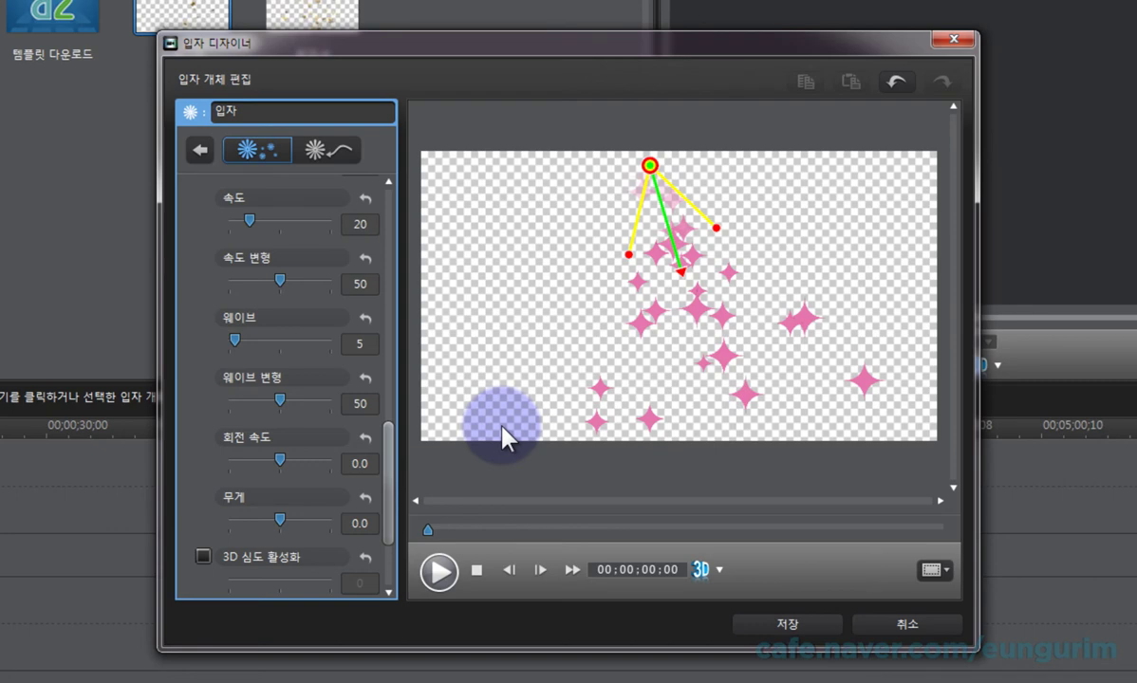
left_click(439, 571)
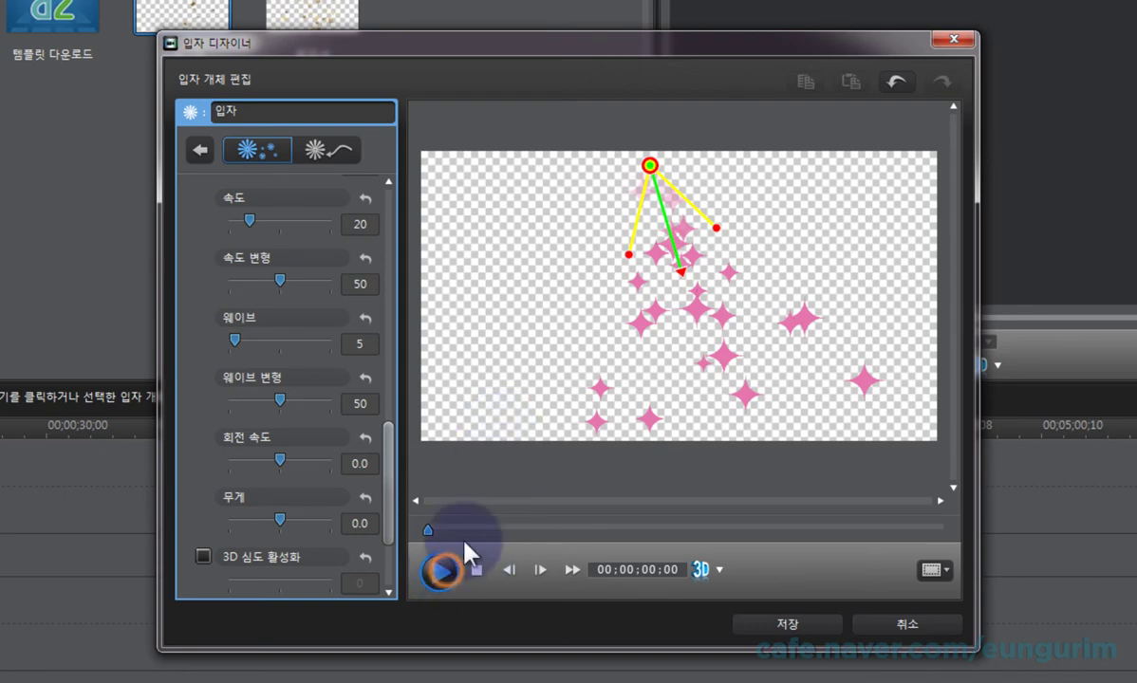
mouse_move(691, 332)
left_mouse_down()
mouse_move(693, 304)
mouse_move(655, 216)
mouse_move(705, 350)
mouse_move(685, 410)
left_mouse_up()
left_click(478, 569)
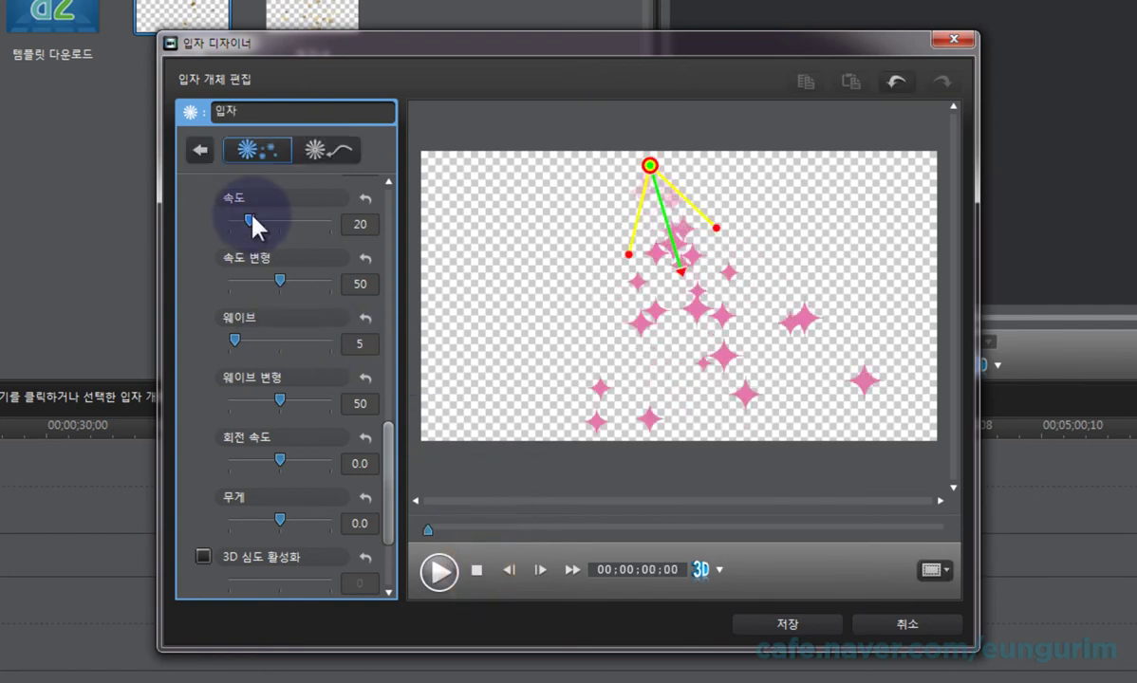
Preview the particles with 속도 at the maximum of 100, and set 속도 to 24.
left_click_drag(250, 219, 427, 237)
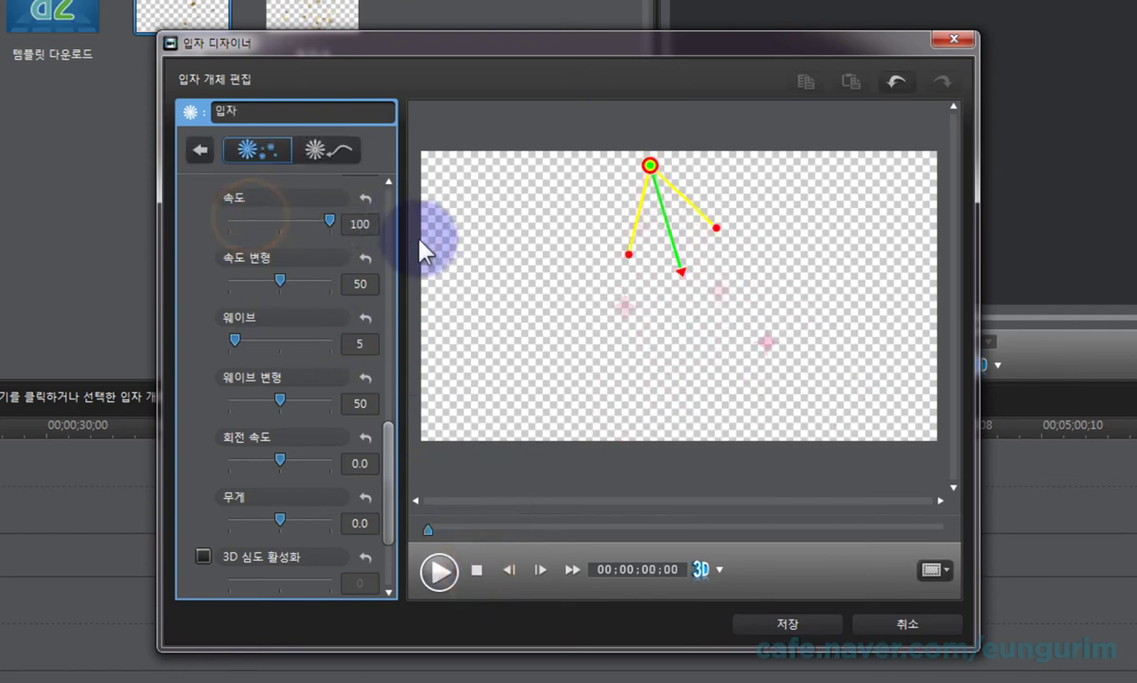
left_click(439, 570)
mouse_move(691, 437)
left_mouse_down()
mouse_move(649, 333)
mouse_move(722, 271)
mouse_move(691, 305)
left_mouse_up()
left_click(477, 570)
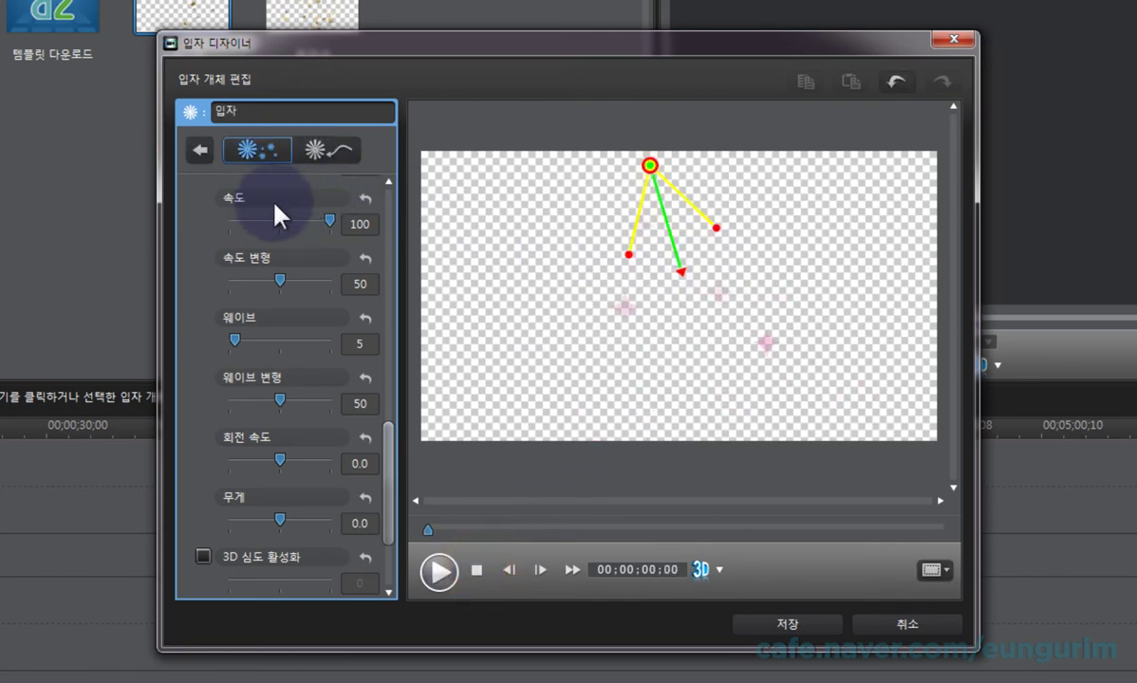
left_click_drag(328, 221, 251, 219)
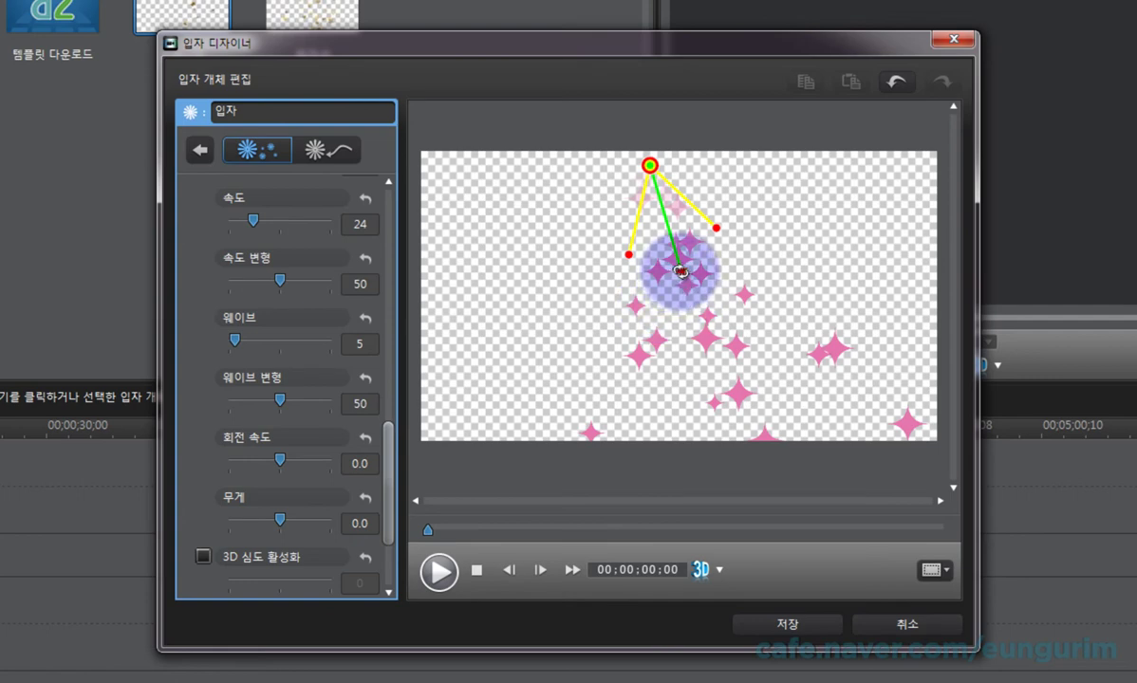
Aim the emission direction straight down, shift the emitter slightly to the right along the frame's upper edge, and preview the particles.
left_click_drag(680, 271, 651, 277)
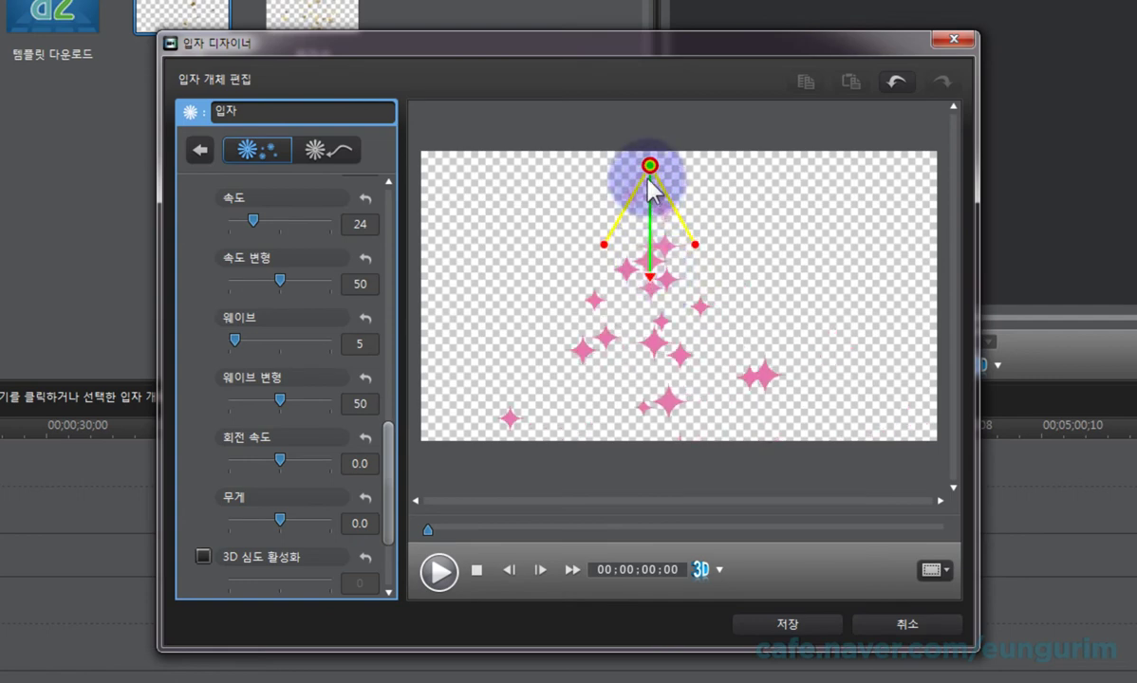
left_click_drag(649, 167, 670, 168)
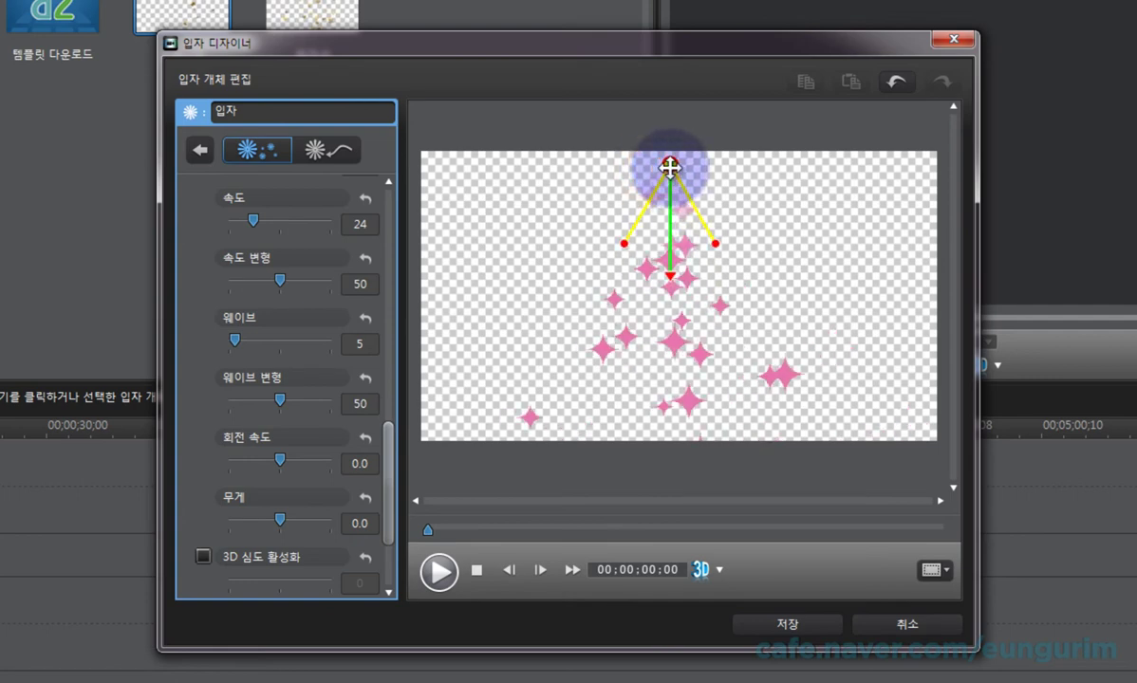
left_click(439, 571)
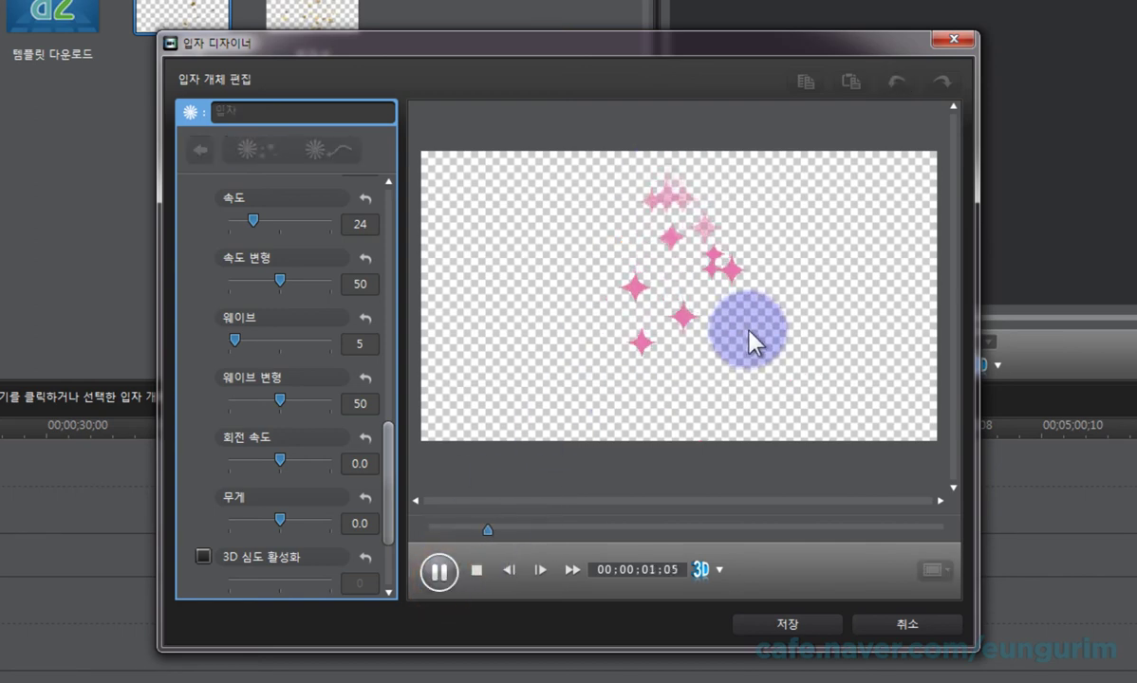
mouse_move(680, 253)
left_mouse_down()
mouse_move(671, 203)
mouse_move(671, 410)
mouse_move(661, 213)
mouse_move(628, 362)
mouse_move(662, 225)
mouse_move(594, 388)
left_mouse_up()
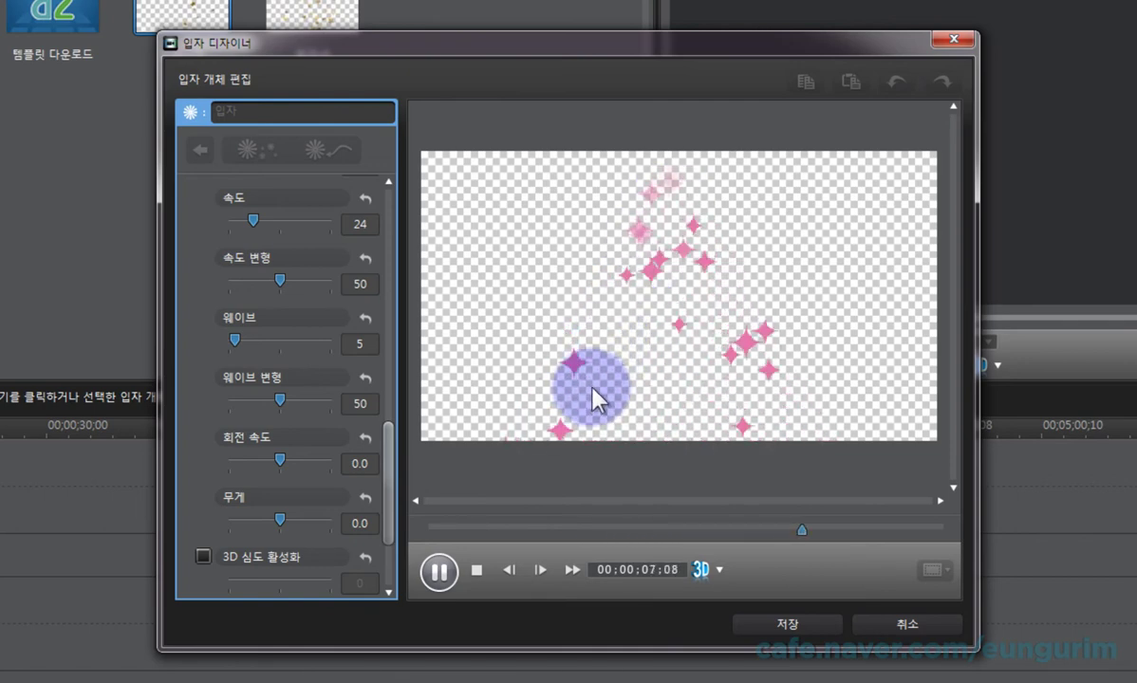
left_click(473, 568)
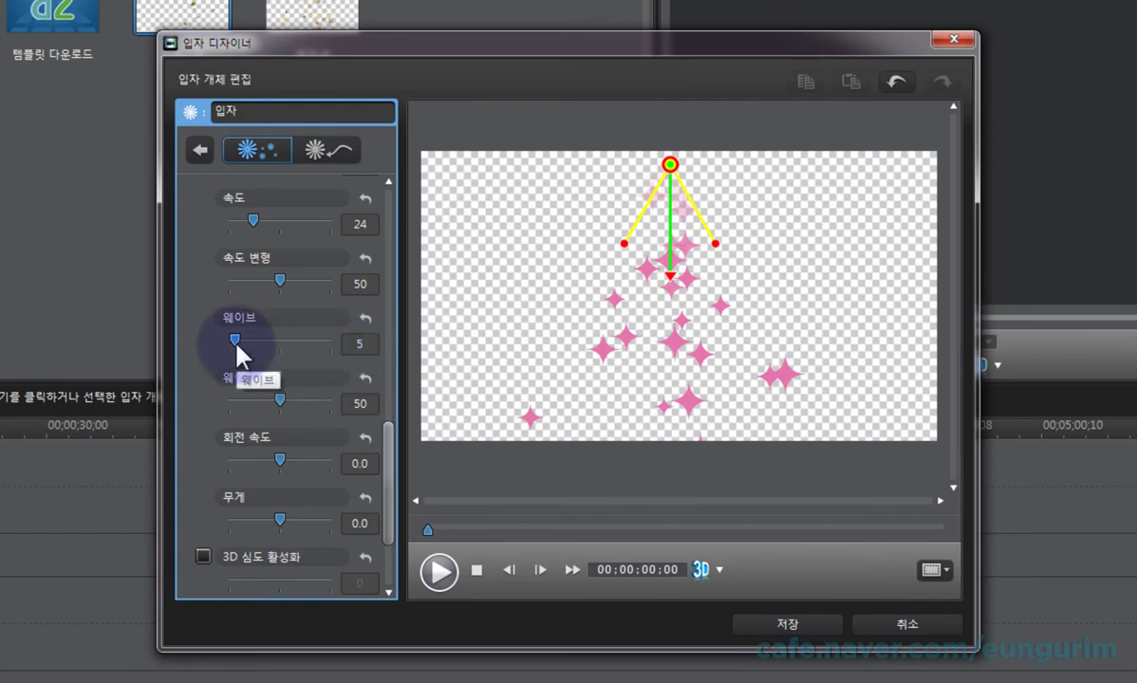
Set 웨이브 to 59 and preview how widely the particles sway.
left_click_drag(236, 341, 290, 345)
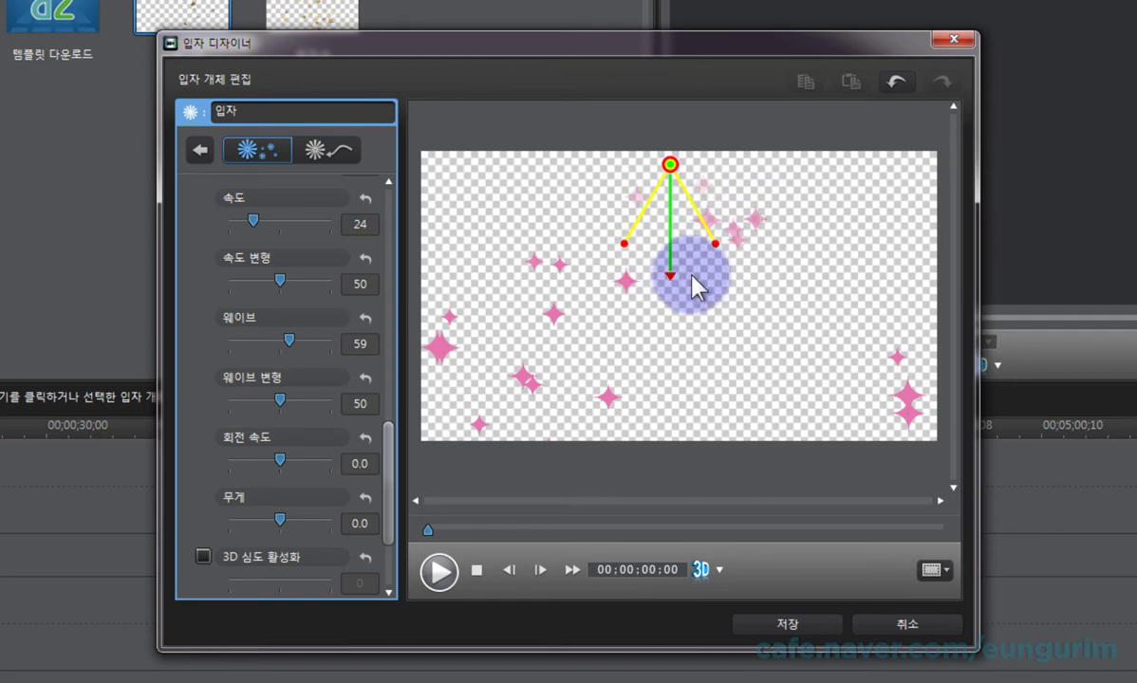
left_click(441, 571)
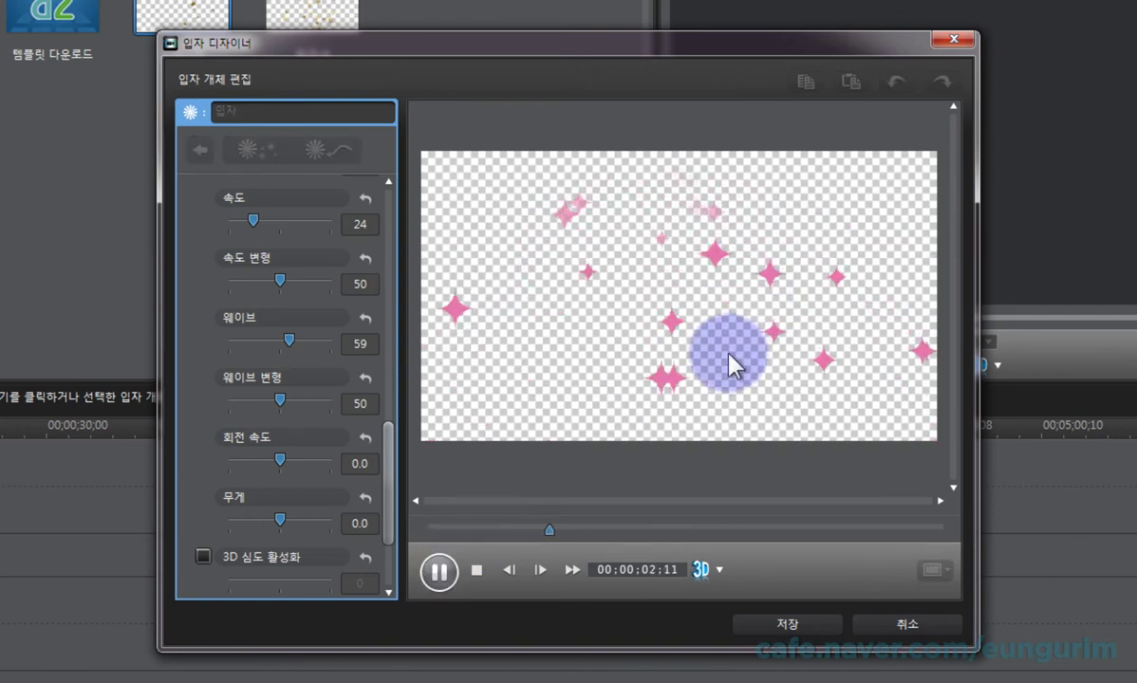
left_click(476, 571)
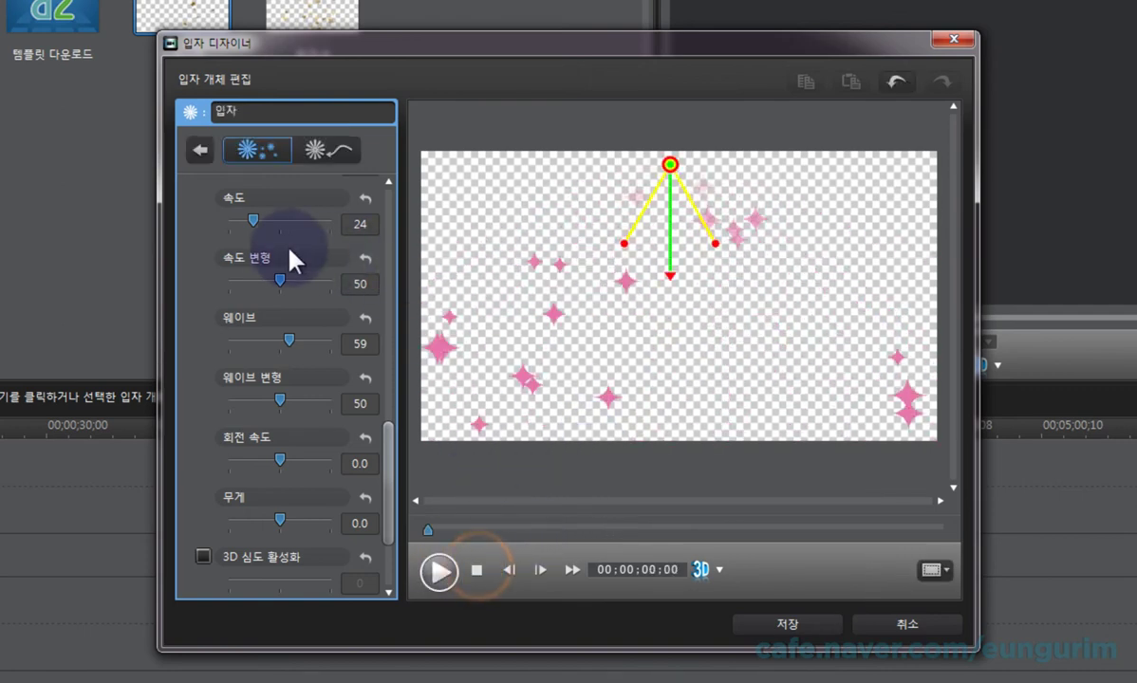
Reduce 속도 to 10 and preview the slower particle motion.
left_click_drag(253, 221, 235, 222)
left_click(585, 287)
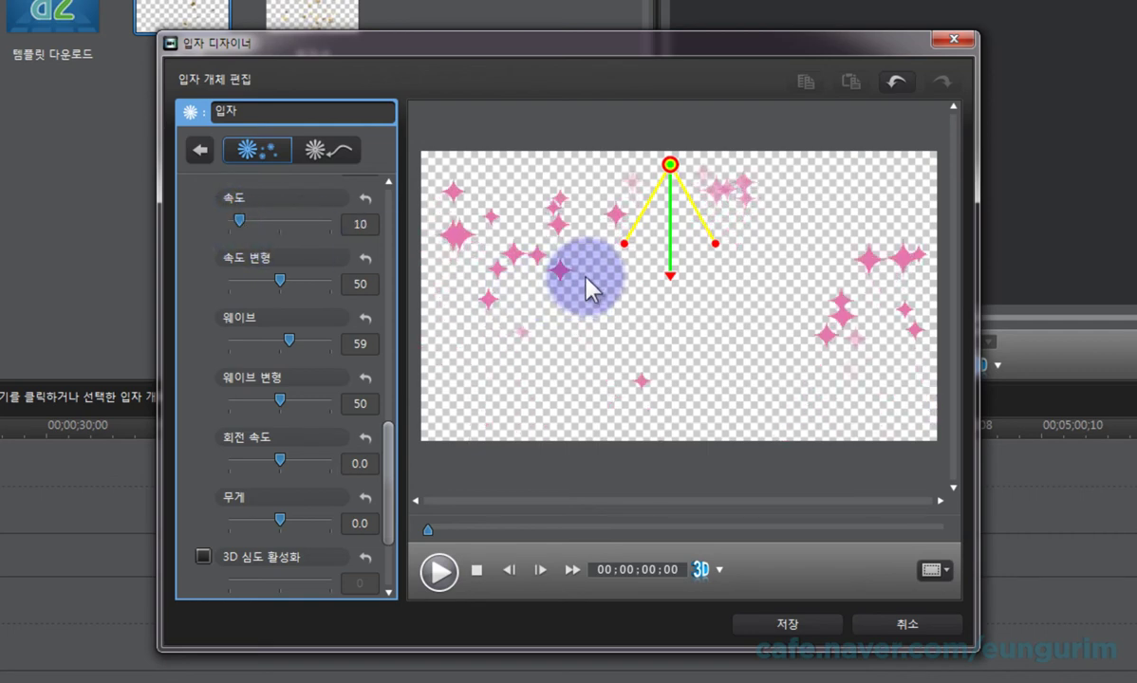
left_click(445, 569)
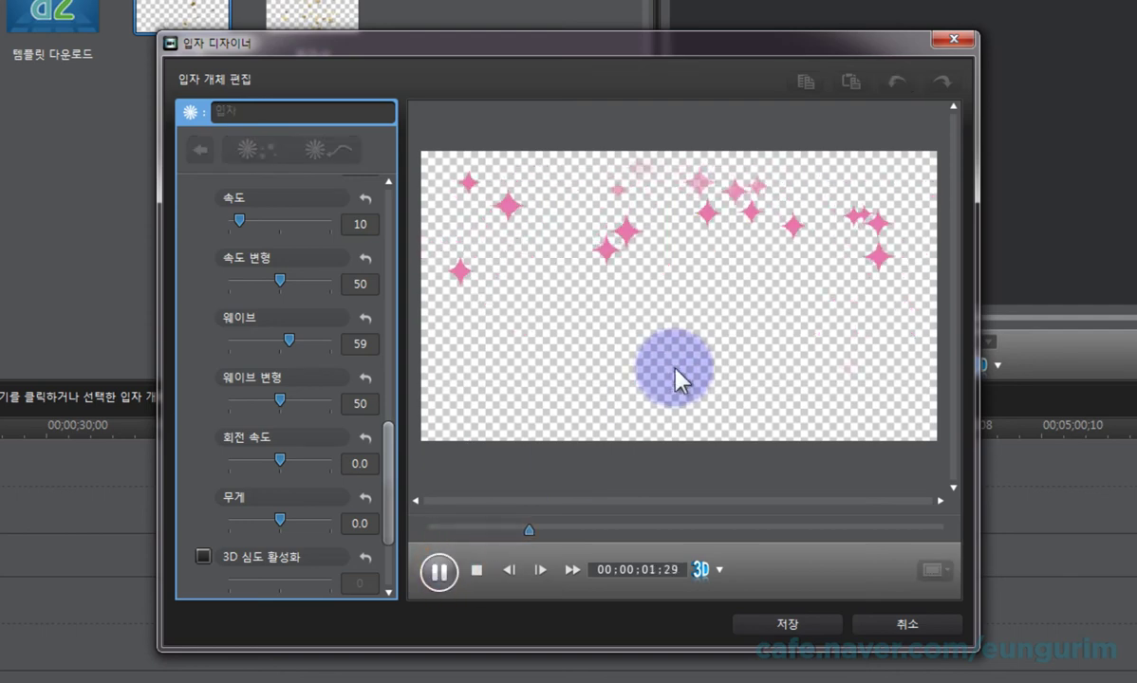
mouse_move(675, 368)
left_mouse_down()
mouse_move(707, 347)
mouse_move(727, 279)
mouse_move(750, 276)
mouse_move(788, 307)
mouse_move(769, 343)
mouse_move(735, 287)
mouse_move(715, 178)
mouse_move(552, 297)
mouse_move(553, 317)
mouse_move(627, 239)
mouse_move(647, 179)
mouse_move(770, 207)
mouse_move(787, 228)
mouse_move(779, 281)
mouse_move(730, 330)
mouse_move(729, 353)
mouse_move(770, 379)
mouse_move(686, 299)
mouse_move(683, 204)
mouse_move(666, 170)
mouse_move(655, 189)
mouse_move(584, 218)
mouse_move(623, 228)
mouse_move(615, 270)
mouse_move(734, 245)
mouse_move(730, 226)
mouse_move(778, 284)
mouse_move(747, 317)
mouse_move(741, 195)
mouse_move(785, 276)
mouse_move(774, 294)
mouse_move(696, 306)
mouse_move(748, 197)
mouse_move(811, 220)
mouse_move(727, 295)
mouse_move(750, 272)
mouse_move(575, 496)
mouse_move(485, 567)
left_mouse_up()
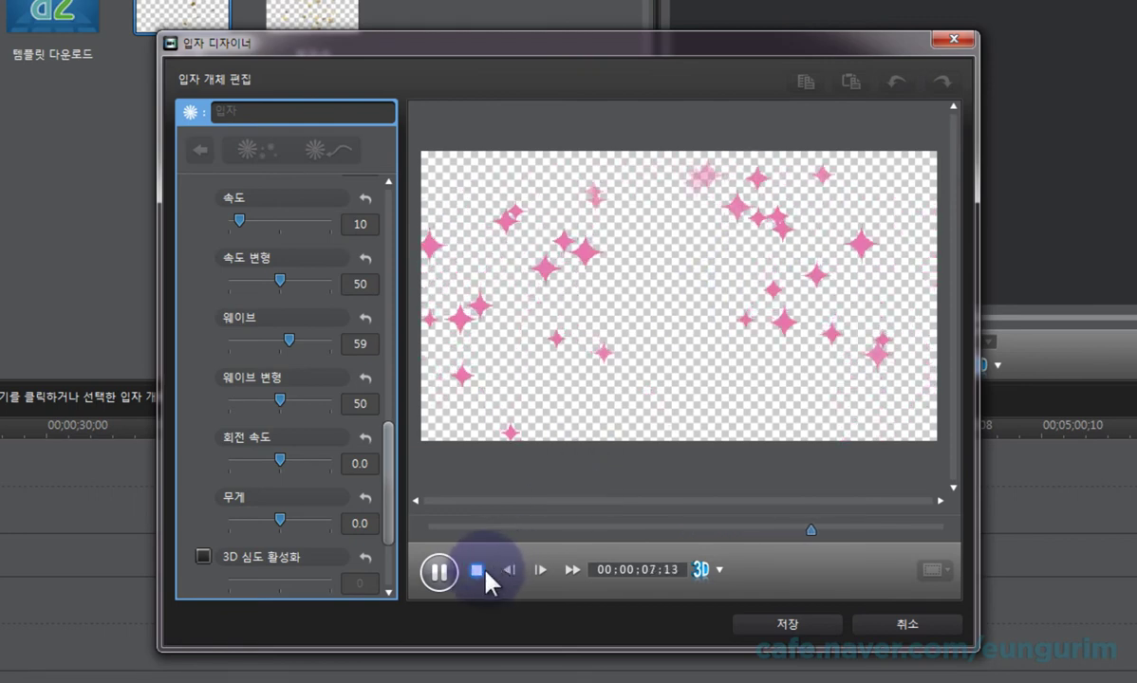
left_click(480, 570)
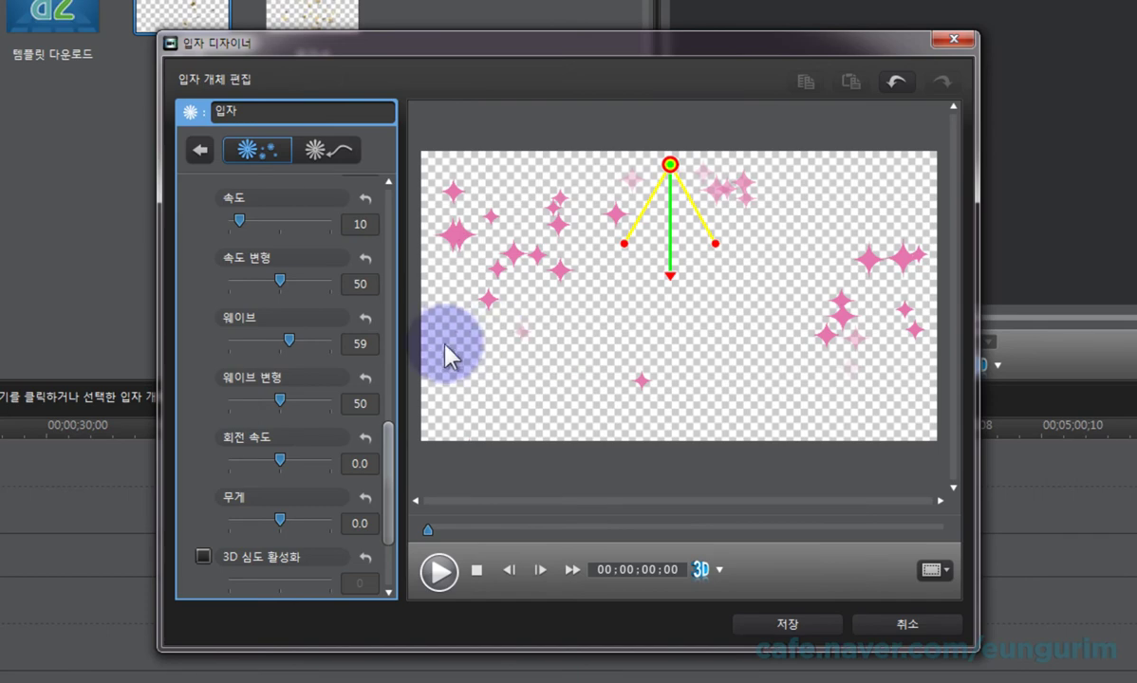
Lower 웨이브 to 31 and preview the particles' sideways motion.
left_click_drag(289, 339, 262, 339)
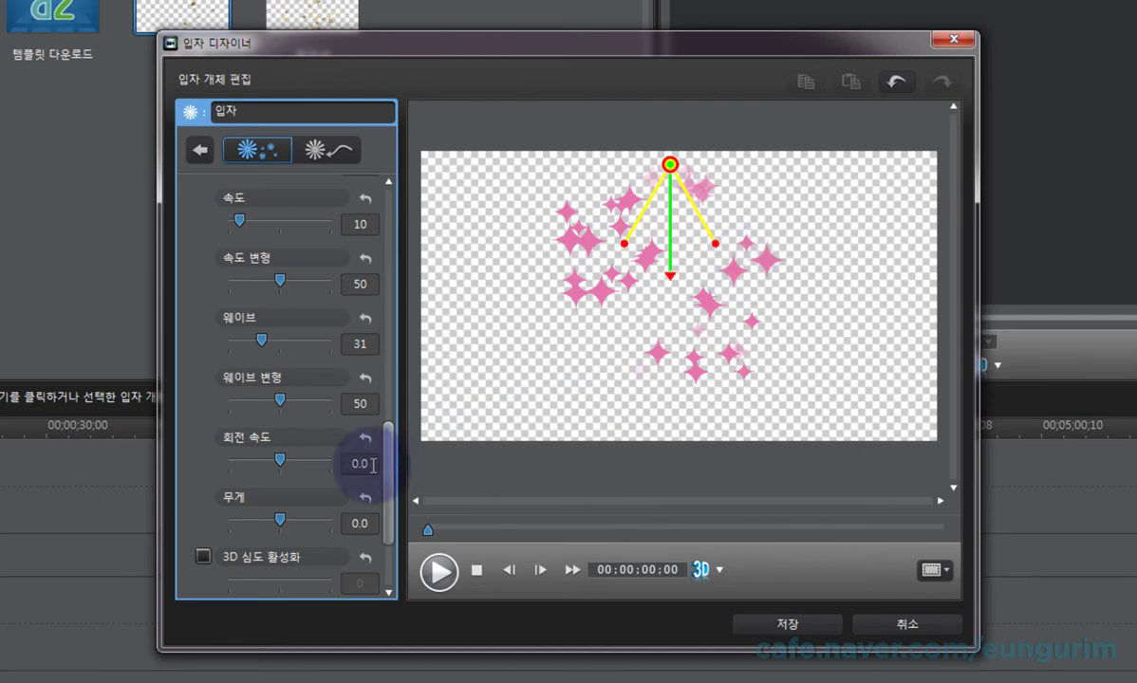
left_click(438, 574)
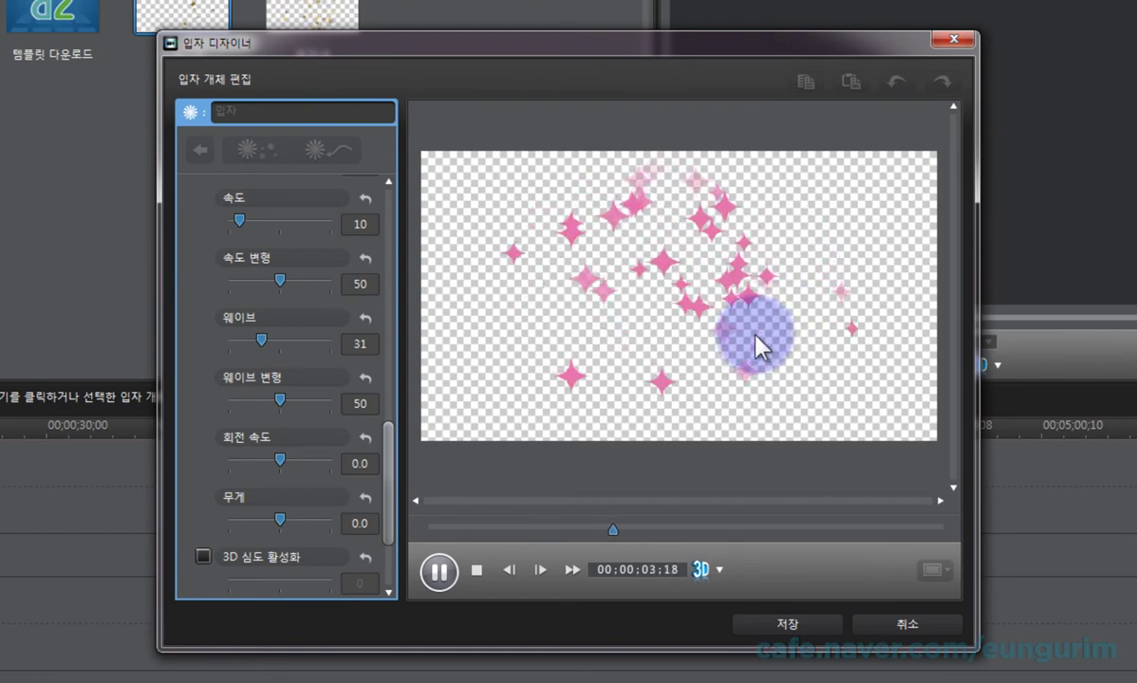
left_click(478, 570)
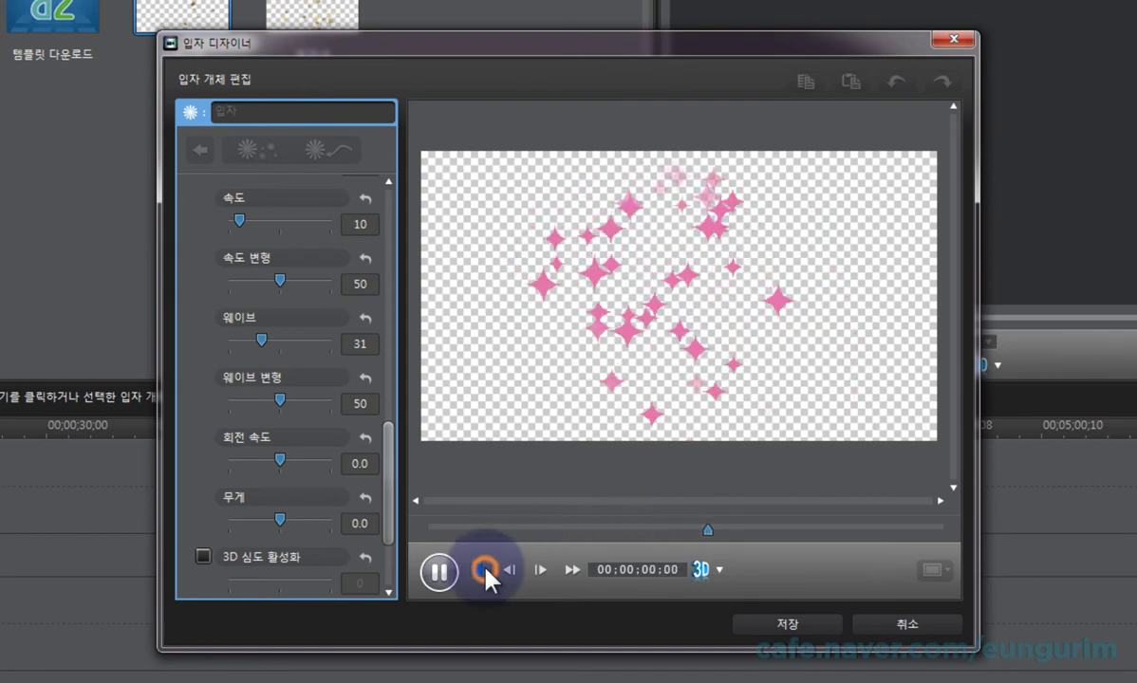
Set 웨이브 to 11 and 회전 속도 to 0.7, and preview the rotating particles.
left_click_drag(262, 343, 243, 344)
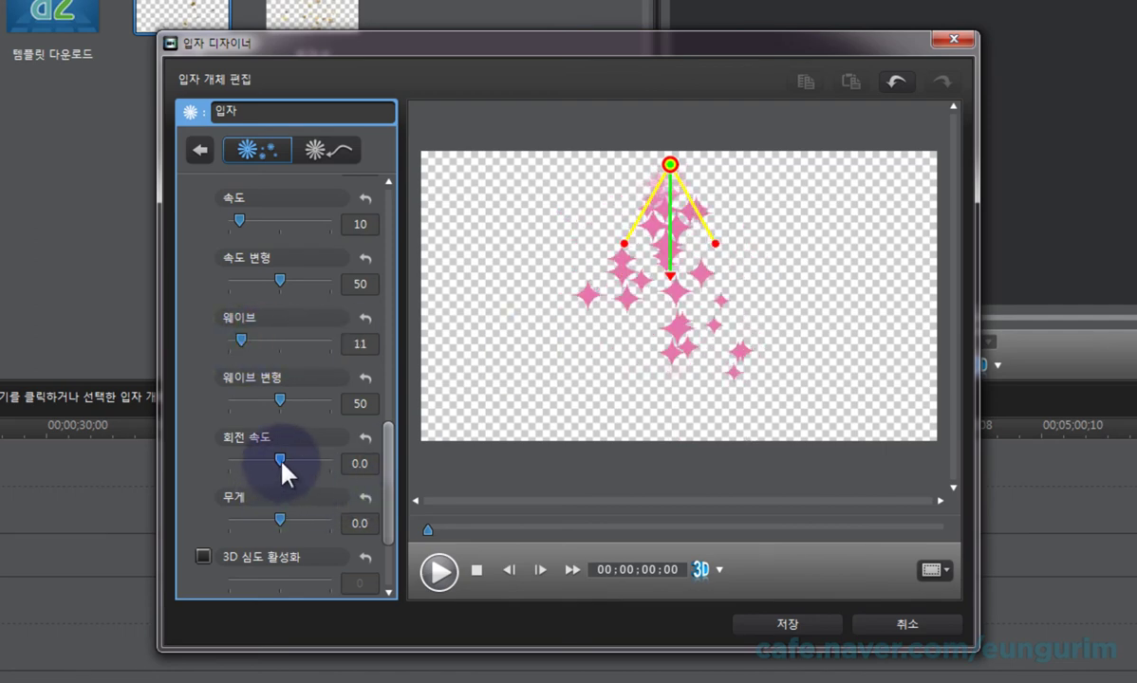
left_click_drag(277, 464, 285, 466)
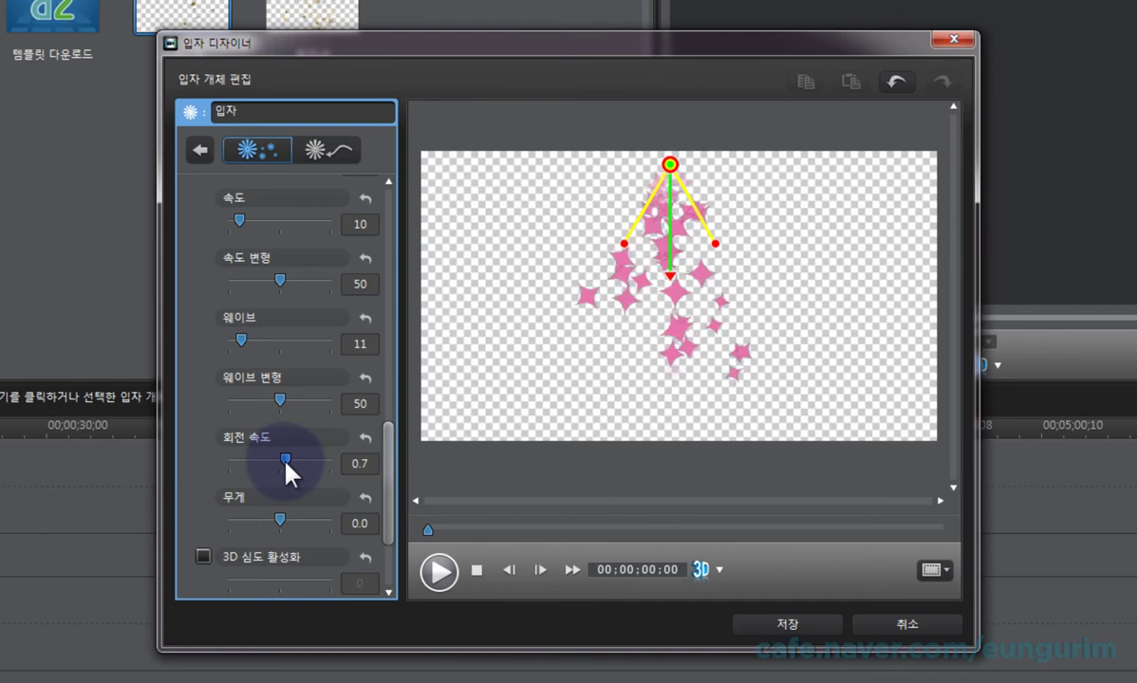
left_click(437, 573)
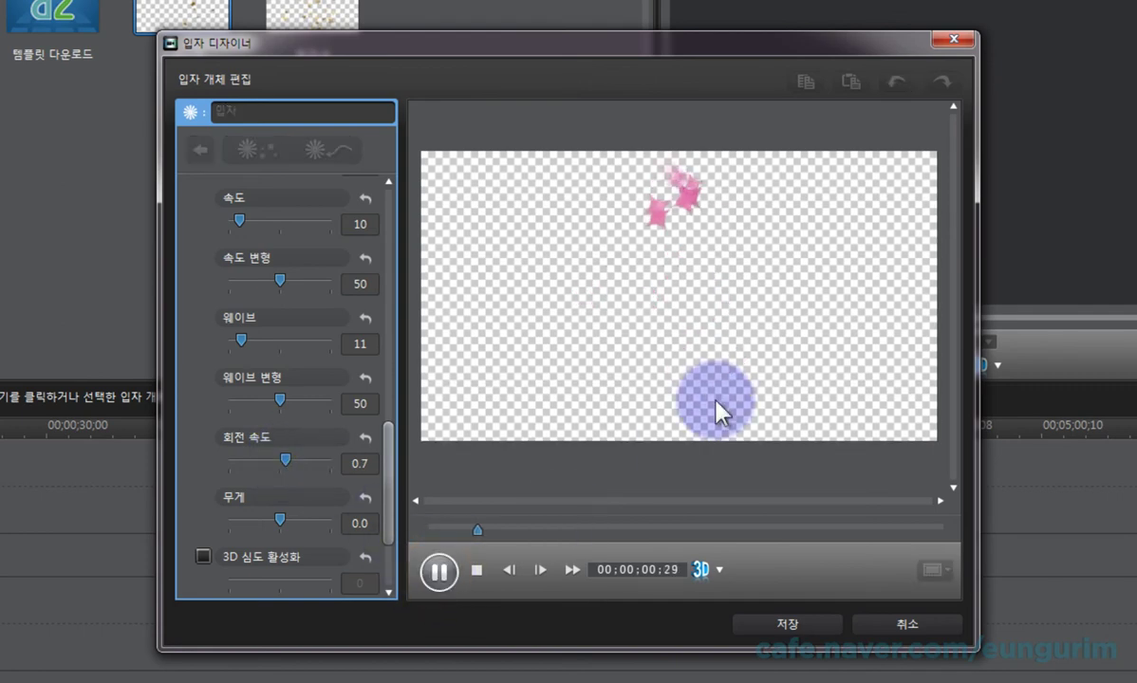
mouse_move(680, 296)
left_mouse_down()
mouse_move(730, 300)
mouse_move(609, 306)
mouse_move(645, 363)
mouse_move(676, 380)
mouse_move(769, 301)
mouse_move(719, 266)
mouse_move(712, 231)
mouse_move(650, 237)
mouse_move(667, 278)
mouse_move(761, 295)
left_mouse_up()
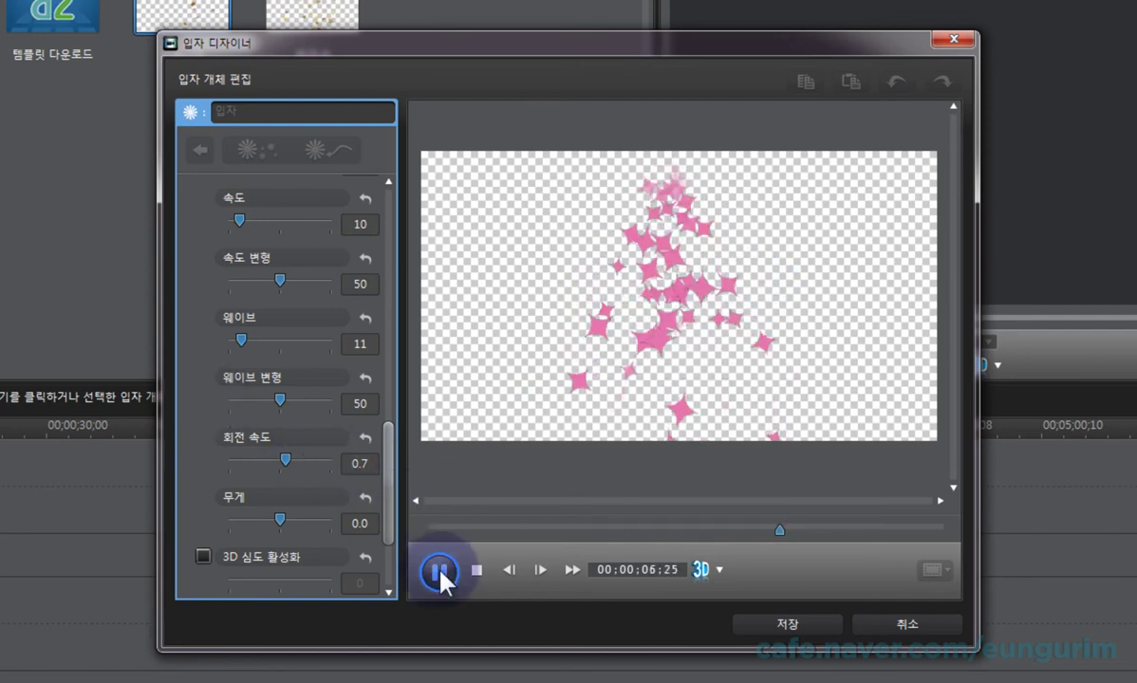
left_click(477, 571)
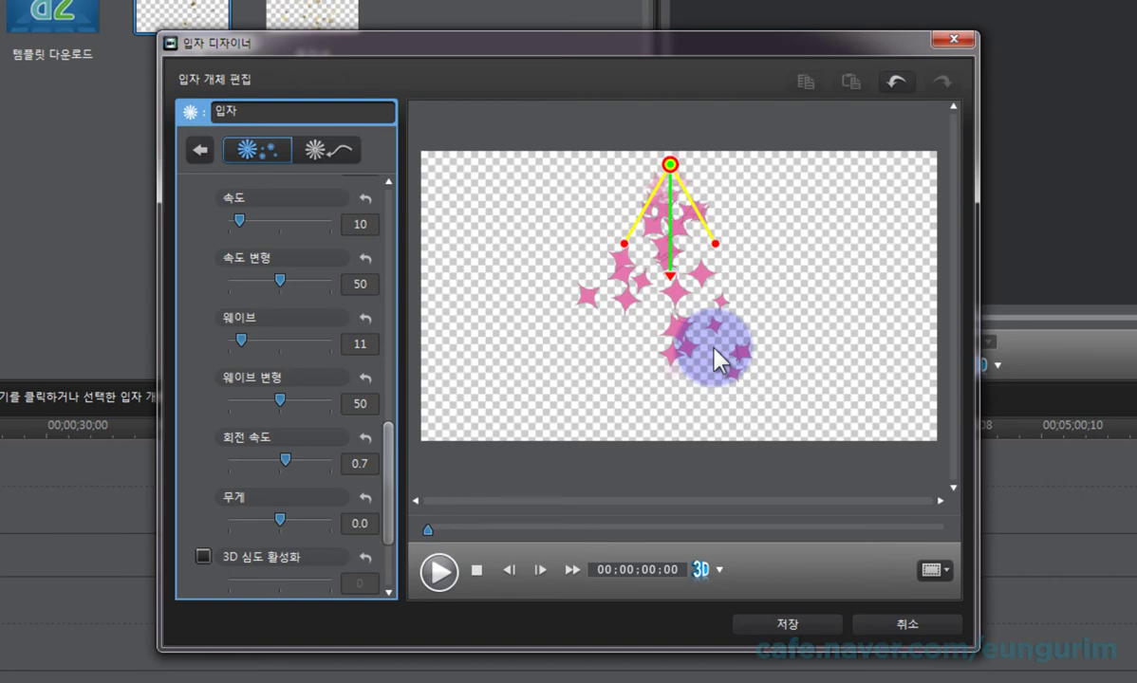
Set 무게 to -1.7 and move the emitter straight down to slightly below the frame's centre.
left_click(279, 525)
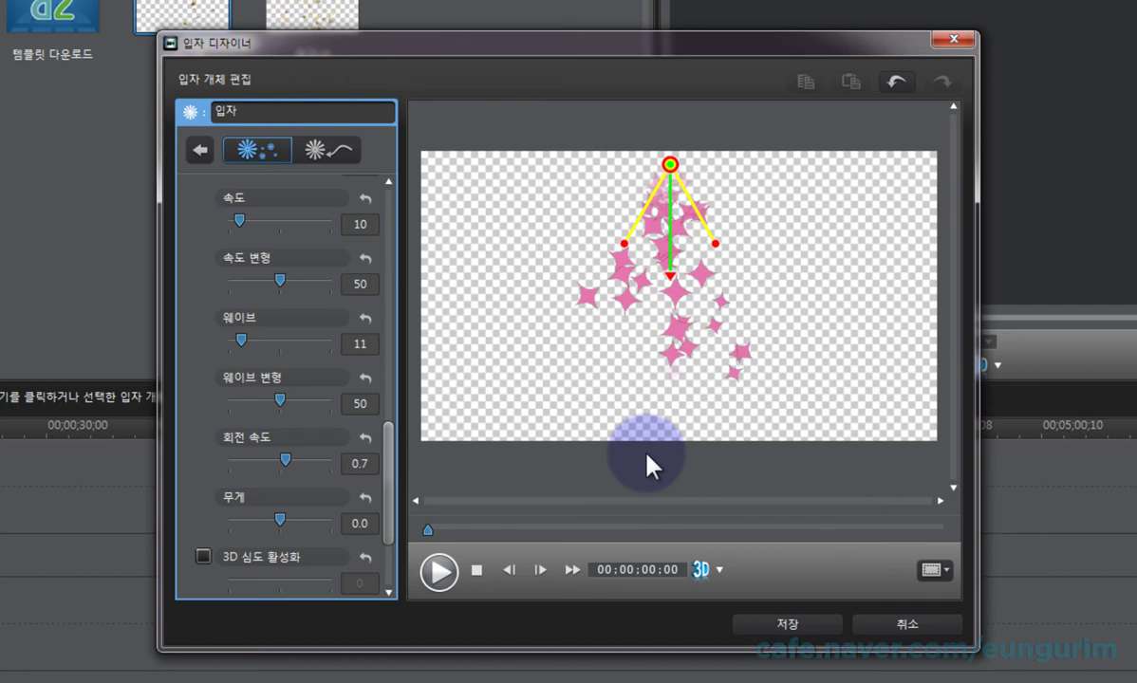
left_click(272, 518)
left_click_drag(273, 520, 269, 520)
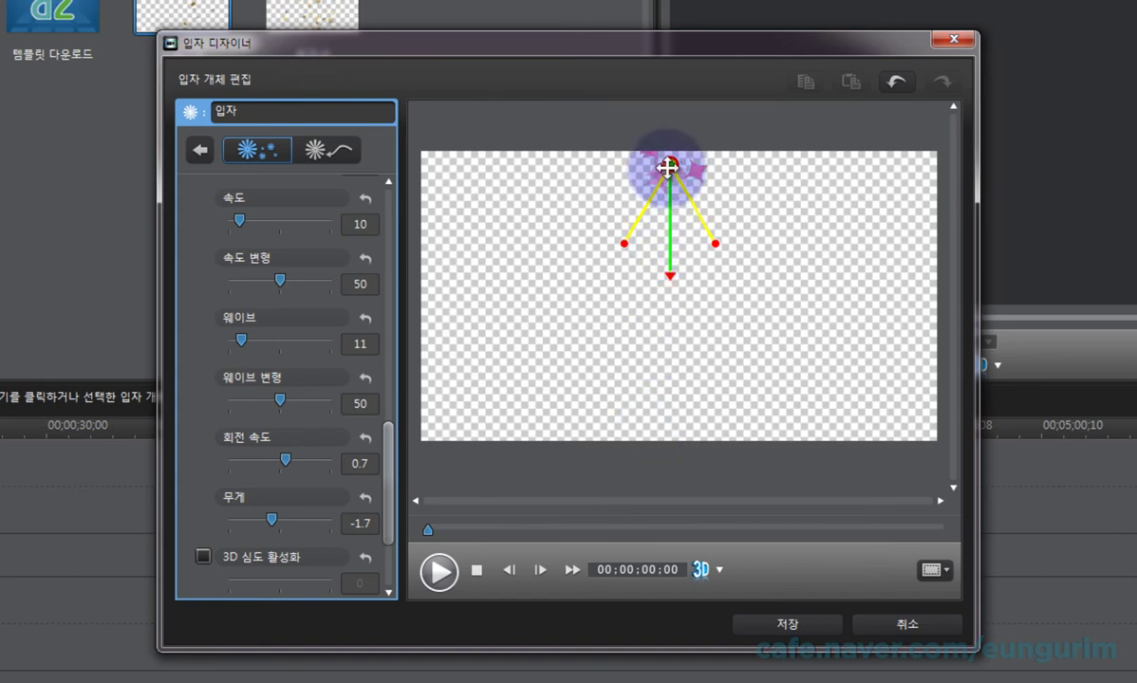
left_click_drag(669, 167, 669, 313)
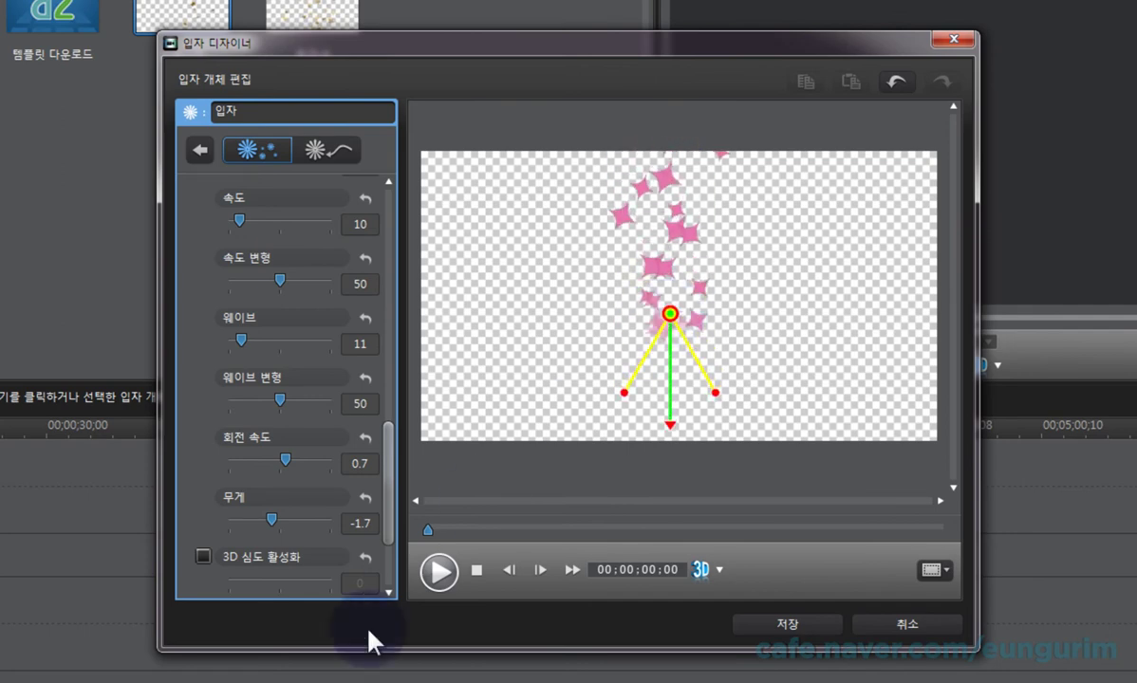
Set 무게 to -0.7 and preview the particle movement from the emitter twice.
left_click(272, 520)
left_click_drag(272, 520, 278, 525)
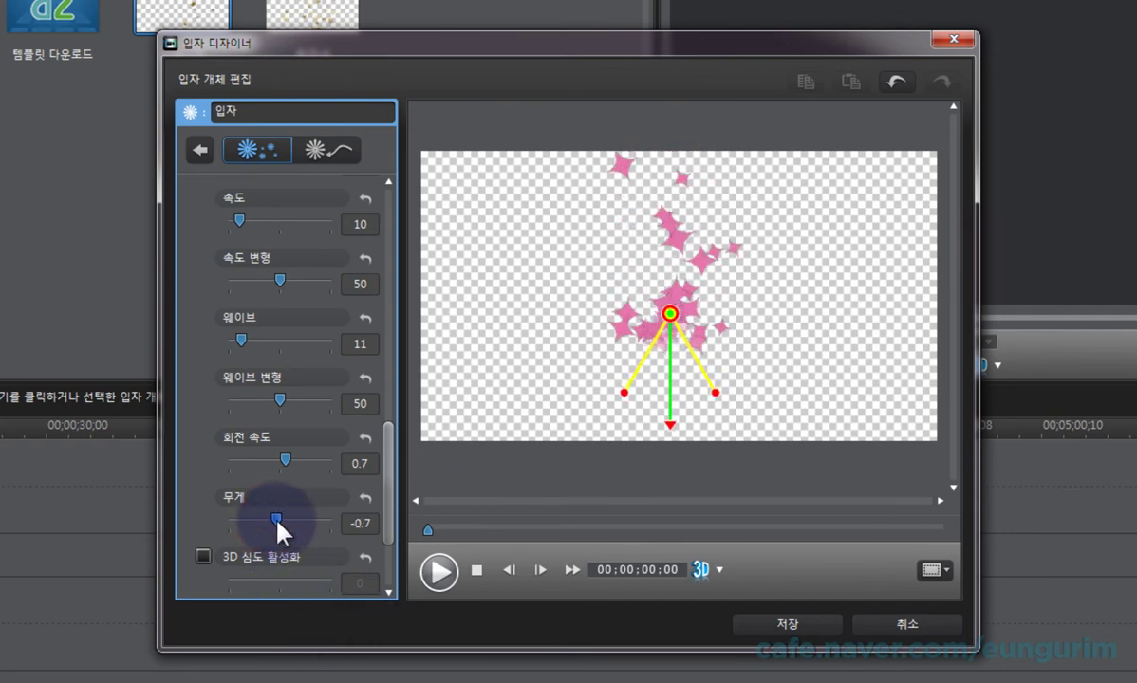
left_click(440, 572)
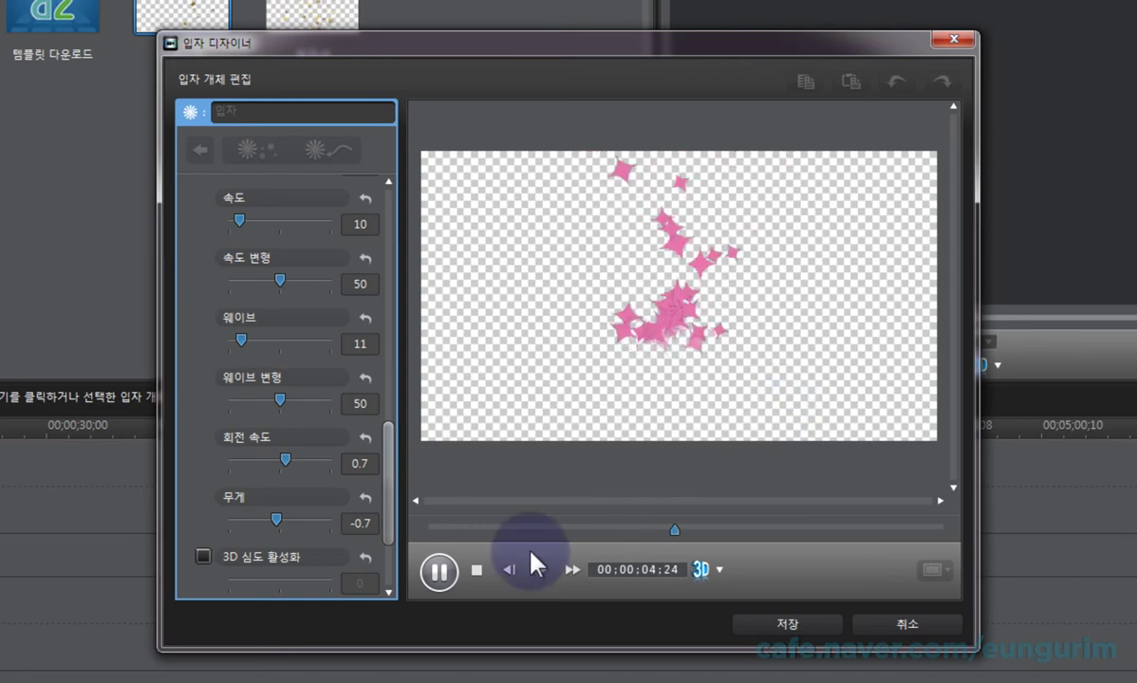
left_click(478, 571)
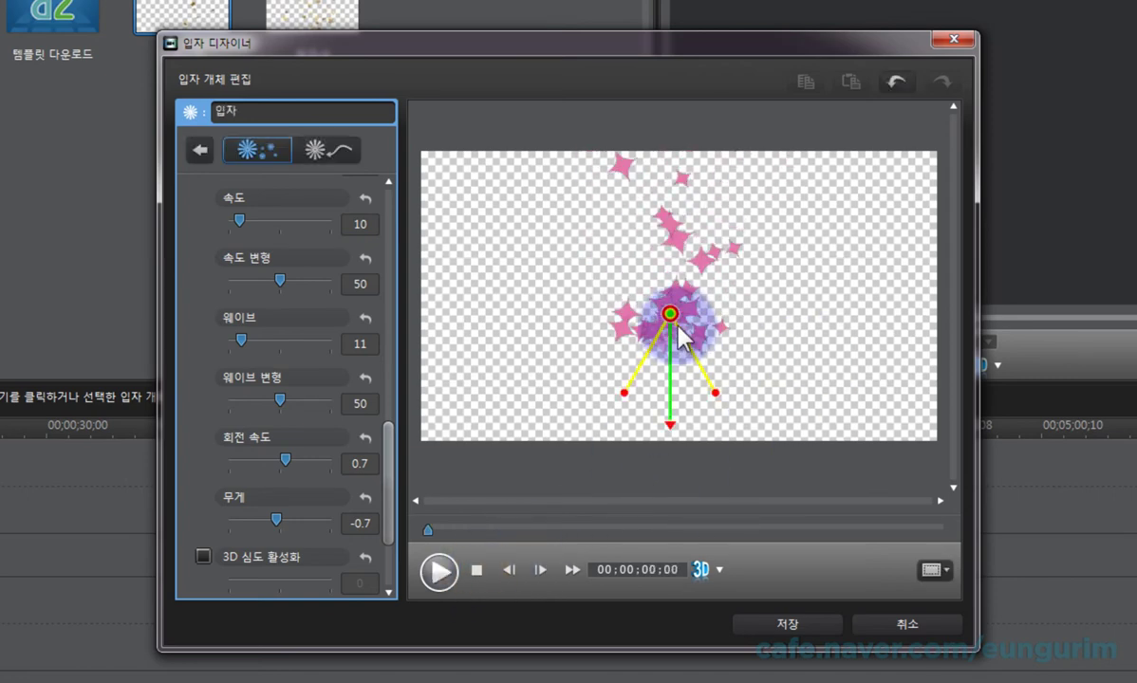
left_click(437, 578)
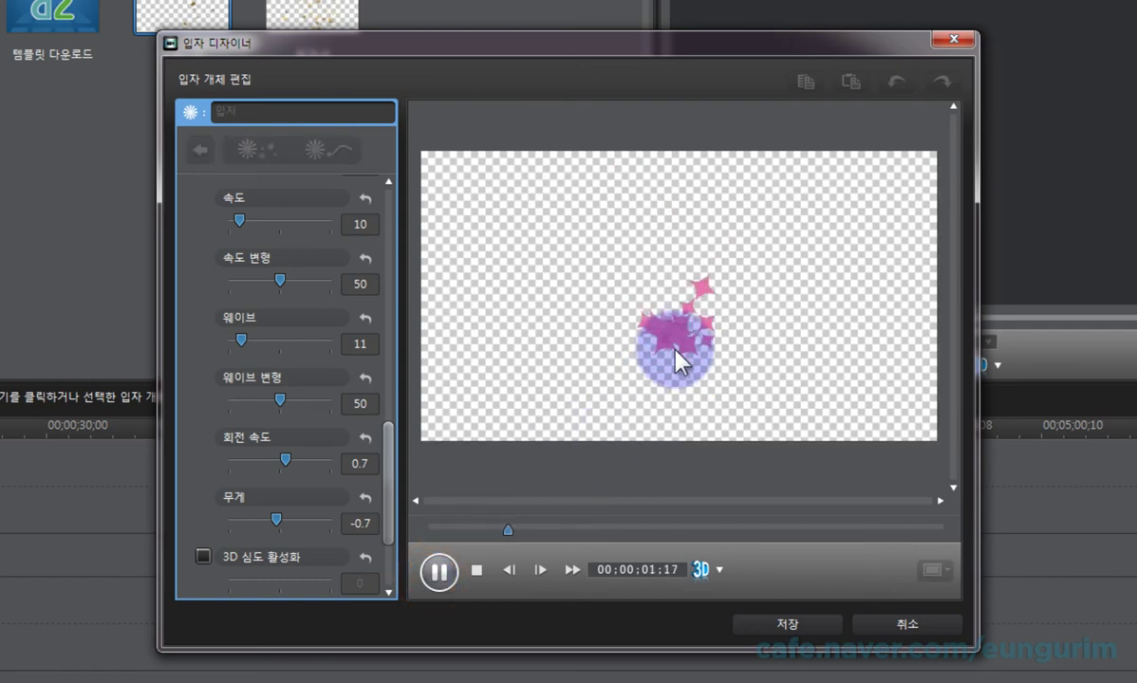
left_click(478, 571)
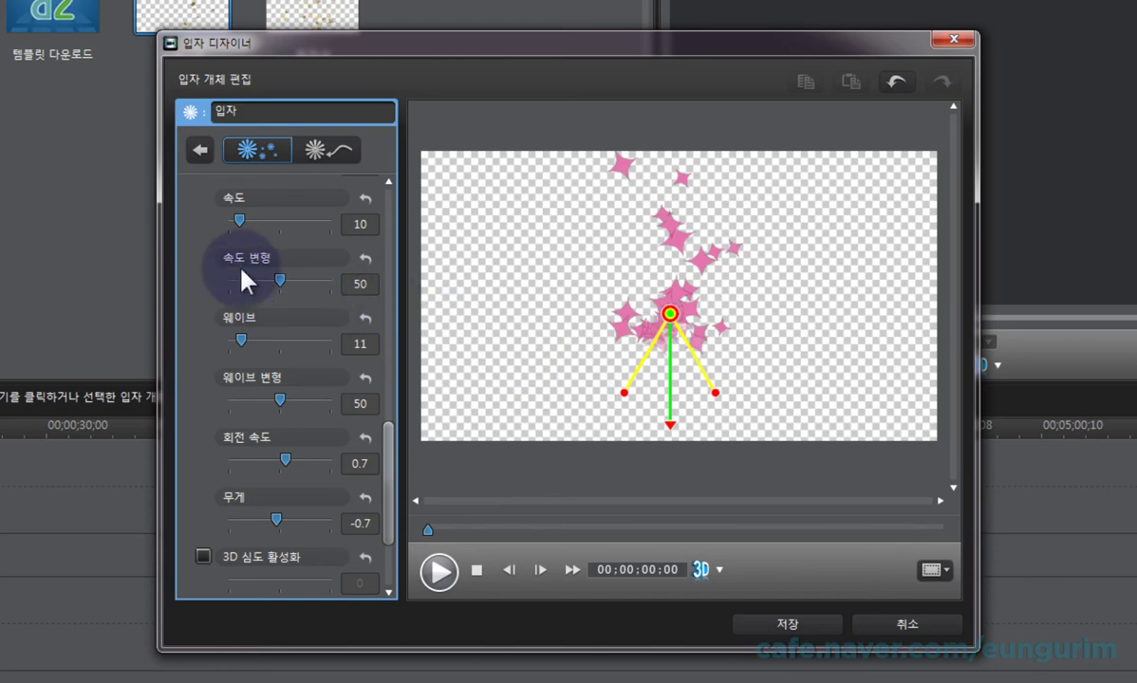
Raise 속도 to 21 and preview how the particles fall and rise.
left_click_drag(239, 221, 252, 223)
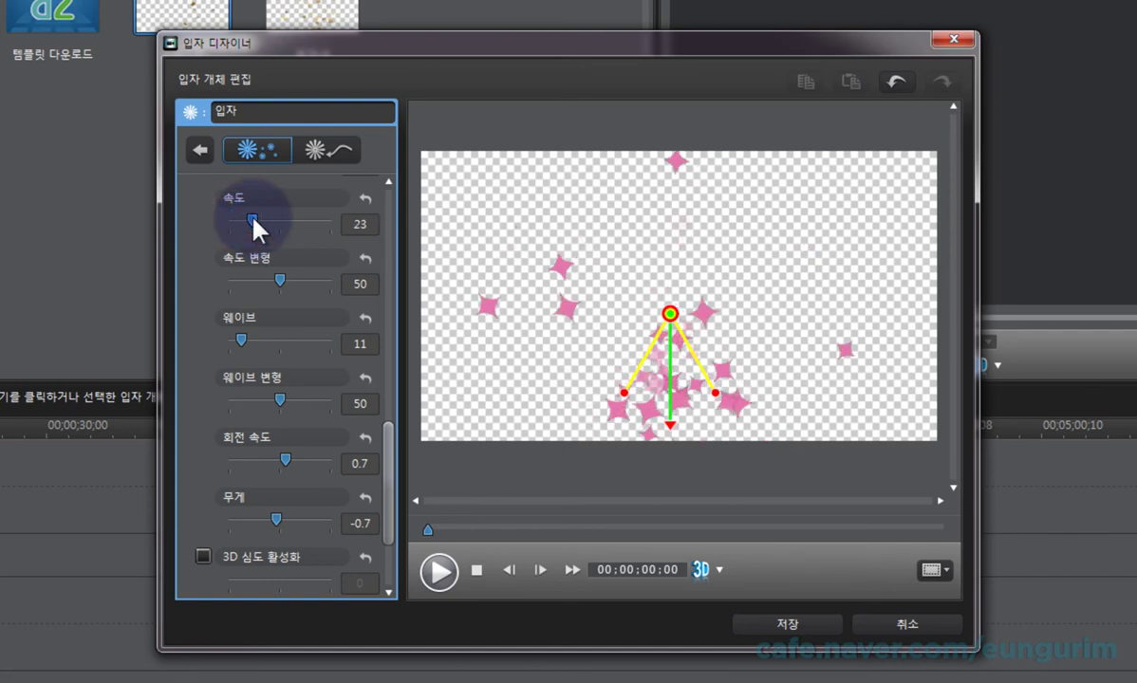
left_click(437, 572)
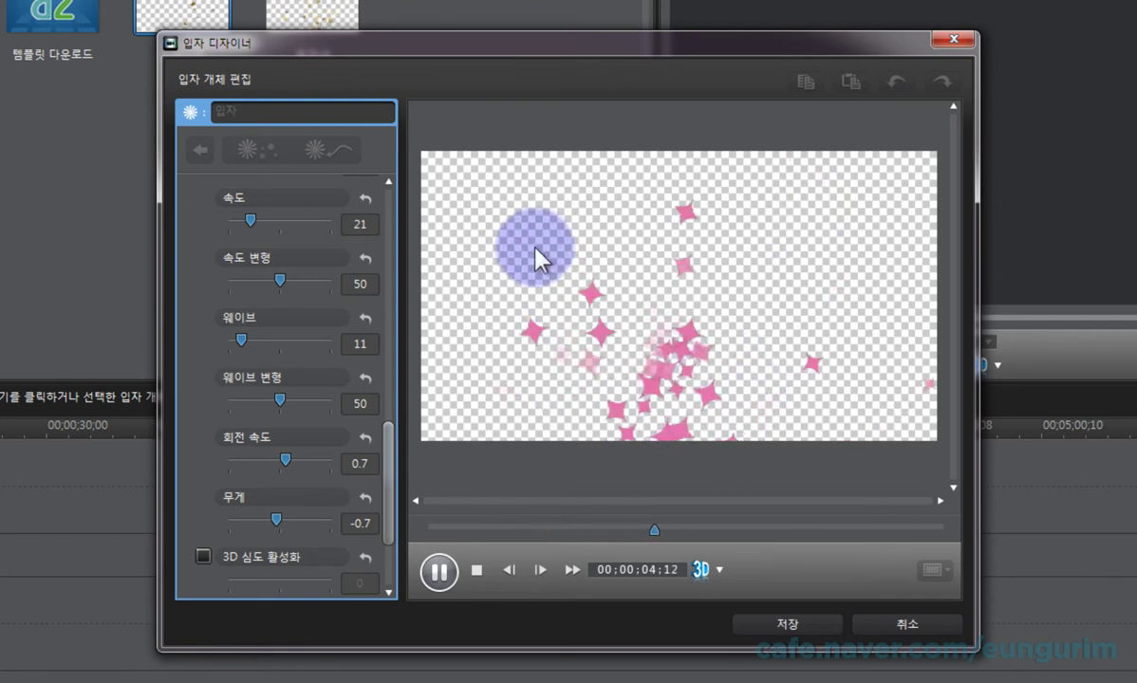
left_click(476, 570)
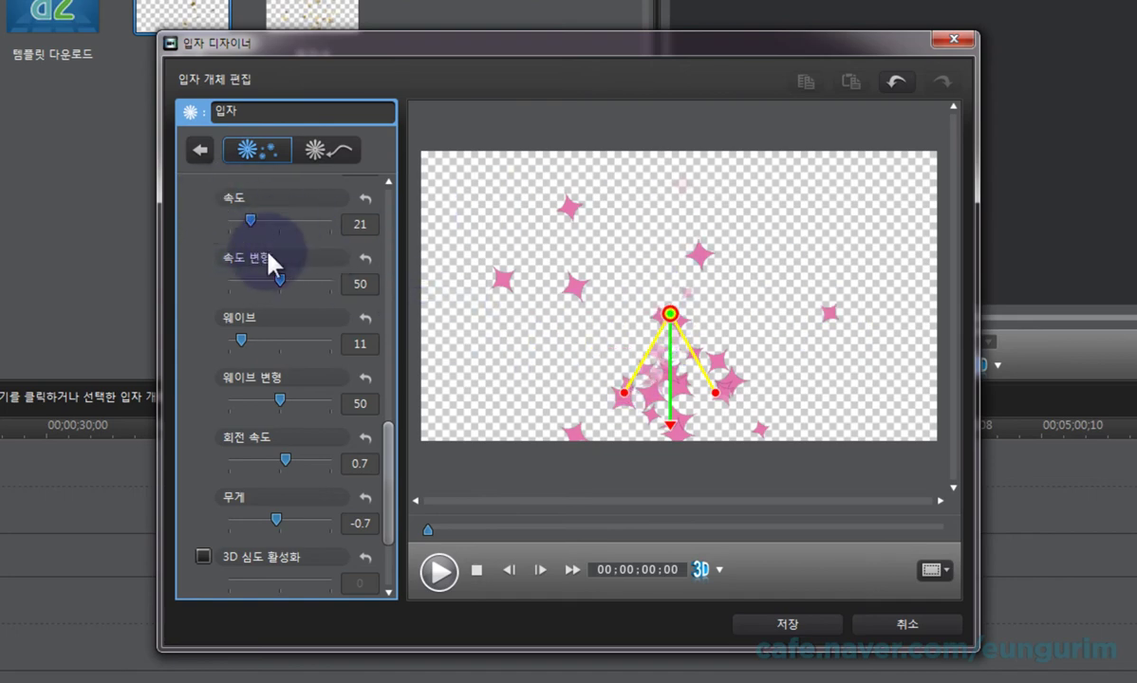
Move the emitter up slightly to just above the frame's centre, set 속도 to 38, and preview the particles.
left_click_drag(669, 312, 669, 282)
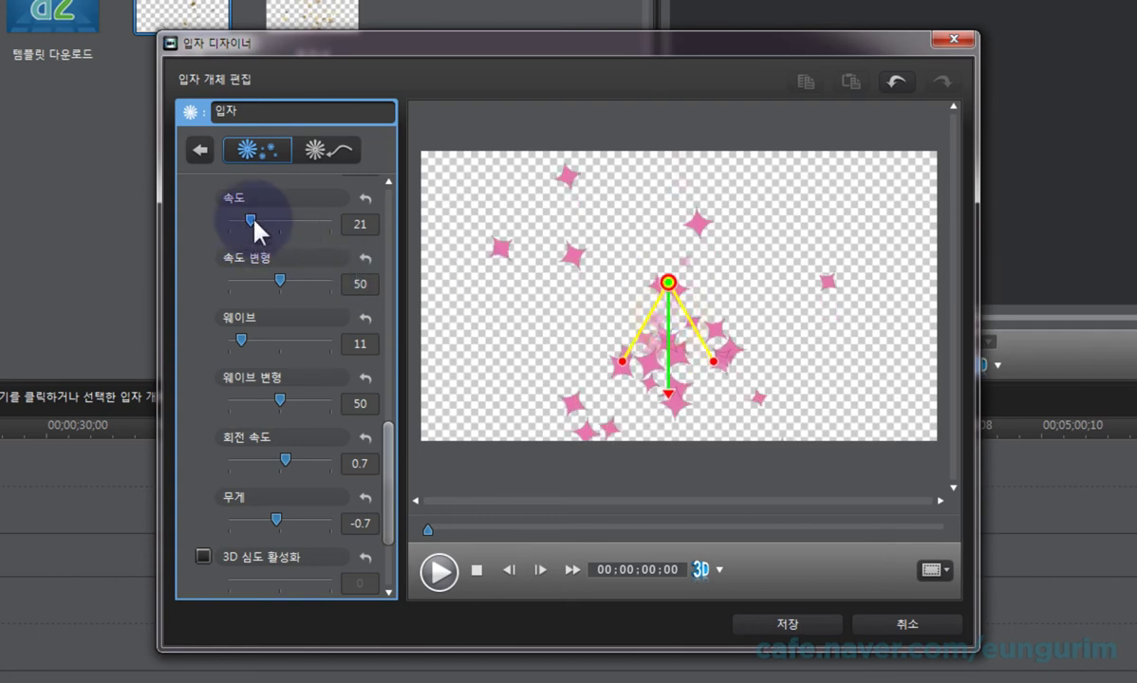
left_click_drag(252, 220, 268, 220)
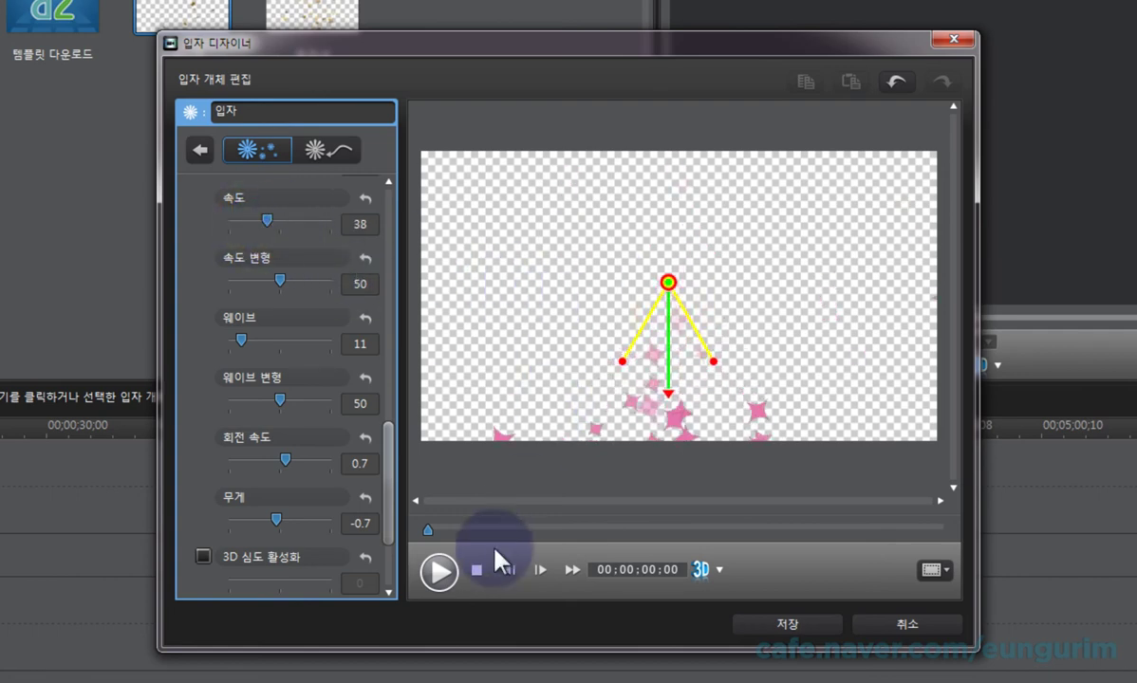
left_click(442, 570)
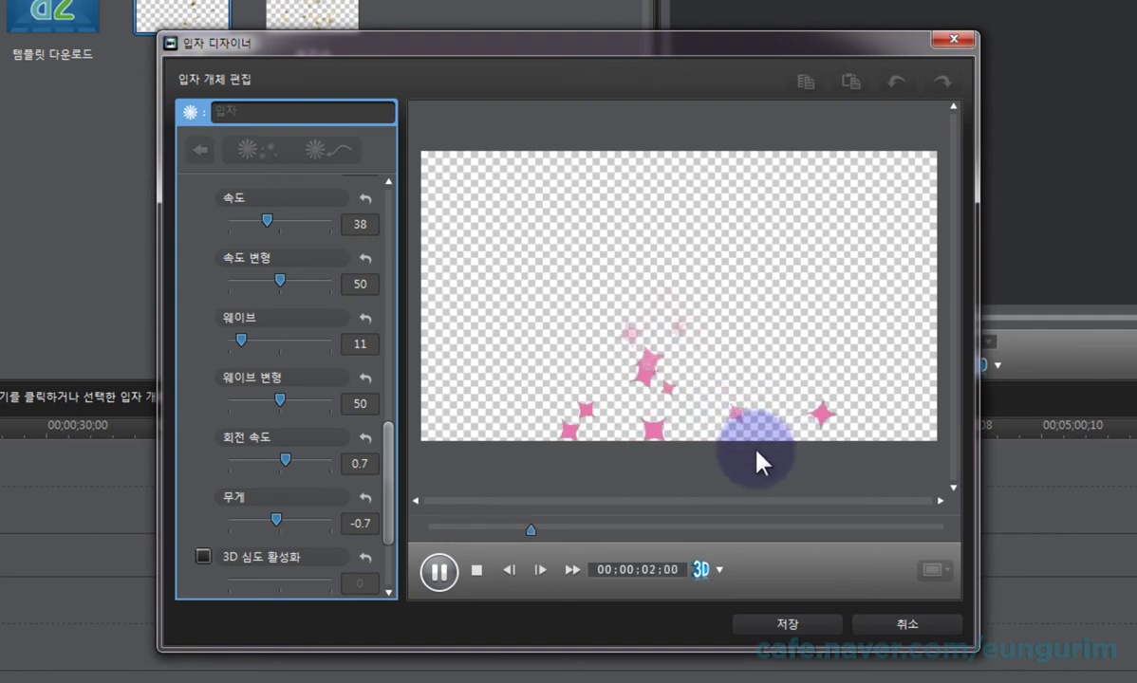
mouse_move(711, 443)
left_mouse_down()
mouse_move(626, 407)
mouse_move(617, 365)
mouse_move(631, 249)
mouse_move(635, 393)
mouse_move(644, 361)
mouse_move(625, 415)
mouse_move(621, 375)
mouse_move(685, 322)
mouse_move(672, 289)
mouse_move(675, 308)
mouse_move(589, 309)
mouse_move(593, 376)
mouse_move(549, 355)
mouse_move(646, 348)
mouse_move(678, 333)
mouse_move(636, 298)
mouse_move(713, 359)
mouse_move(471, 617)
left_mouse_up()
left_click(476, 570)
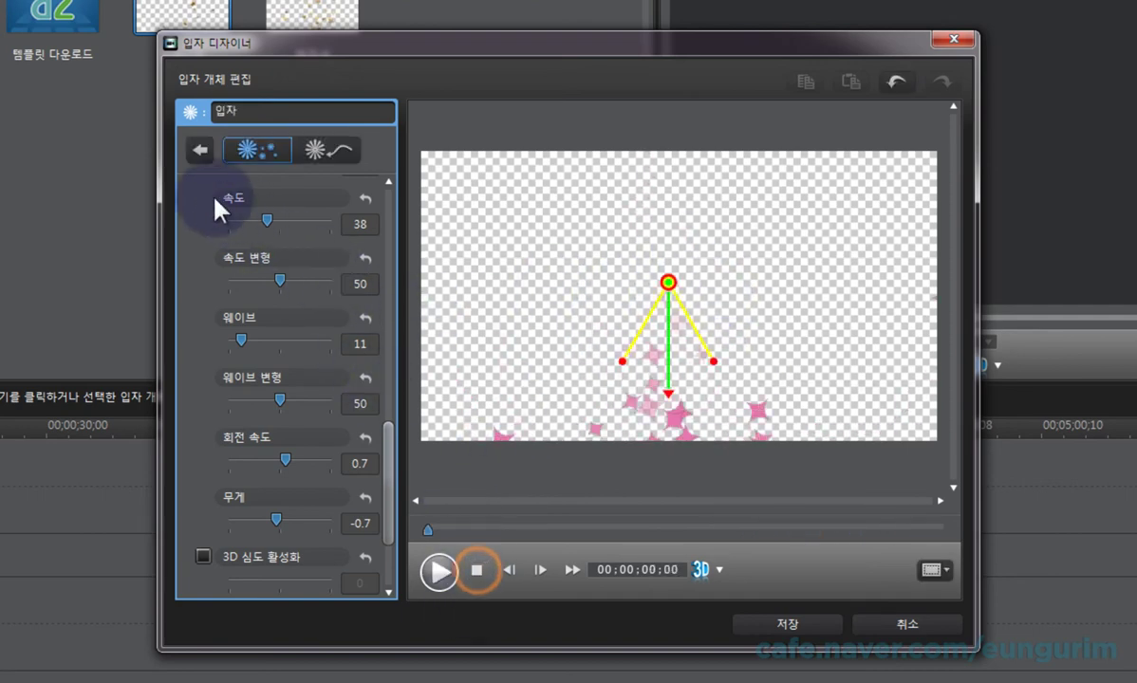
Set 속도 to 29 and preview the resulting particle motion.
left_click(268, 220)
left_click_drag(269, 220, 258, 220)
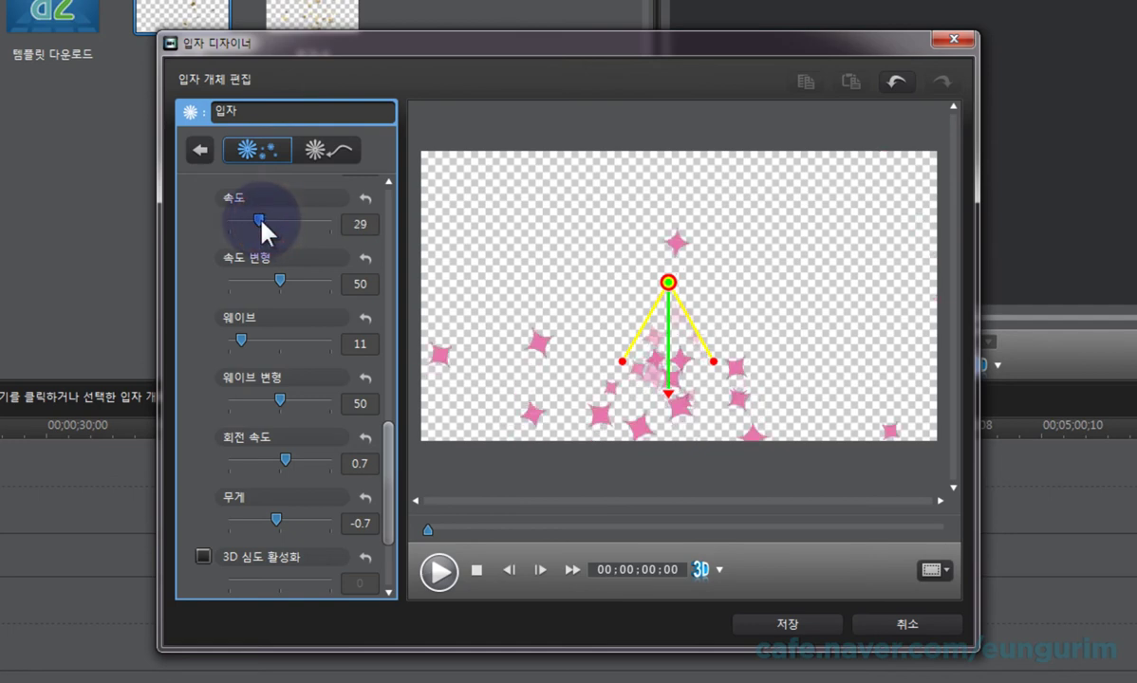
left_click(442, 572)
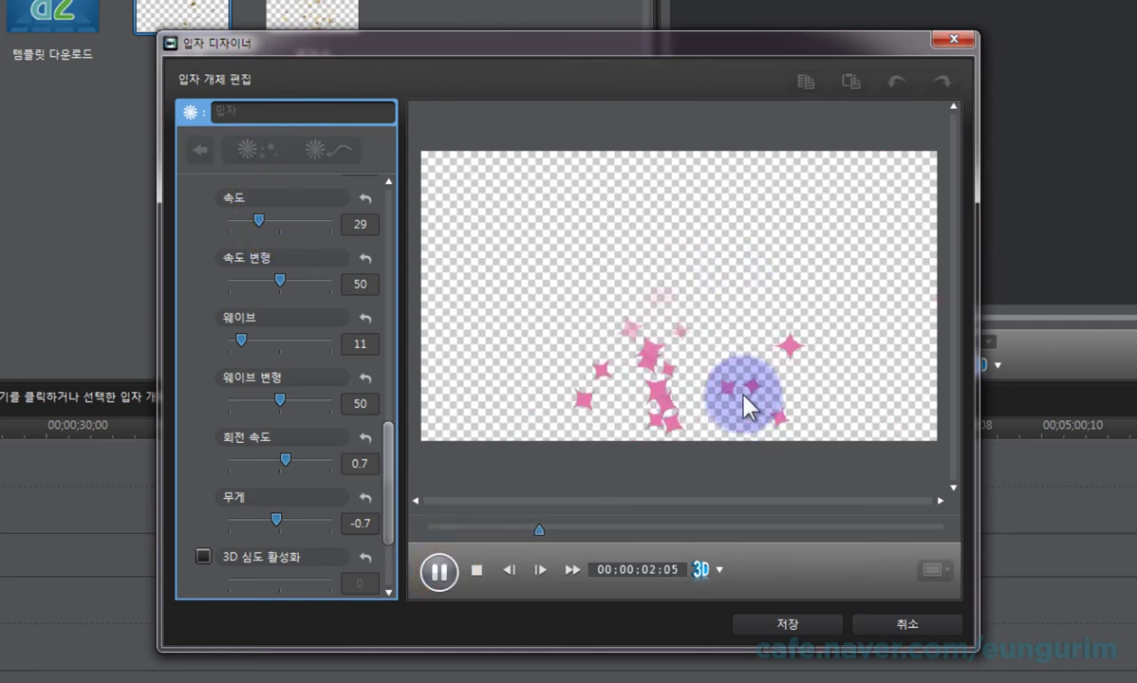
left_click(478, 571)
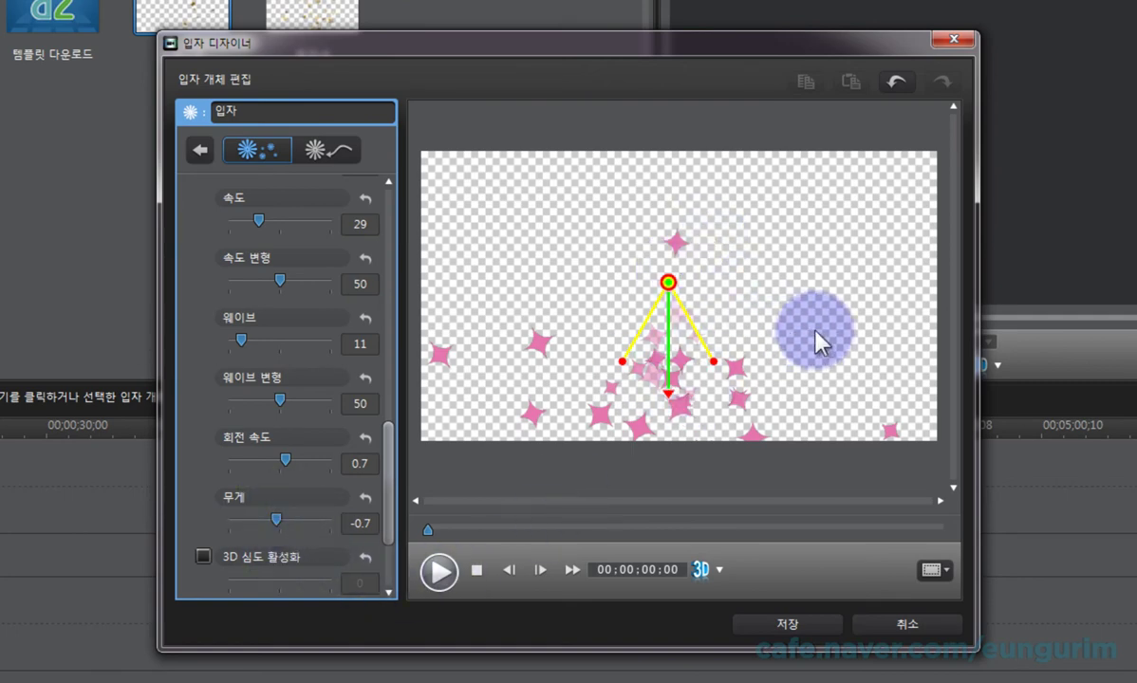
left_click_drag(391, 480, 397, 248)
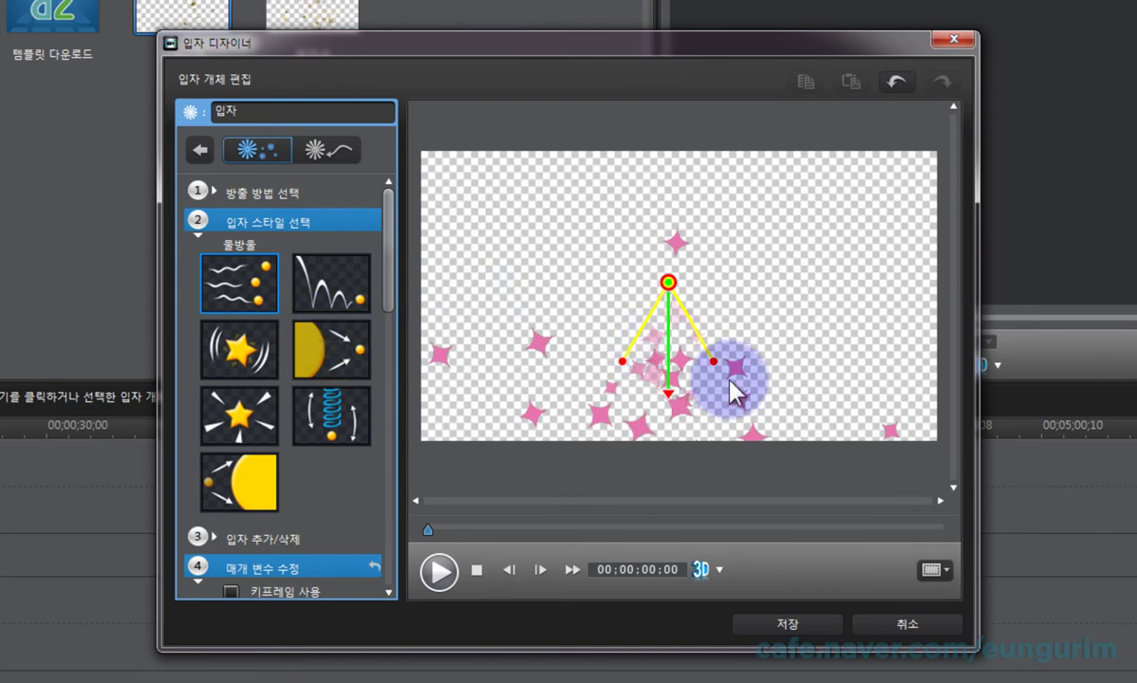
left_click_drag(393, 300, 389, 412)
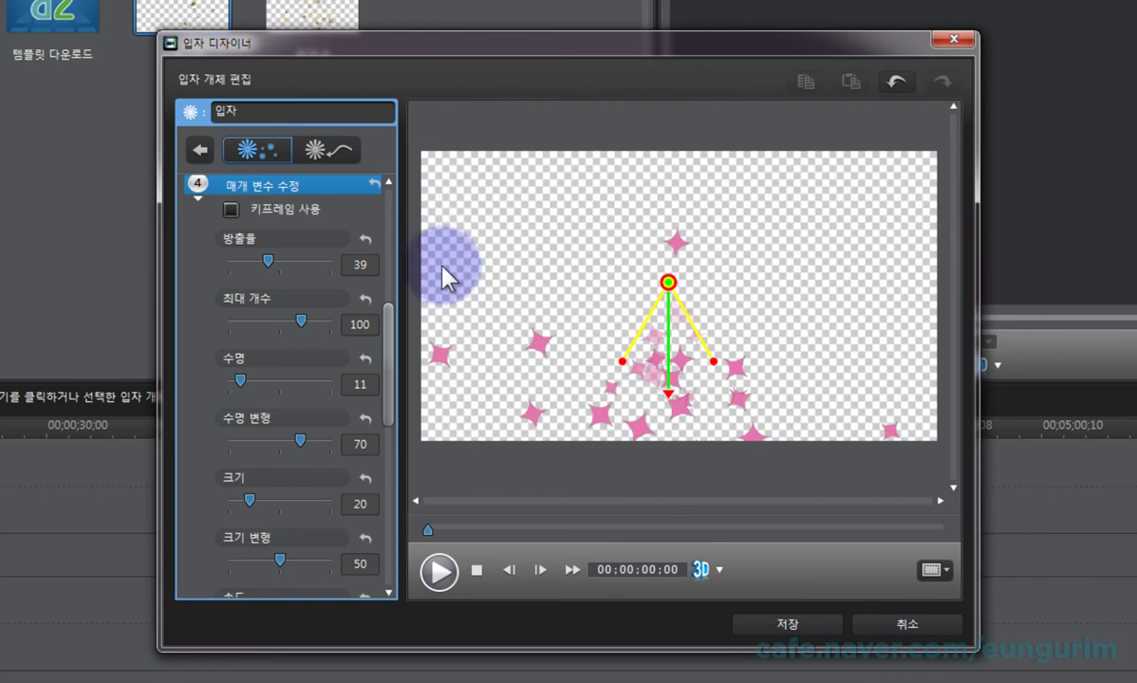
Choose the 공 particle style and move the emitter up near the frame's top edge, slightly left of centre.
left_click_drag(391, 356, 397, 245)
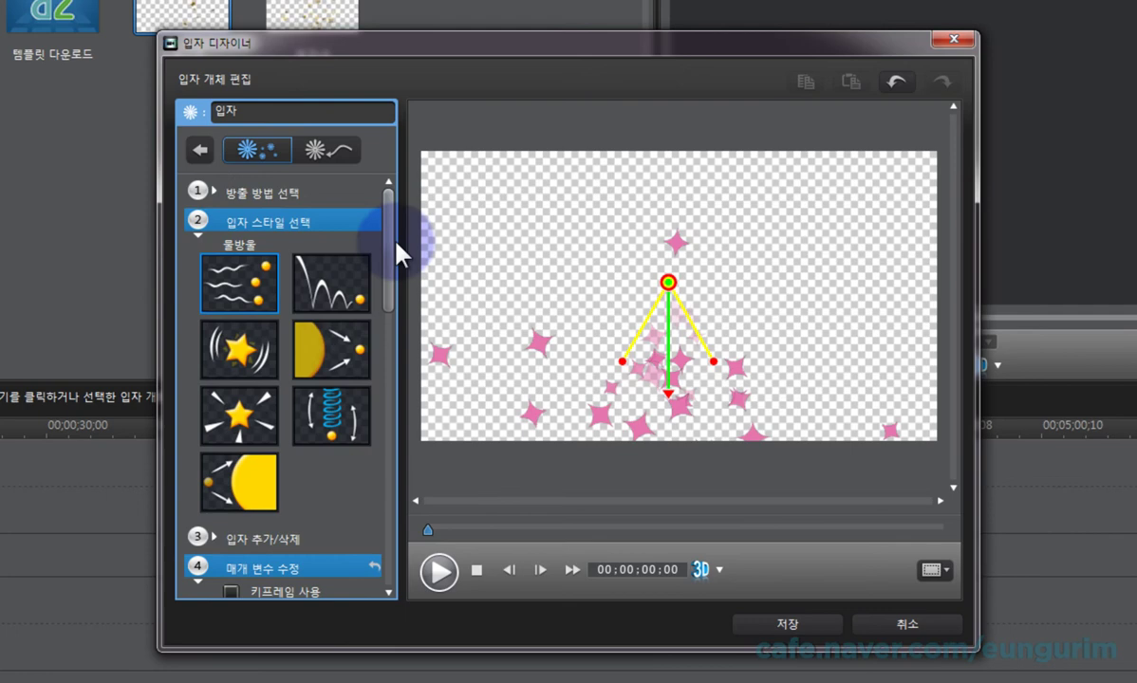
left_click(323, 283)
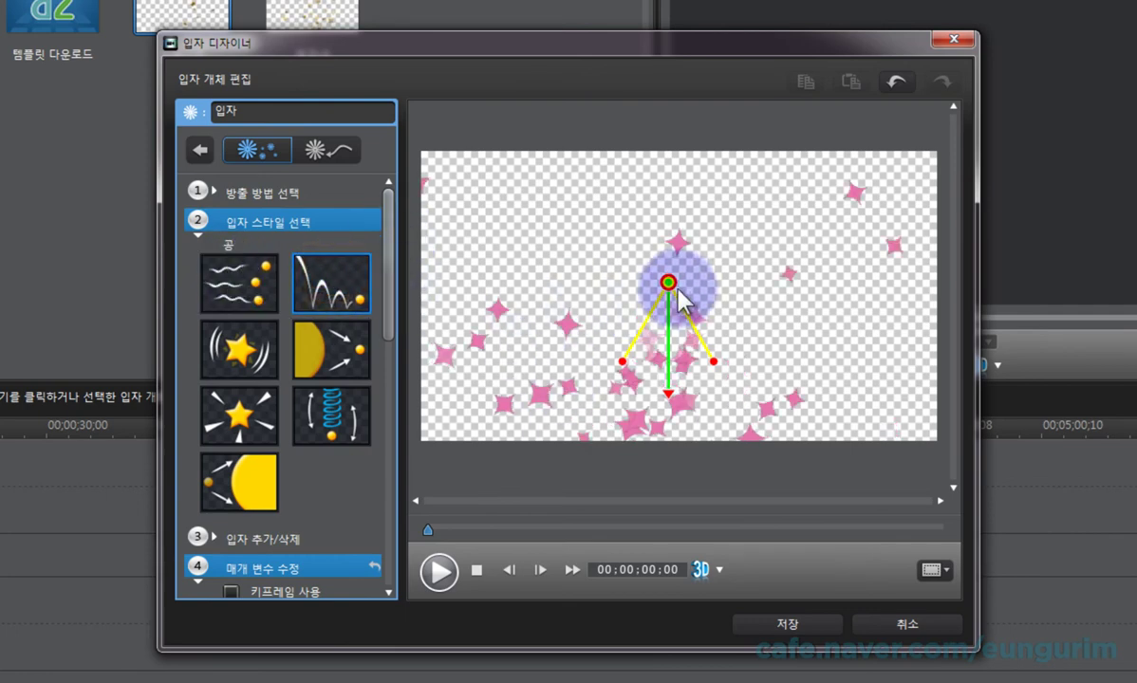
left_click_drag(668, 282, 631, 170)
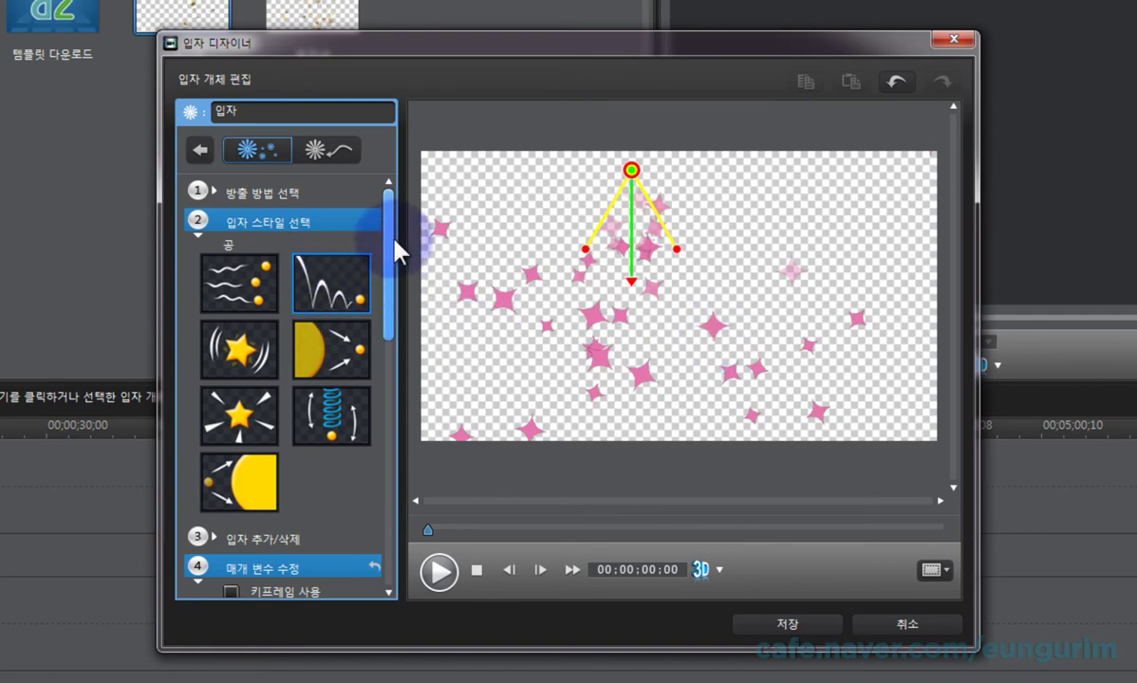
Add the basketball picture from the DefaultImage folder as a second particle image.
left_click_drag(389, 243, 397, 323)
left_click(296, 323)
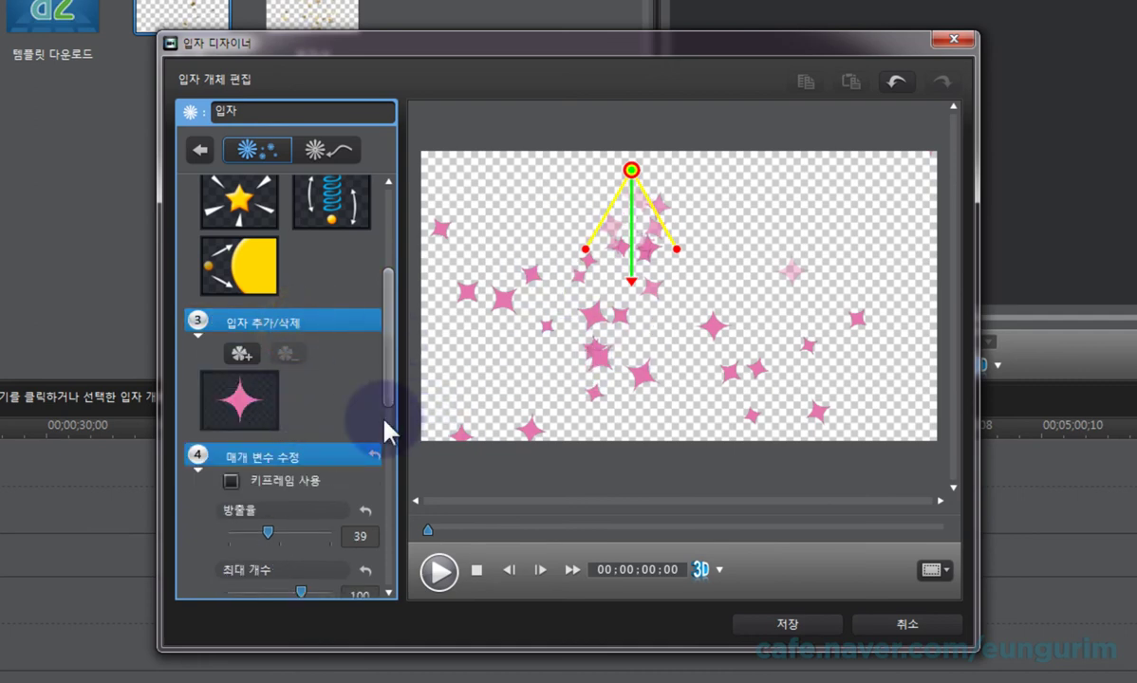
left_click(247, 353)
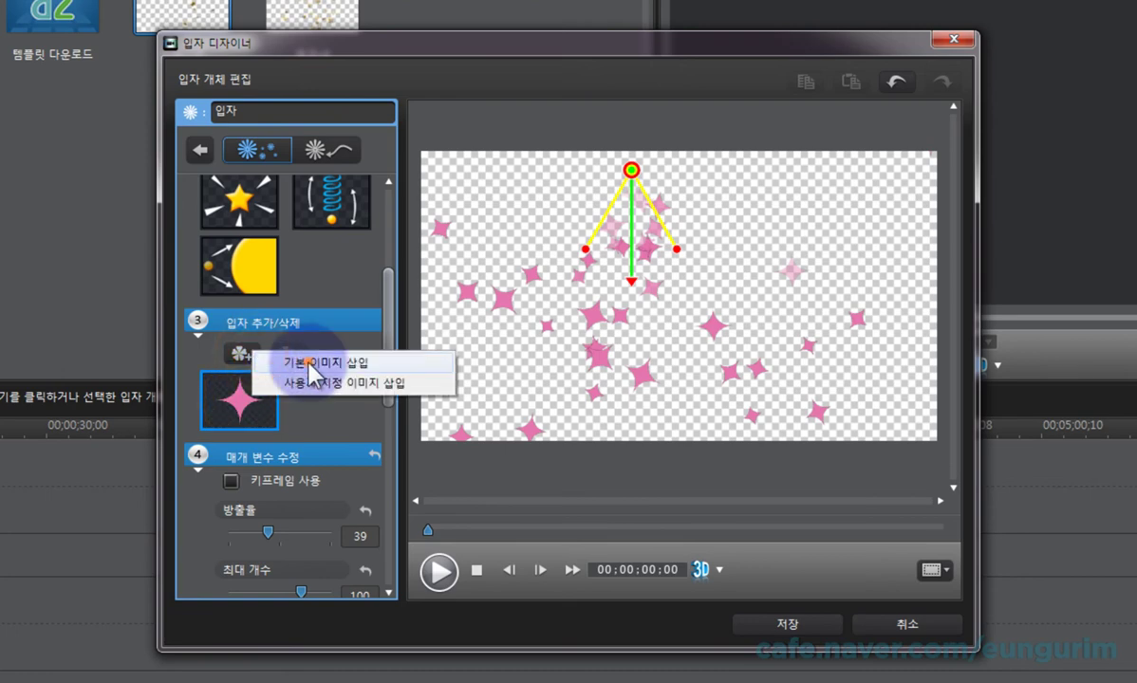
left_click(302, 362)
left_click_drag(859, 249, 856, 302)
left_click(717, 275)
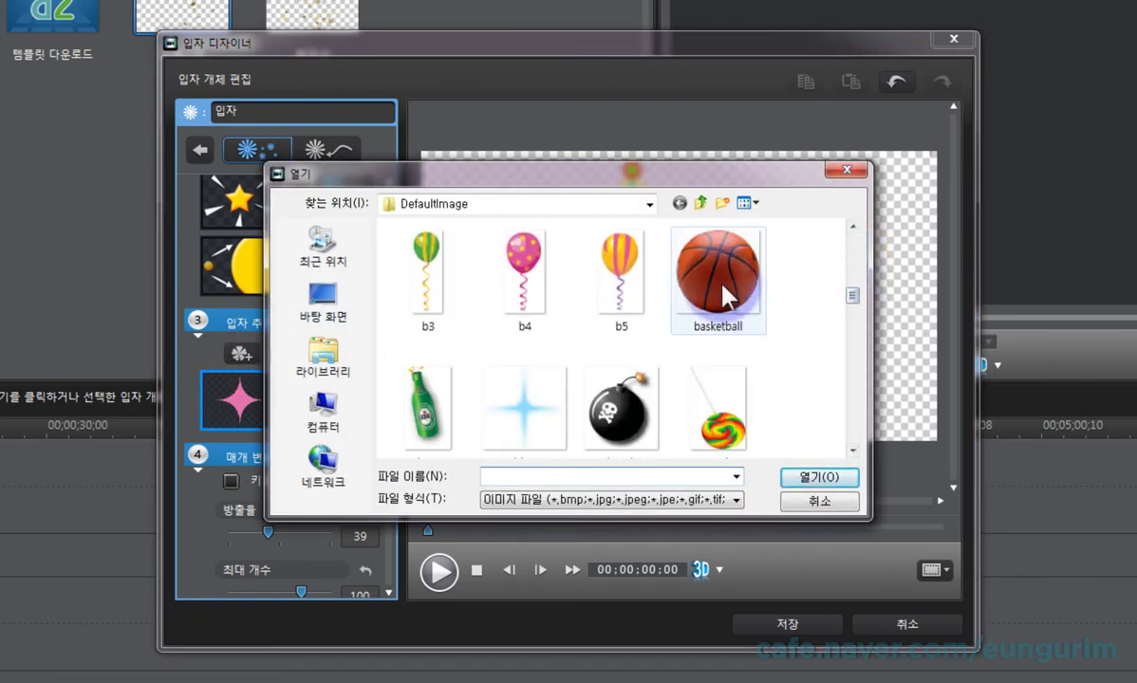
left_click(805, 476)
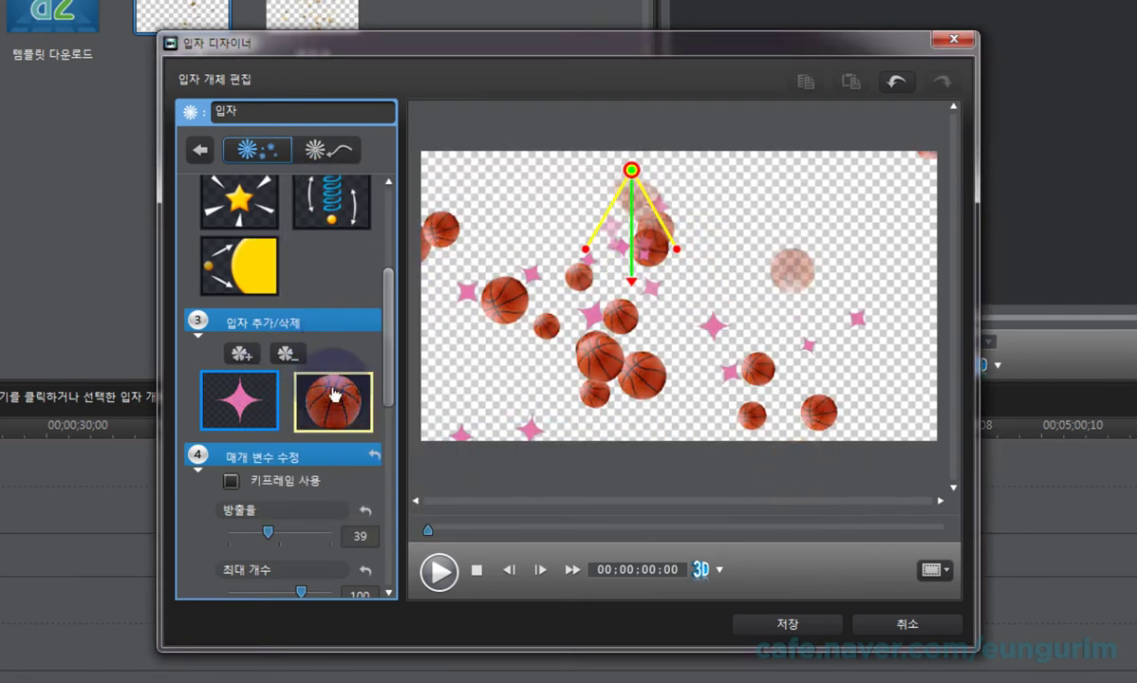
Remove the pink star particle and shift the emitter right to the frame's top centre.
left_click(242, 397)
left_click(286, 354)
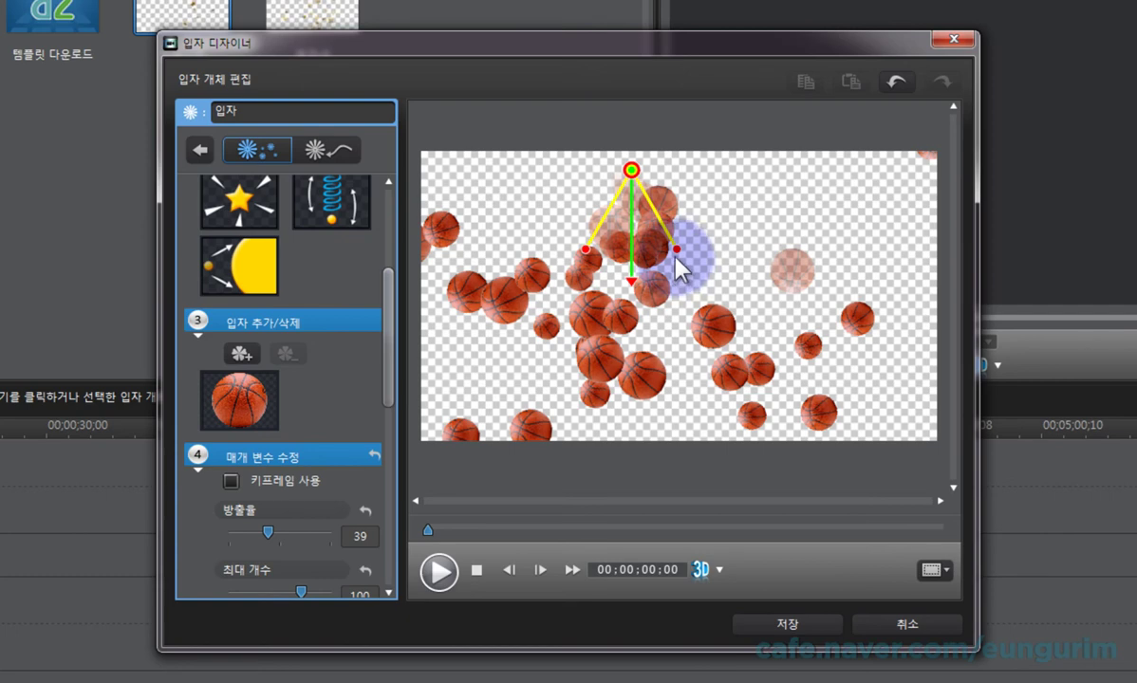
left_click_drag(631, 171, 675, 164)
Set the basketball particles' 크기 to 15 and 수명 to 73.
left_click_drag(385, 346, 391, 470)
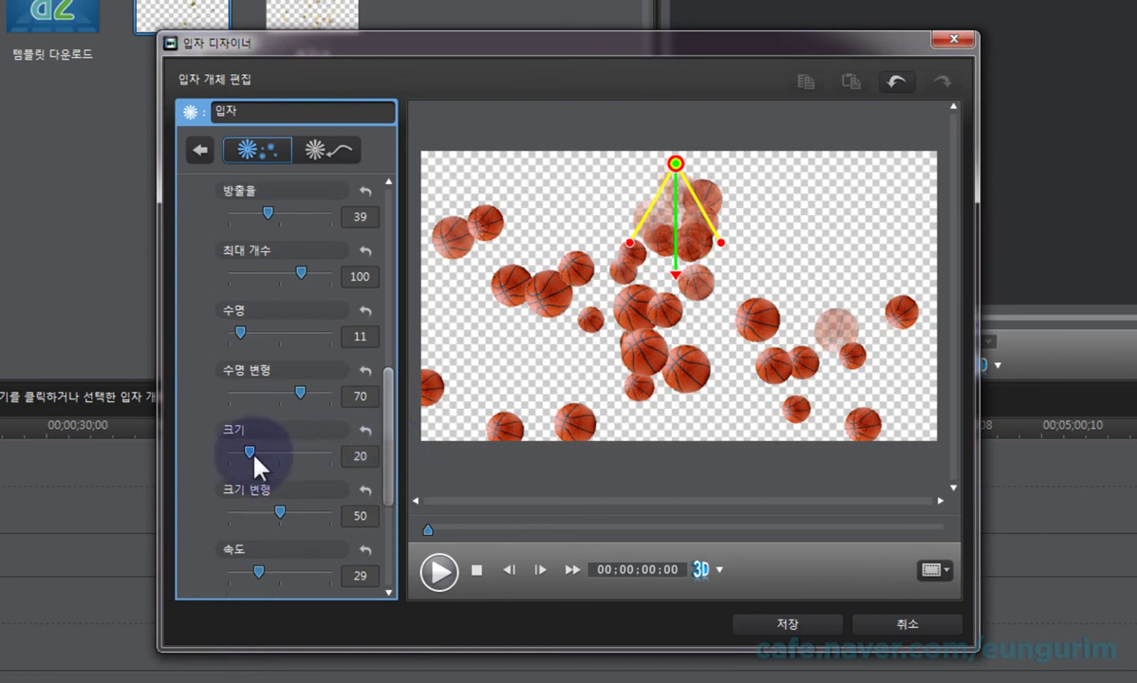
left_click_drag(250, 452, 244, 452)
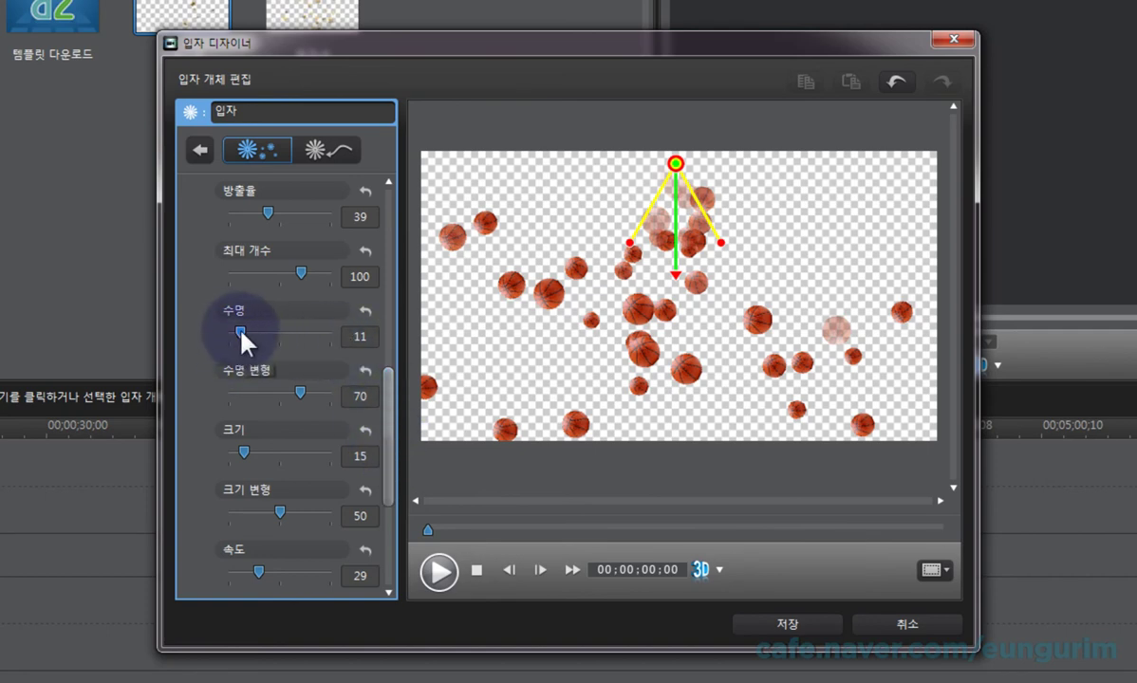
left_click_drag(244, 332, 305, 329)
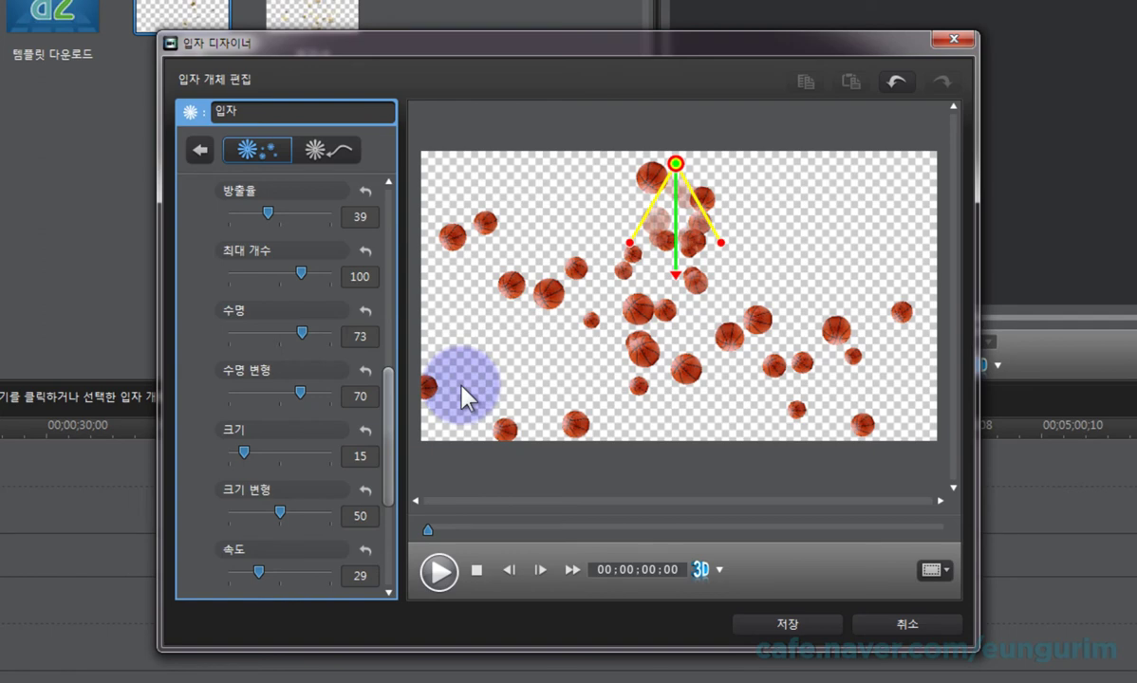
Set 무게 to 0 and preview the basketballs' motion.
scroll(382, 399, "down", 4)
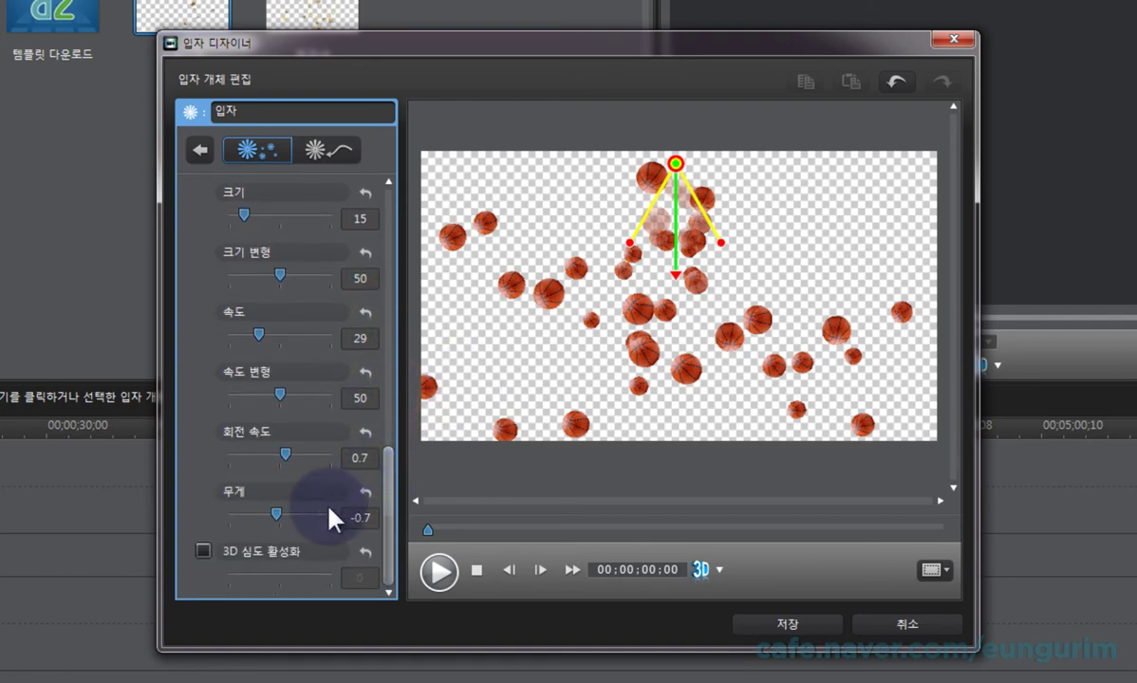
left_click(359, 517)
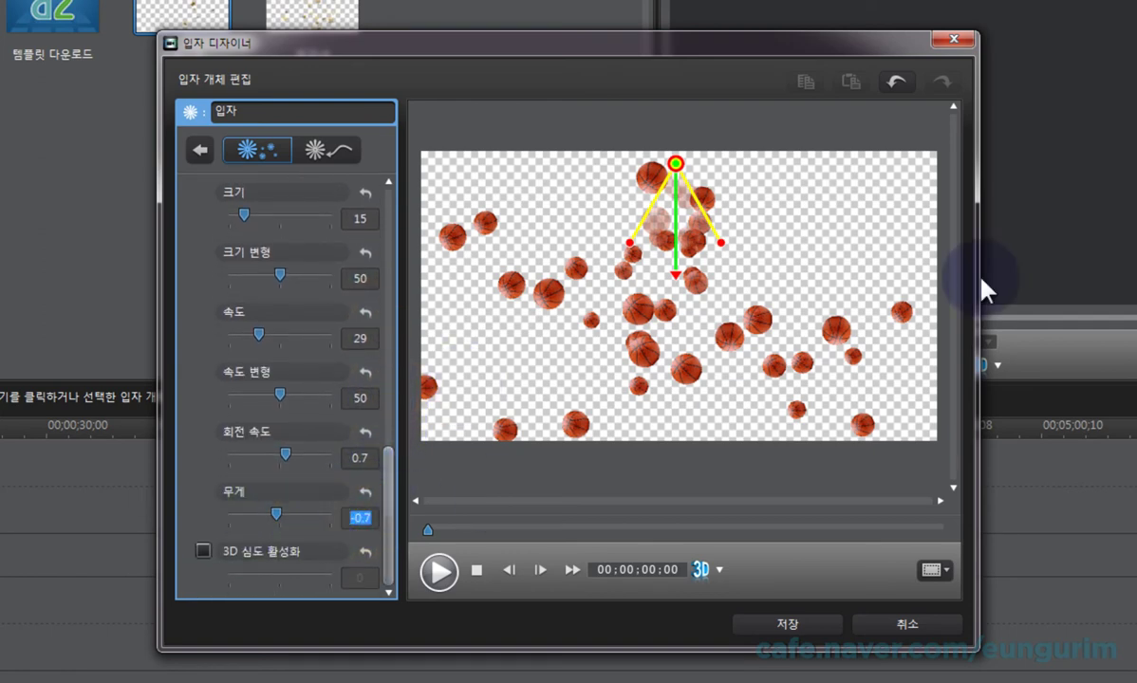
type("0")
key("Return")
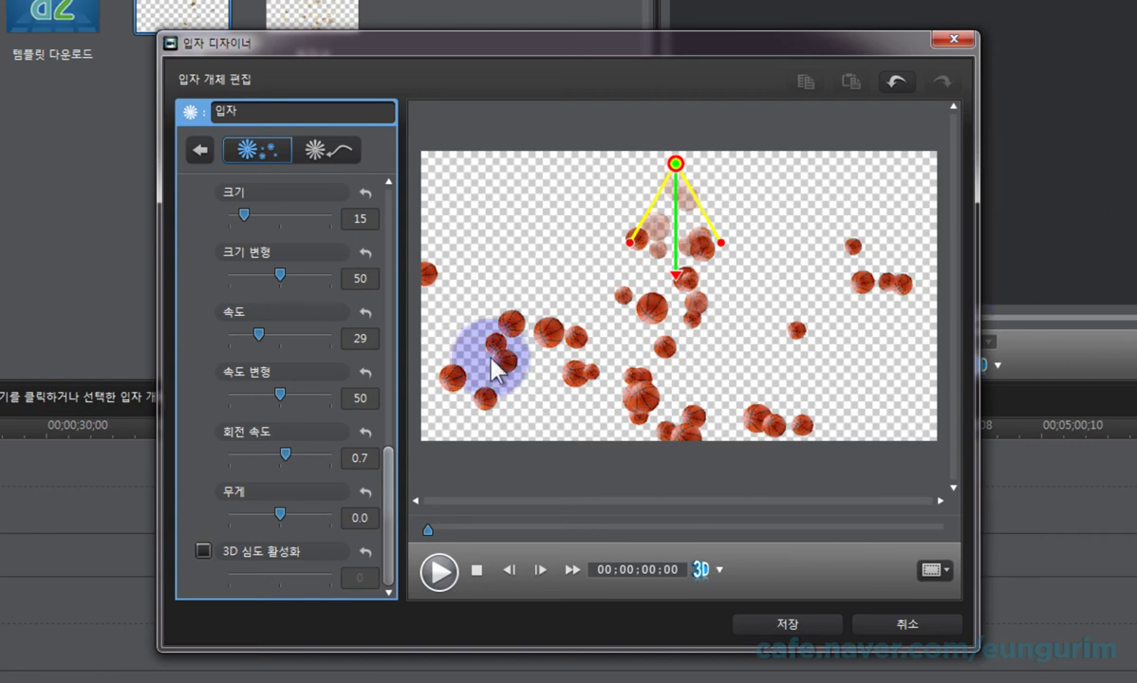
left_click(437, 572)
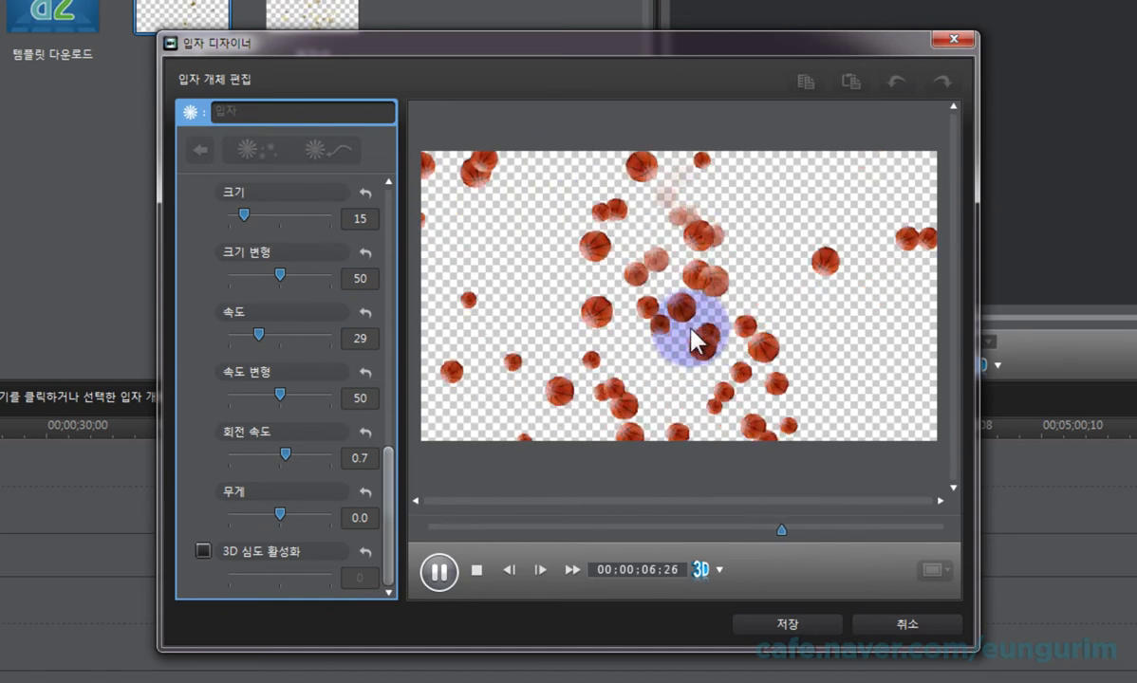
left_click(477, 570)
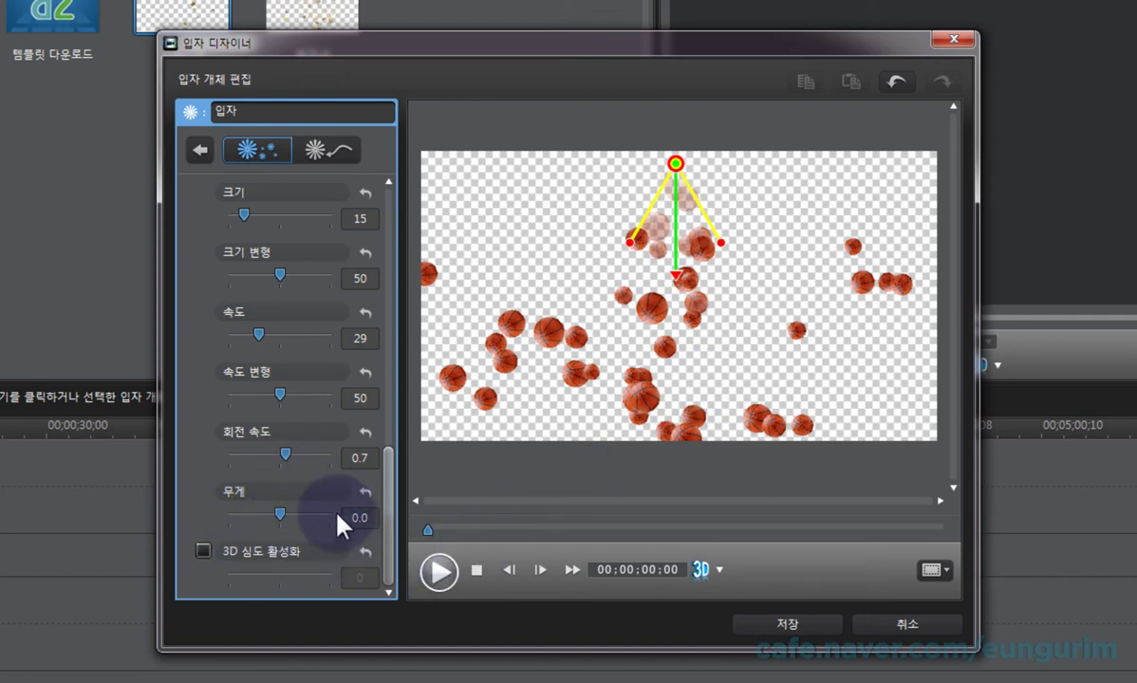
Raise 무게 to 2.2 and preview how the basketballs bounce.
left_click_drag(284, 514, 292, 517)
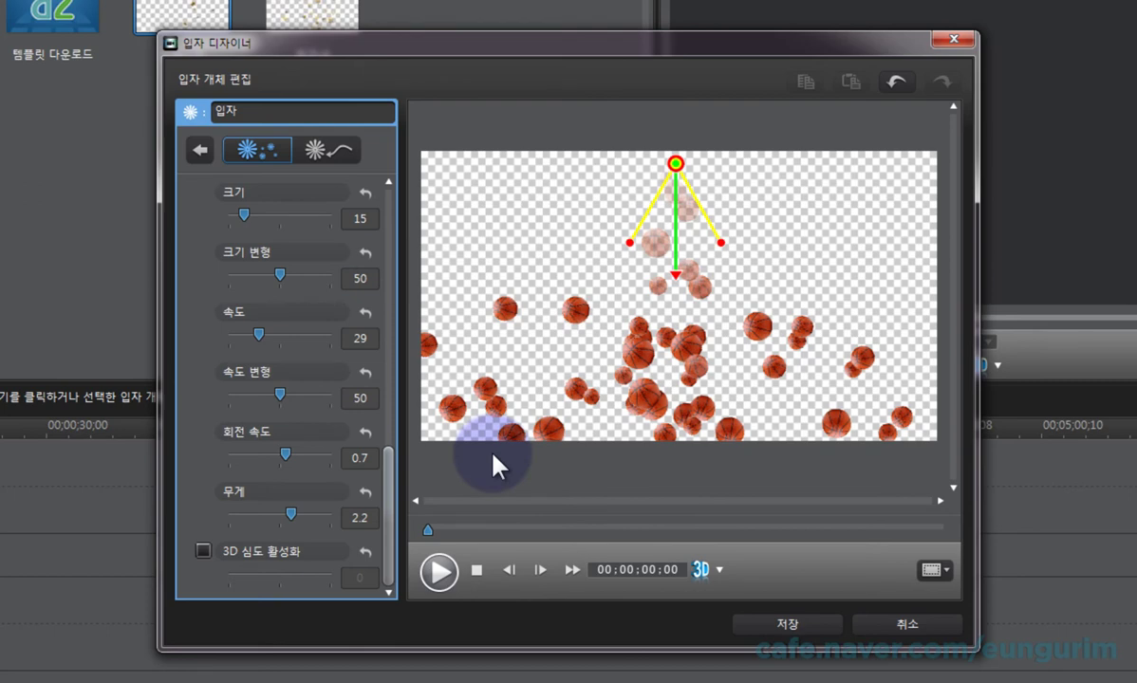
left_click(444, 572)
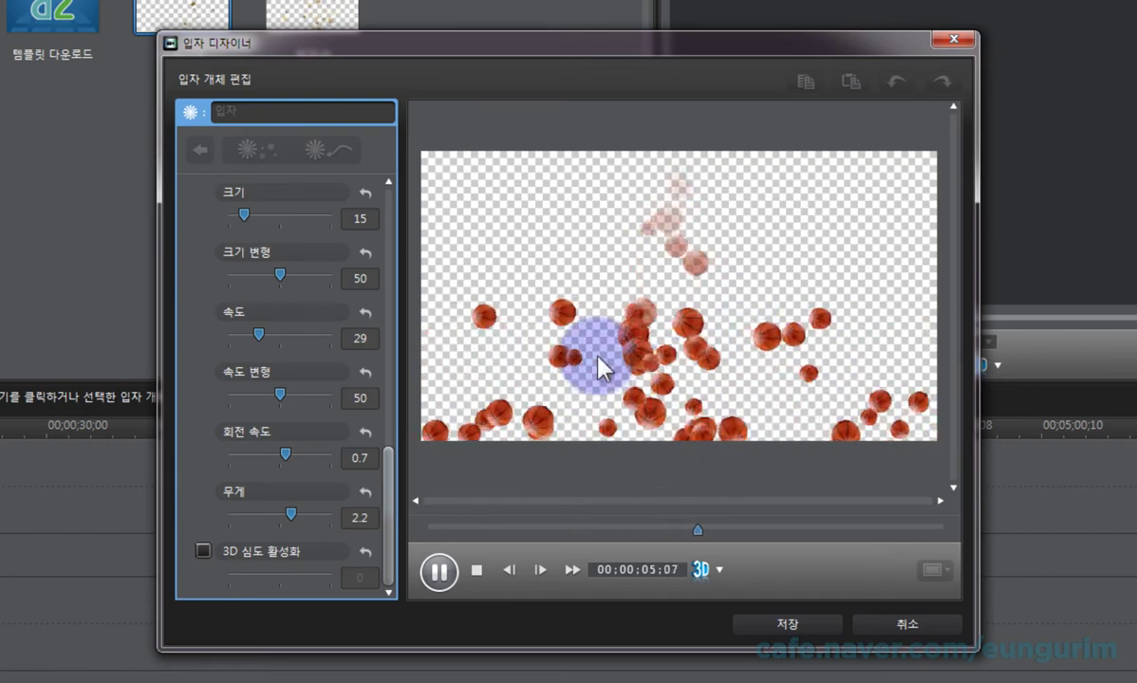
left_click(476, 569)
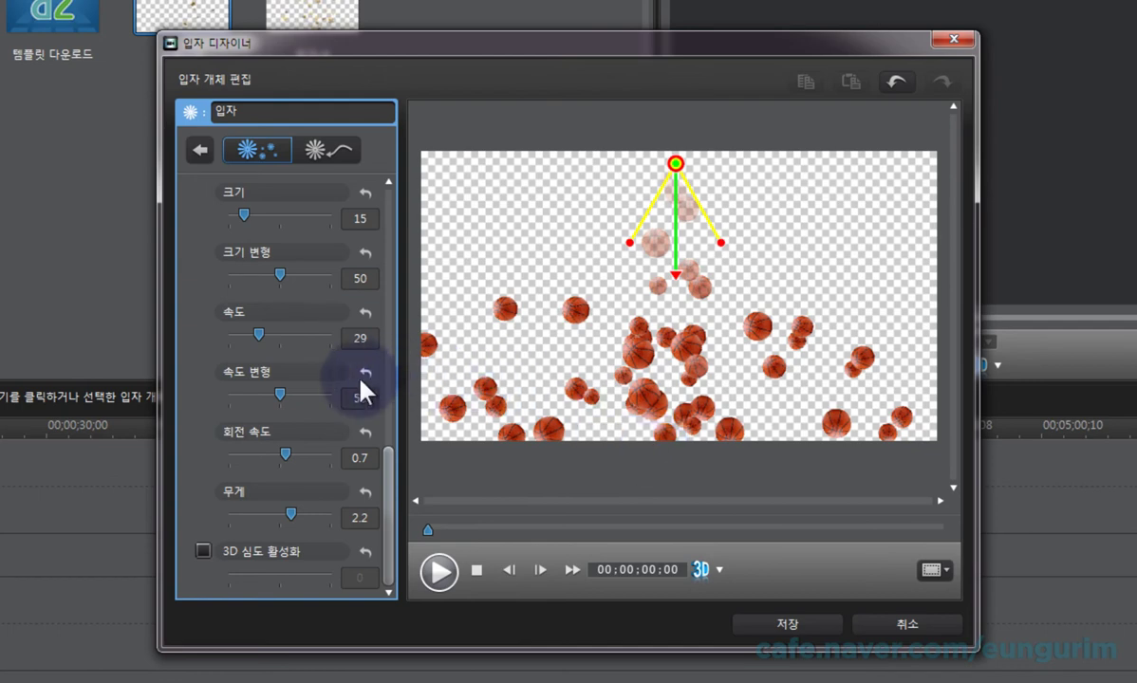
Increase 속도 to 48 and preview the faster bouncing basketballs.
left_click_drag(259, 334, 278, 335)
left_click(446, 573)
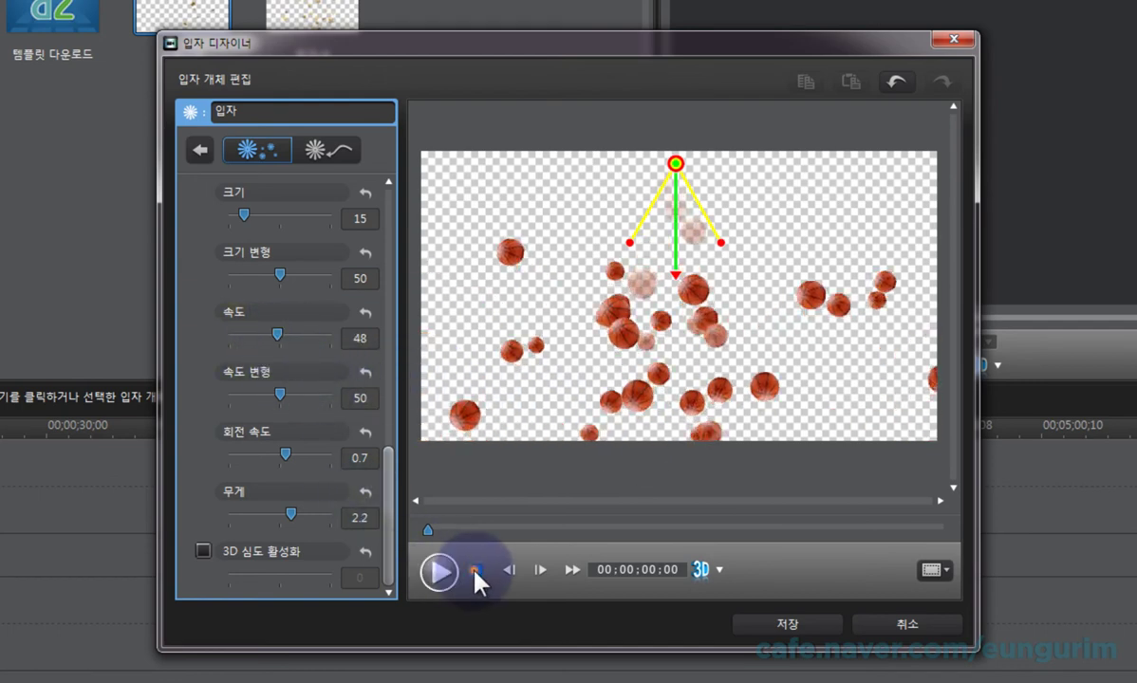
left_click(450, 577)
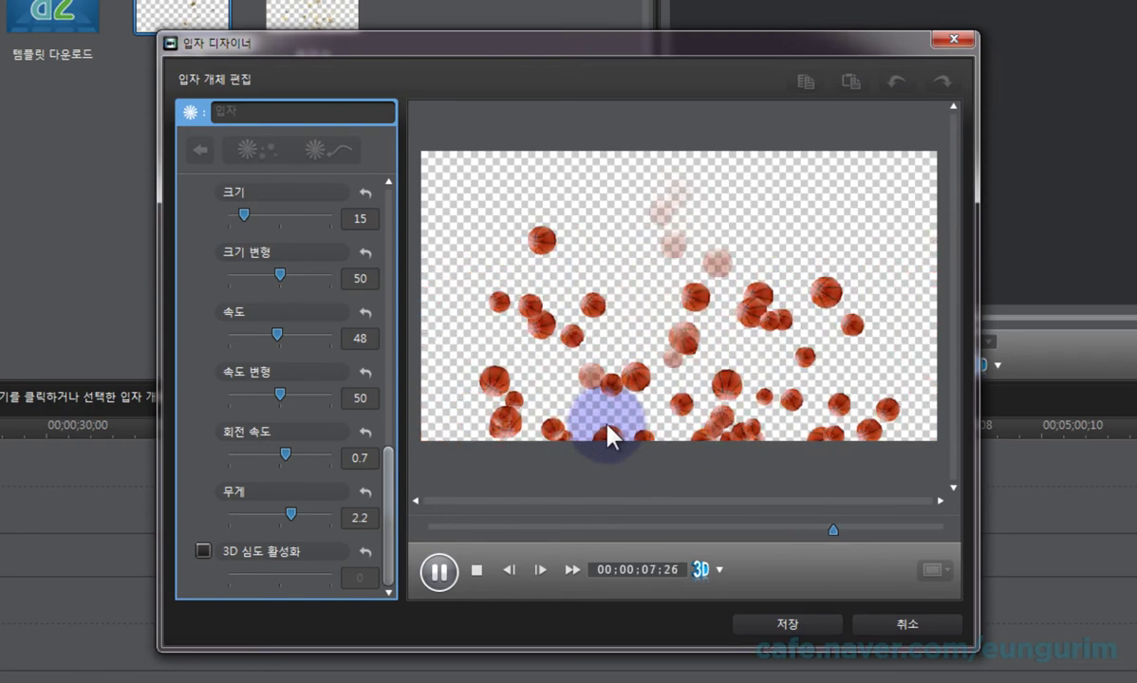
left_click(476, 569)
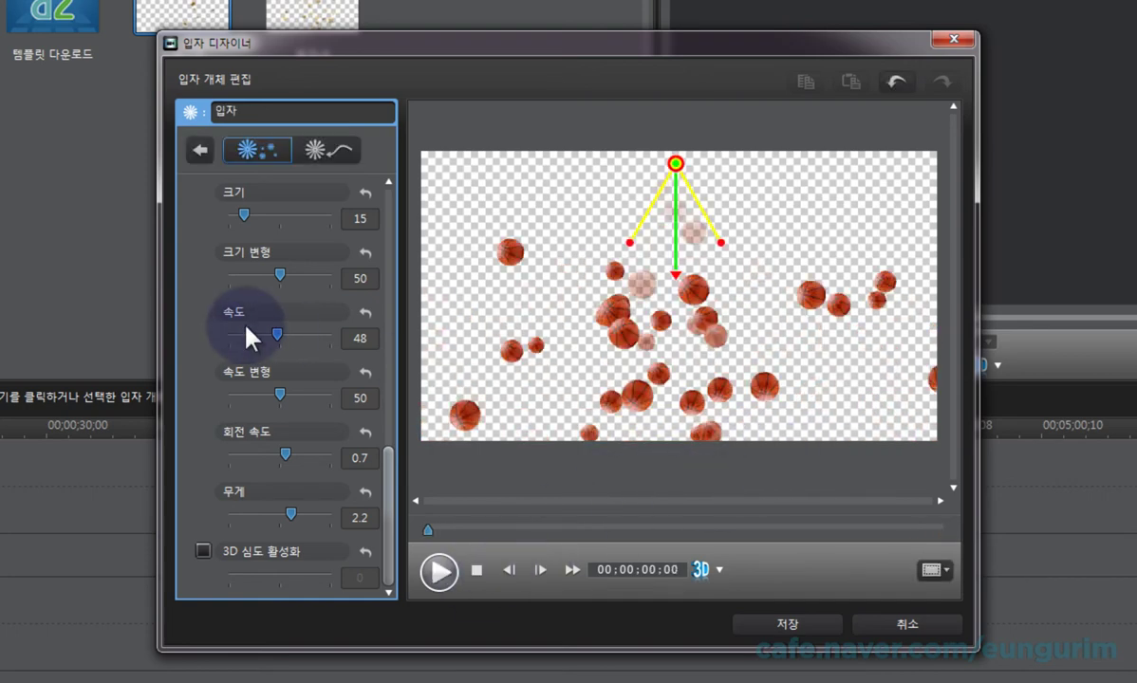
Collapse the 입자 추가/삭제, 매개 변수 수정 and 입자 스타일 선택 sections of the particle settings.
left_click_drag(389, 491, 399, 261)
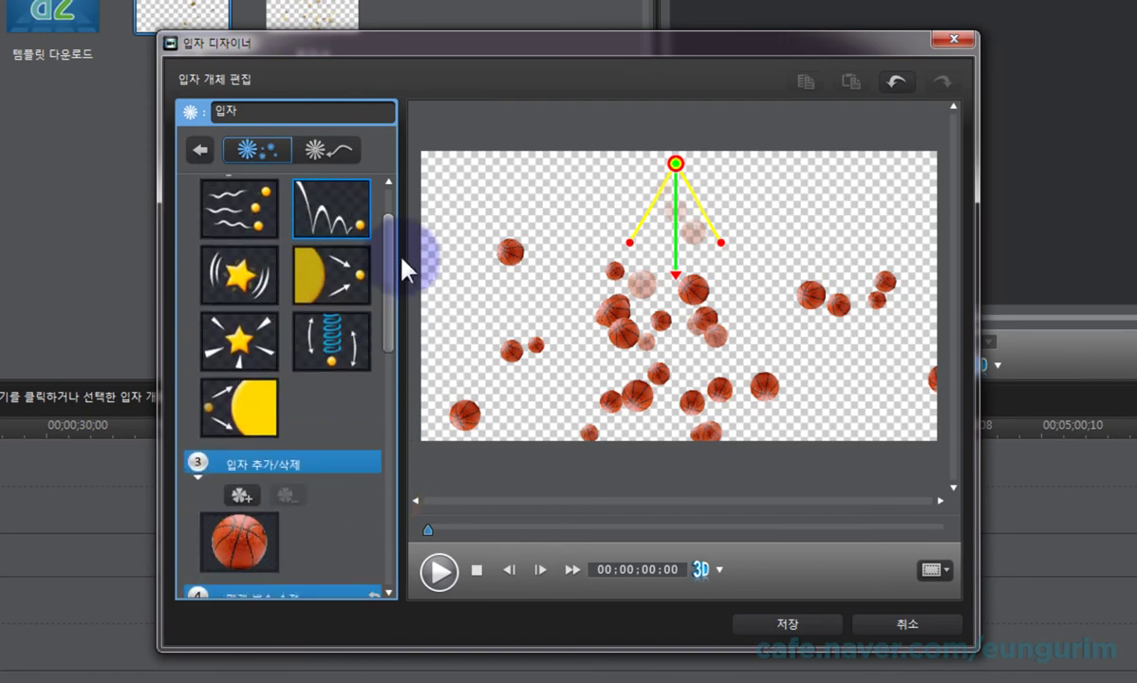
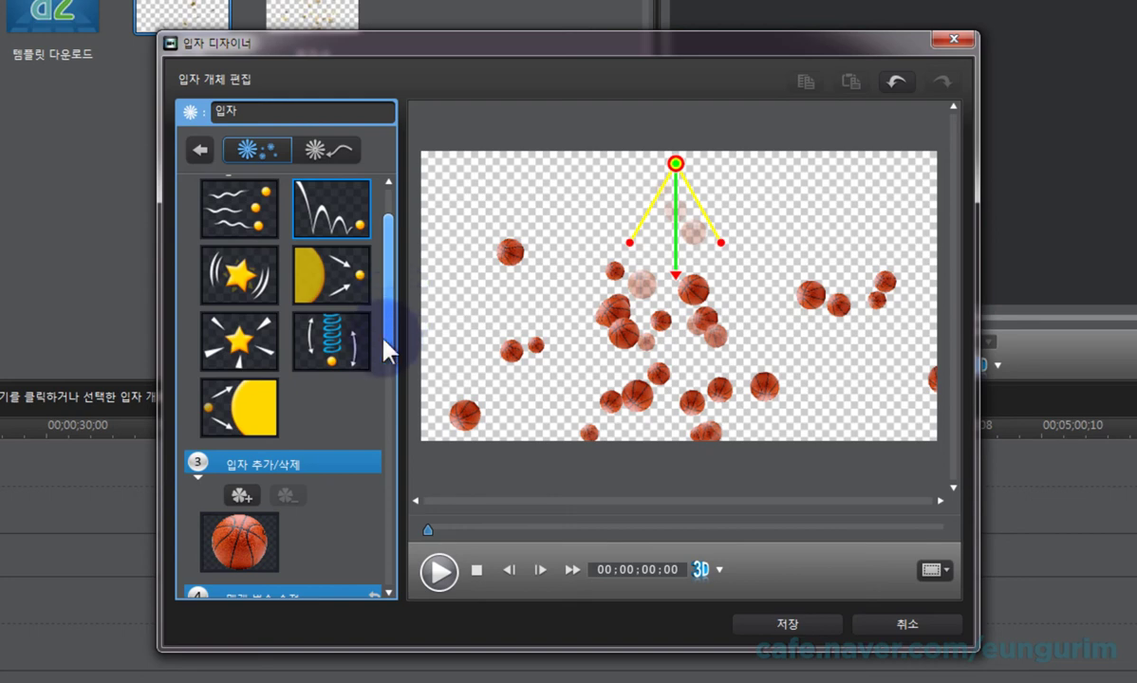
left_click(334, 465)
left_click(307, 499)
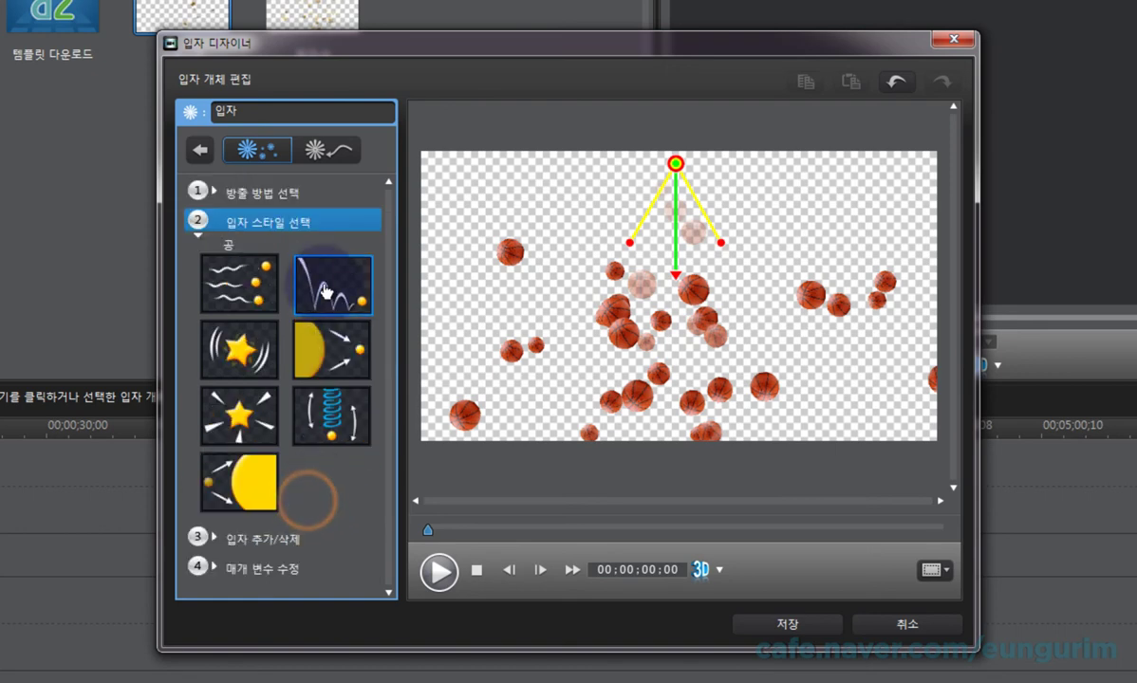
left_click(304, 224)
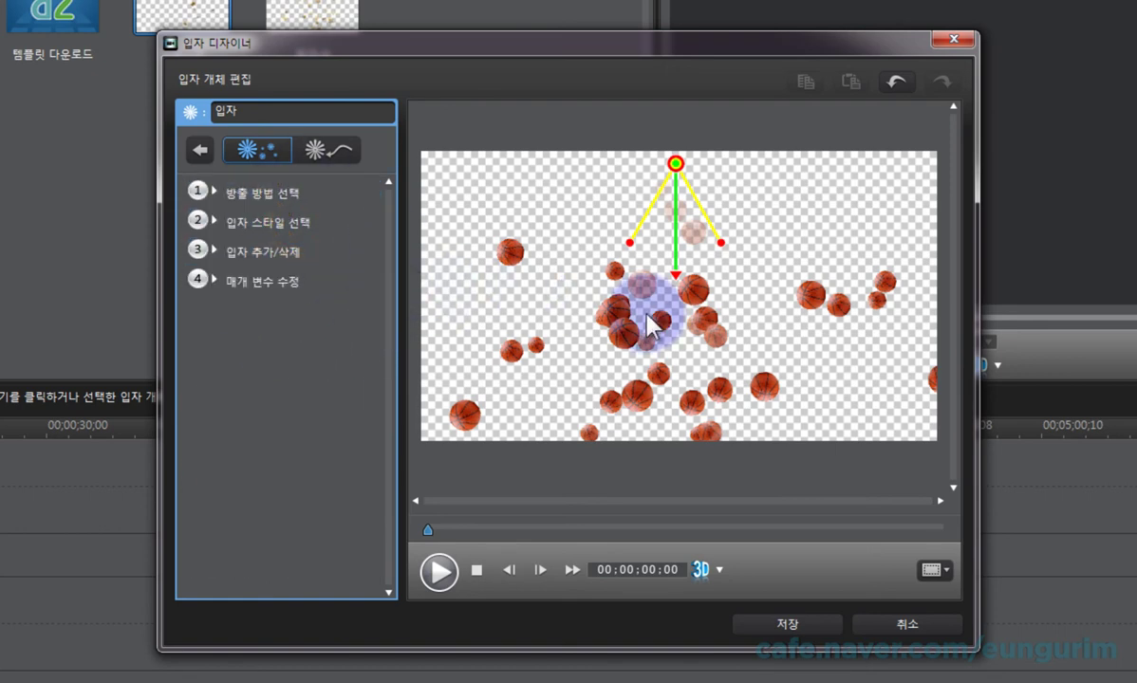
Apply the preset motion path that curves from the upper right down to the lower left to the particle emitter.
left_click(347, 159)
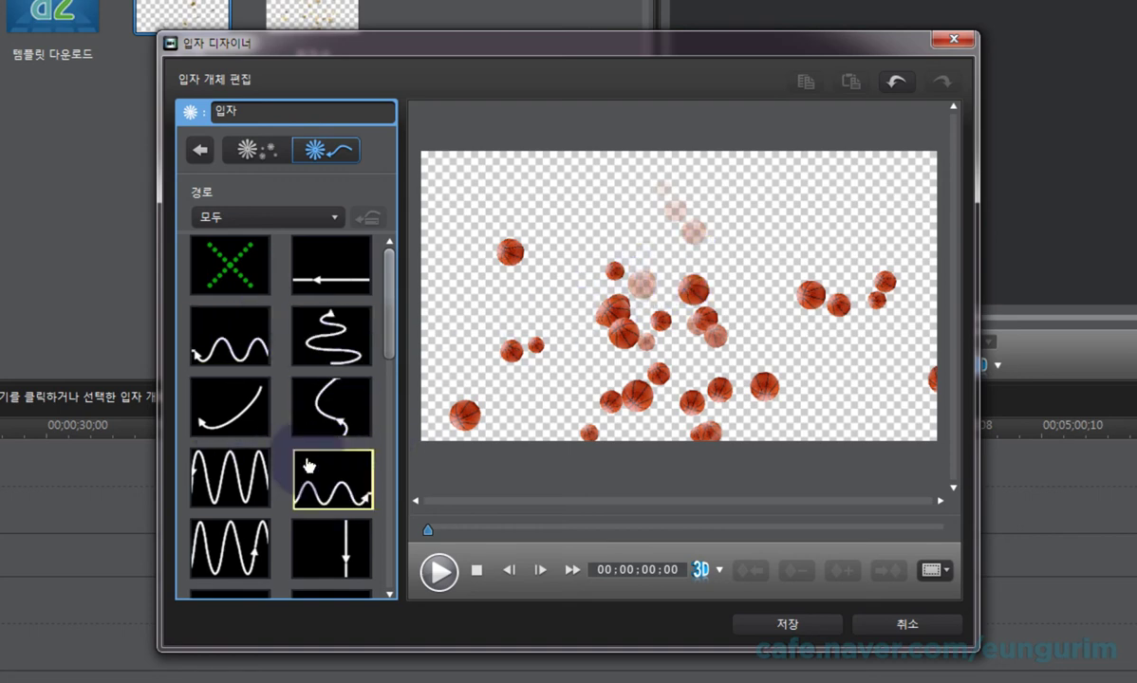
left_click_drag(306, 465, 553, 351)
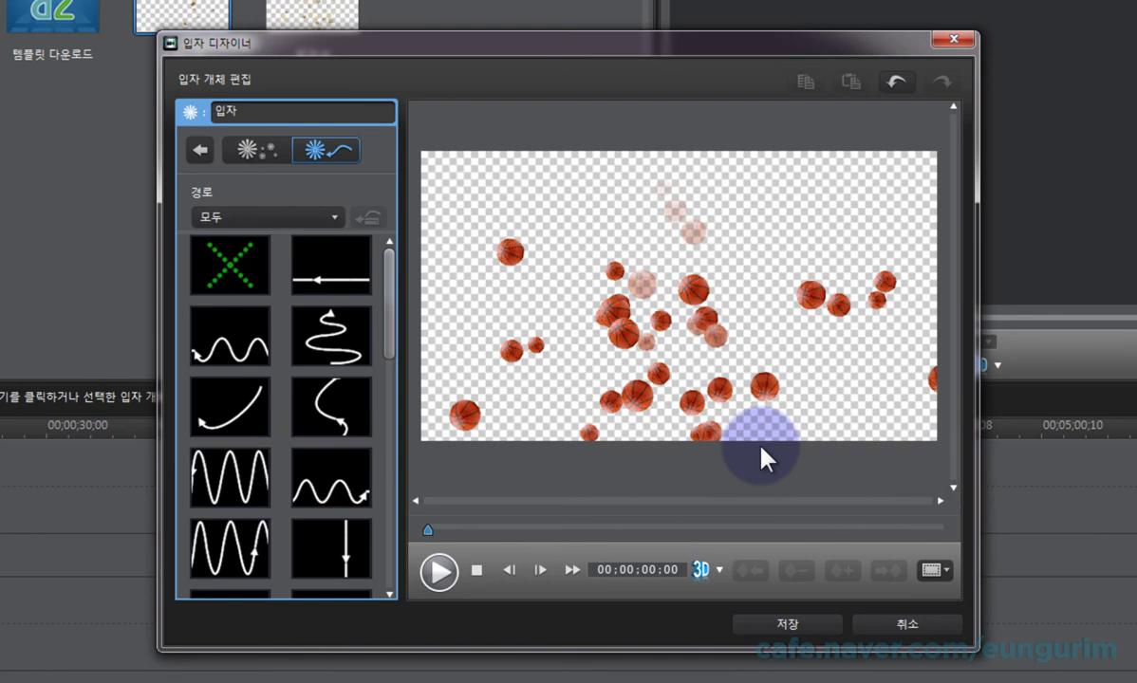
left_click(242, 270)
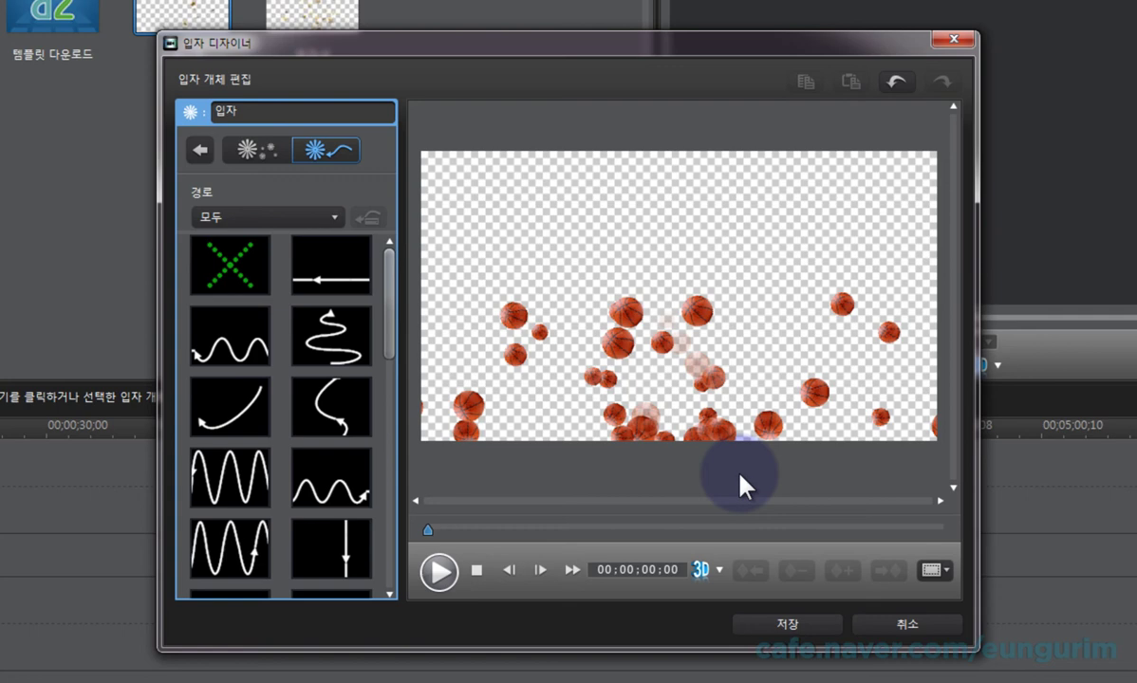
left_click(236, 420)
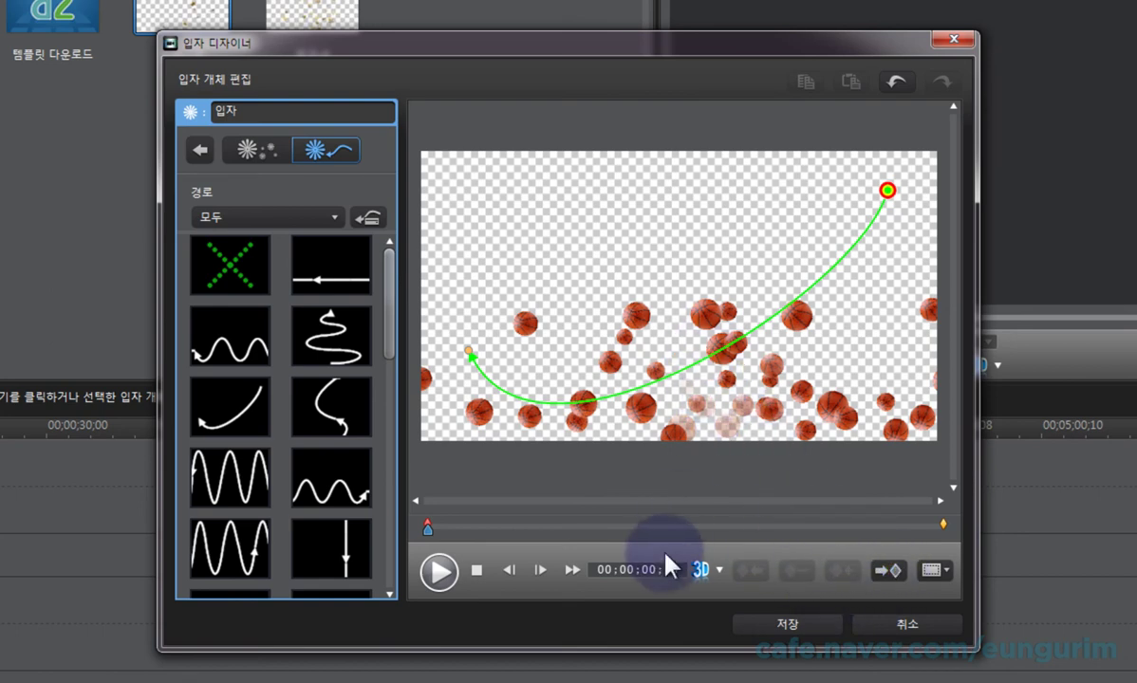
Add a path keyframe at 00;00;04;27 and remove it again.
left_click(679, 527)
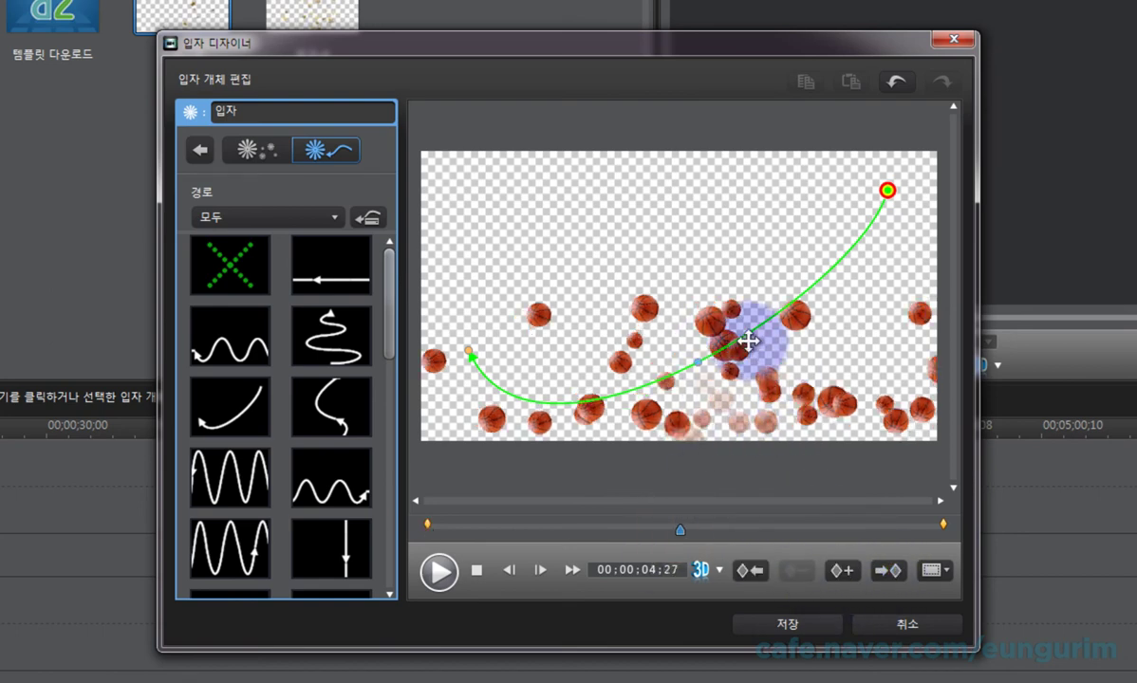
left_click_drag(742, 338, 716, 326)
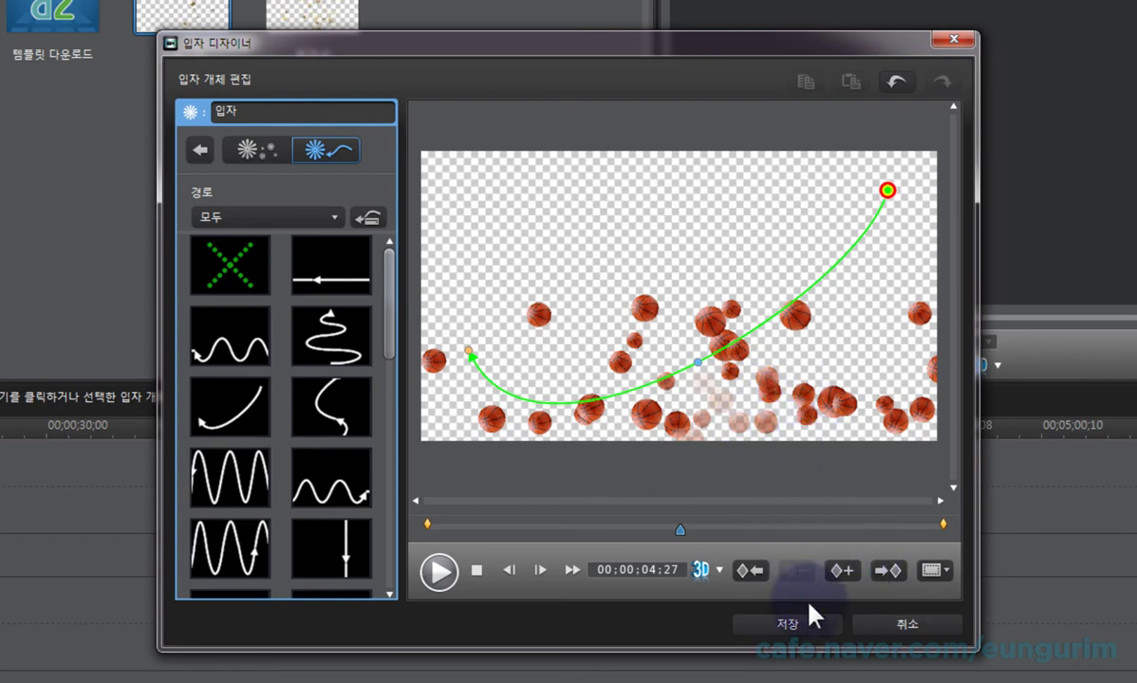
left_click(841, 570)
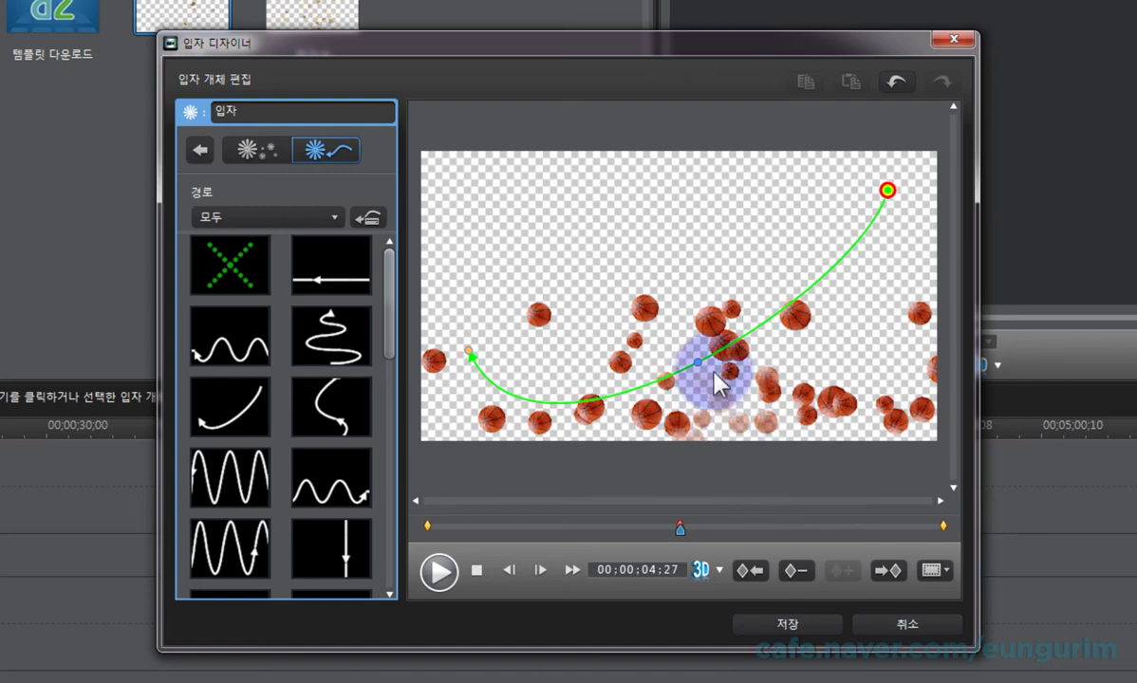
left_click(788, 570)
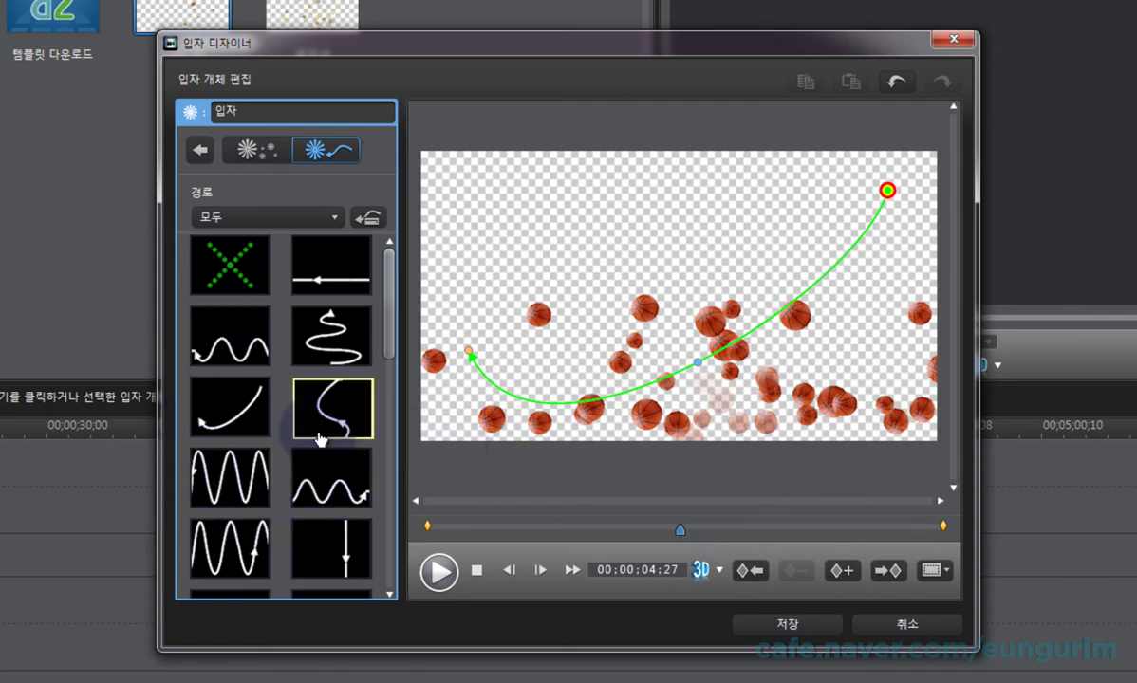
left_click(889, 191)
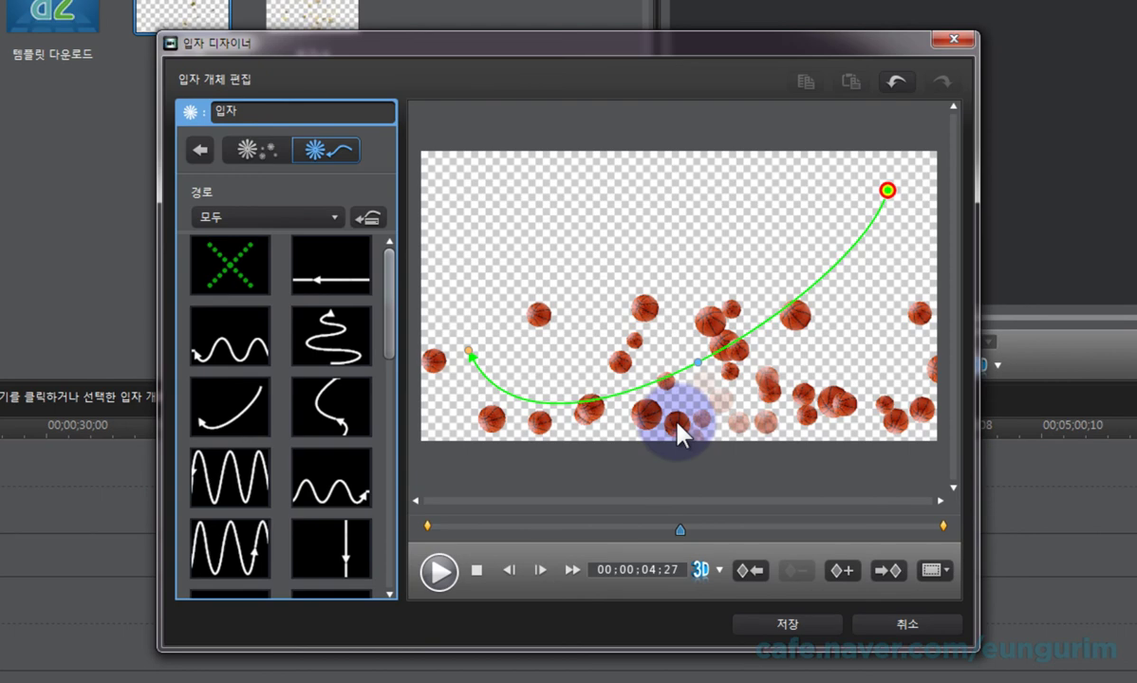
Preview the basketball animation along the curved motion path from the start and stop playback.
left_click(477, 571)
left_click(439, 570)
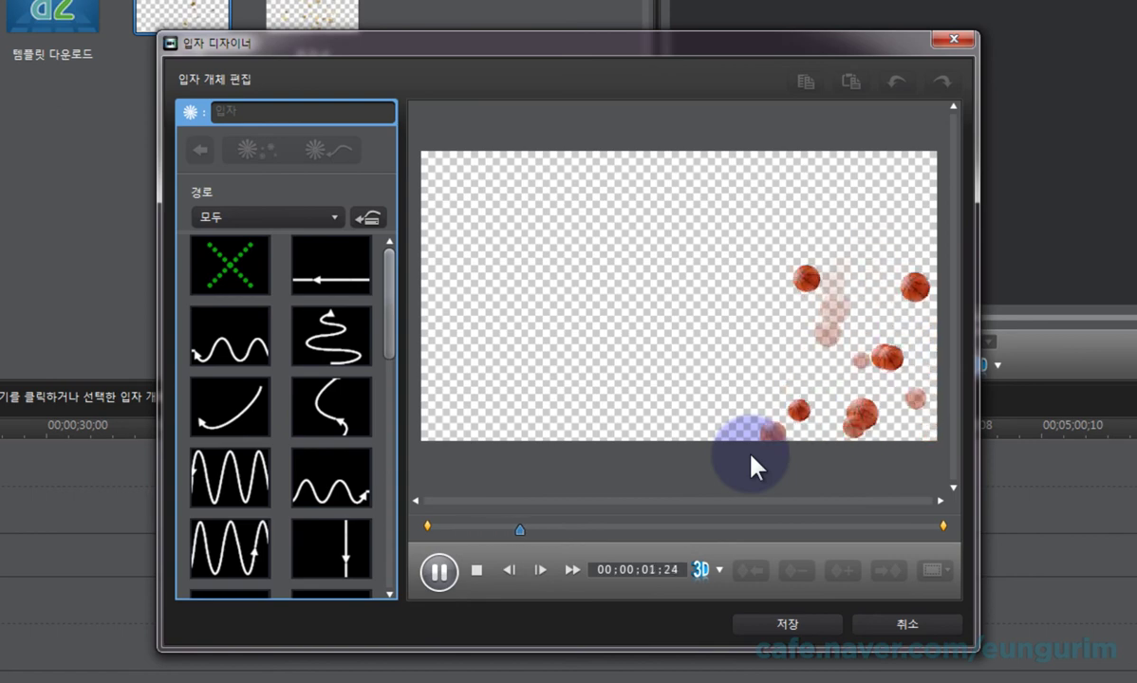
mouse_move(750, 465)
left_mouse_down()
mouse_move(832, 293)
mouse_move(754, 332)
mouse_move(716, 330)
mouse_move(622, 380)
mouse_move(574, 382)
mouse_move(468, 353)
left_mouse_up()
left_click(476, 570)
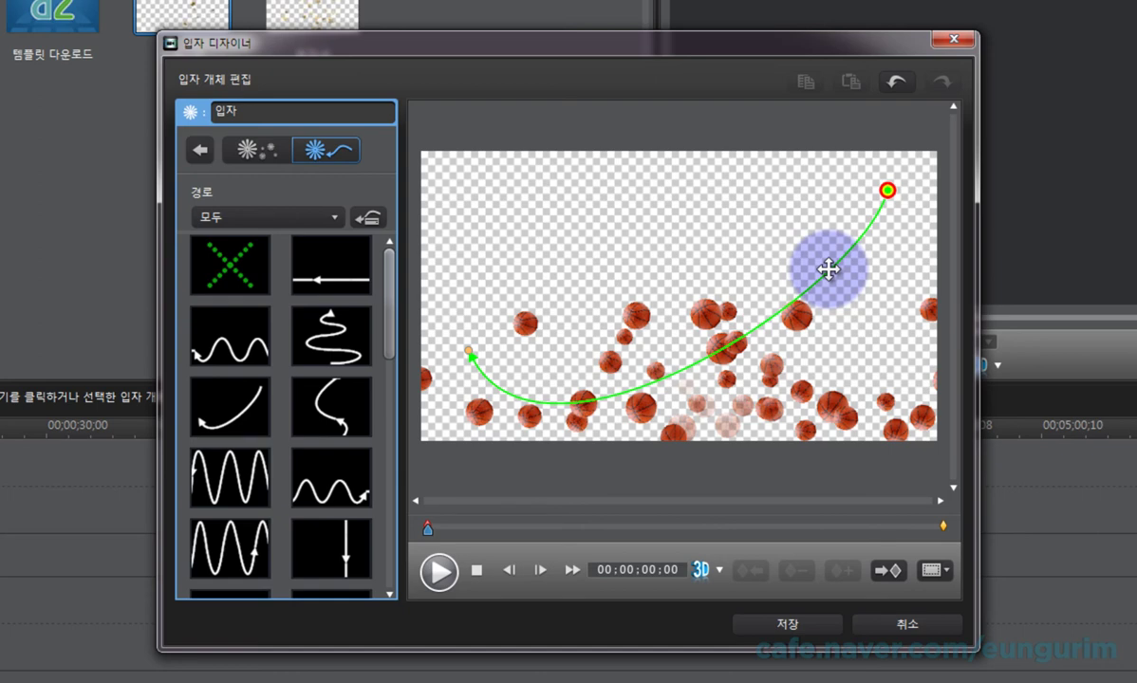
Add path keyframes at 00;00;02;05 and 00;00;06;17 to the curved motion path.
left_click(539, 527)
left_click(840, 570)
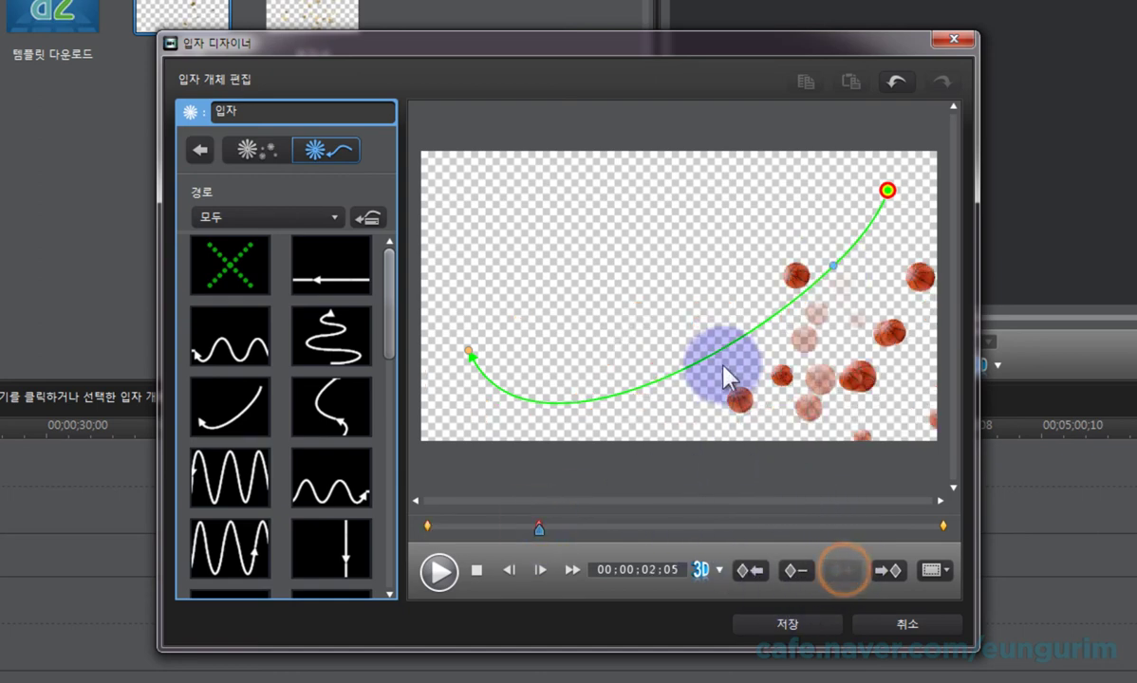
left_click(765, 527)
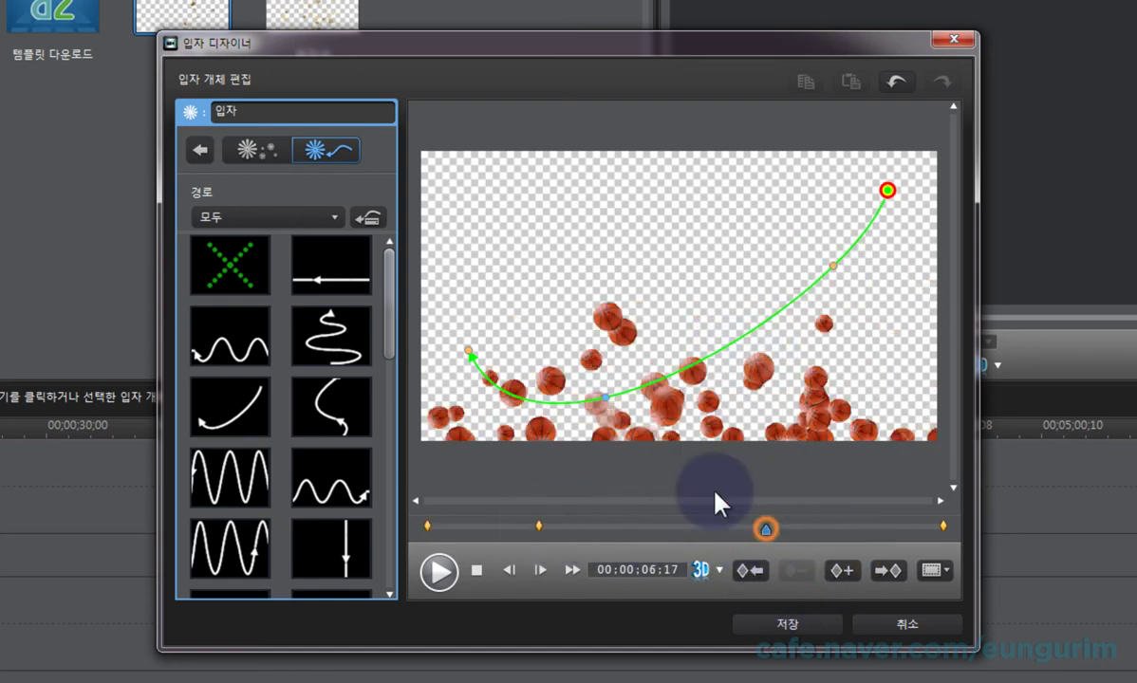
left_click(840, 570)
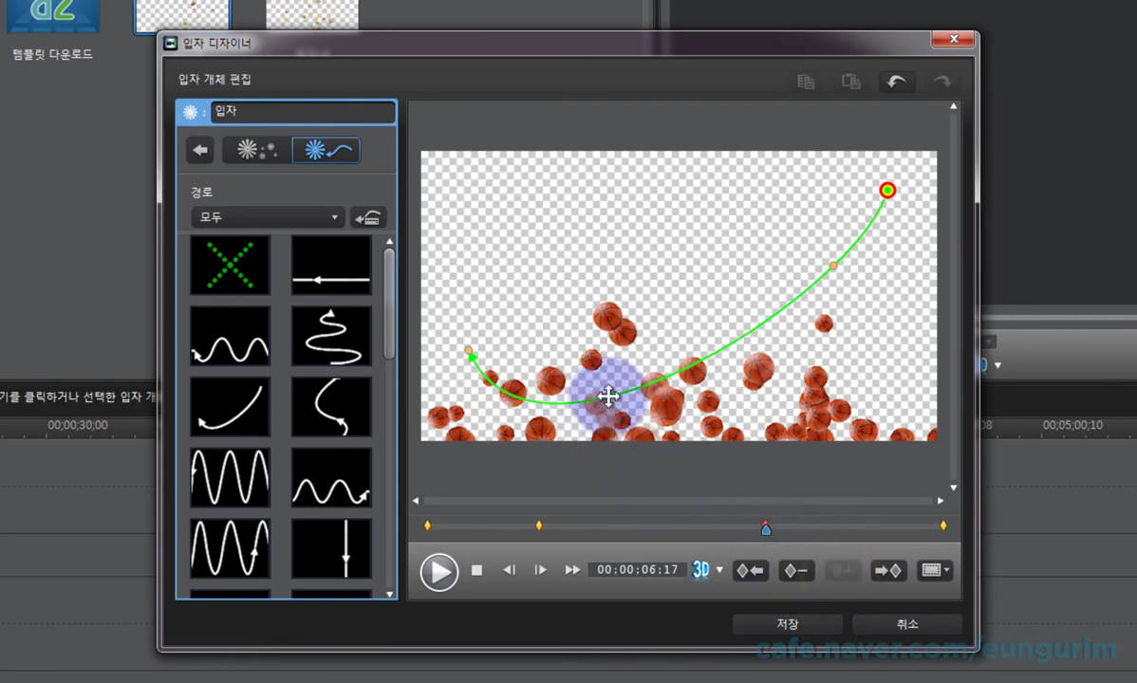
Reshape the motion path into a wave by lowering its first intermediate keyframe point and raising the second one.
left_click_drag(607, 398, 581, 304)
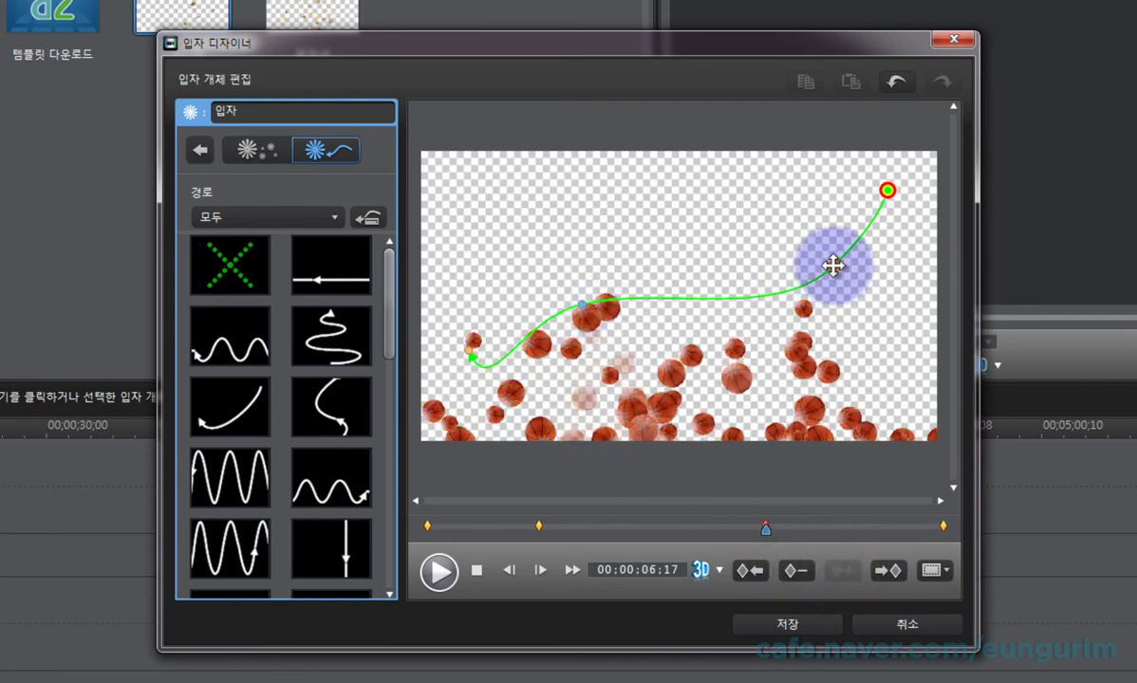
left_click_drag(833, 265, 787, 328)
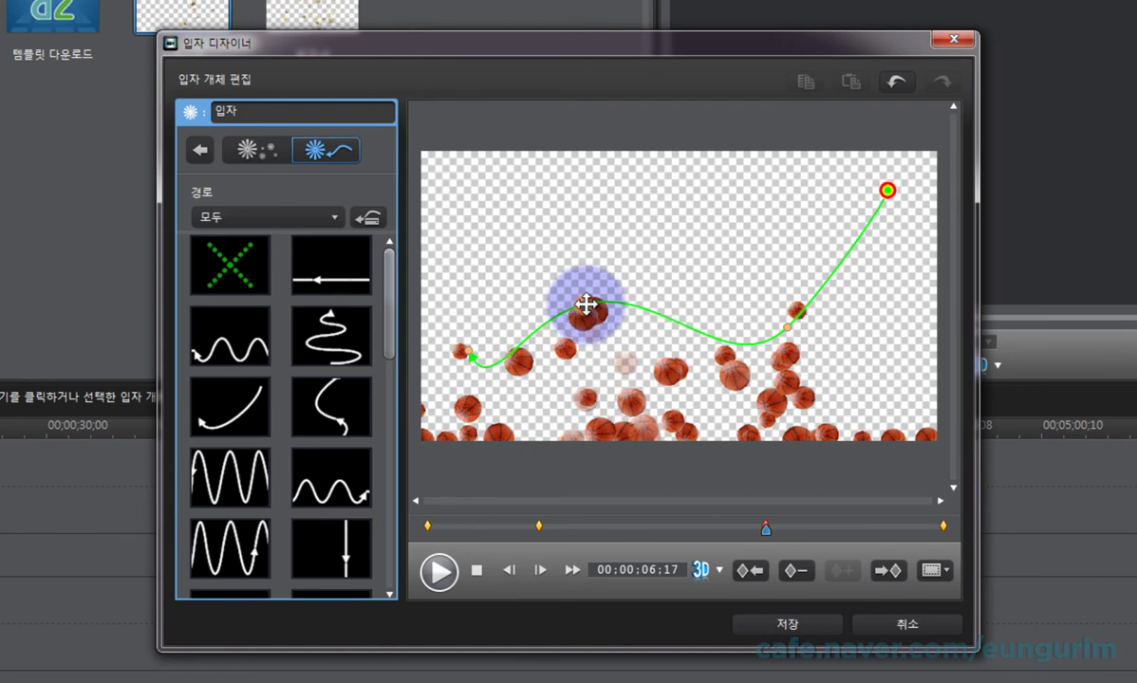
left_click_drag(585, 306, 634, 262)
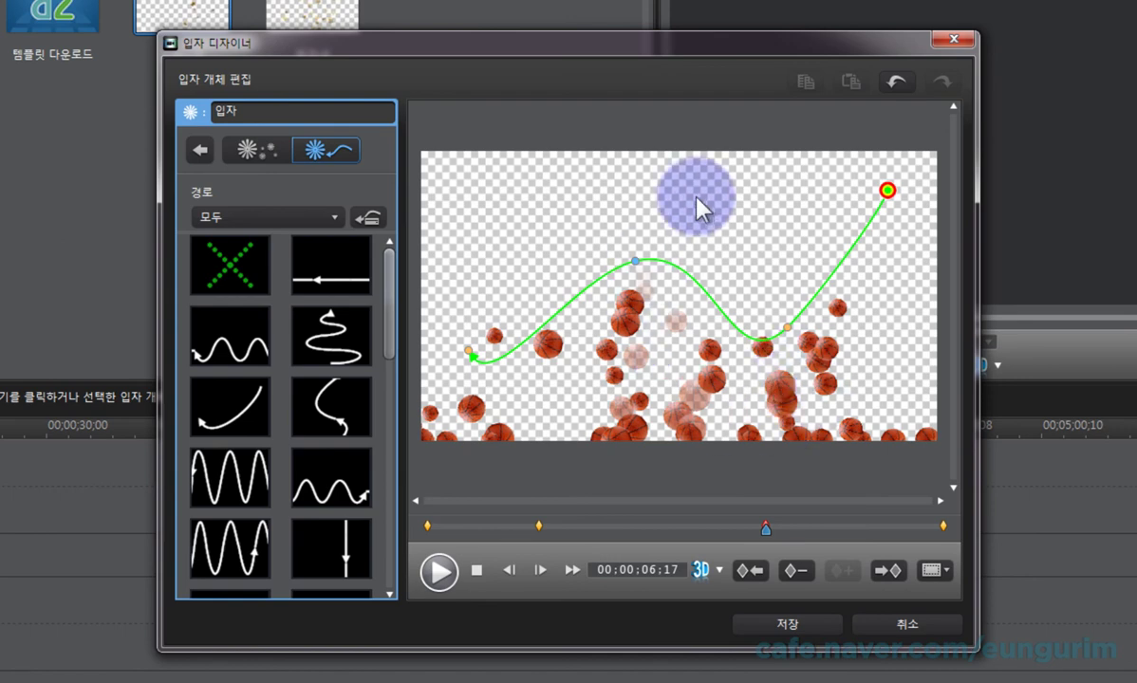
Remove the reshaped motion path from the emitter without saving the path changes.
left_click(230, 262)
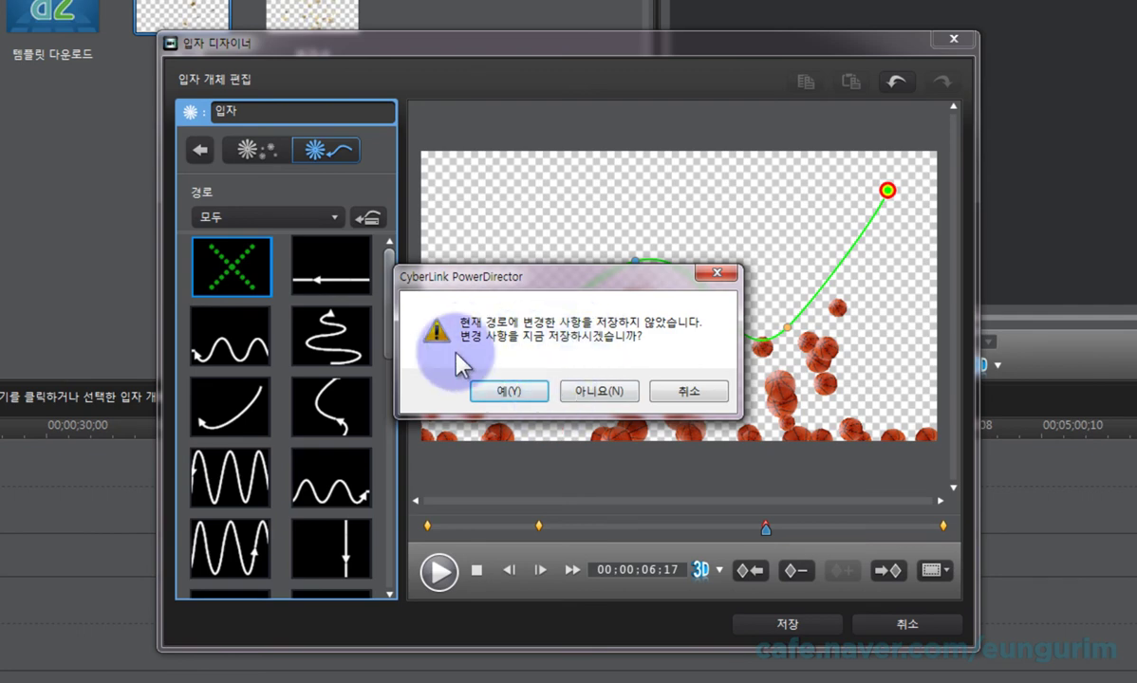
left_click(603, 390)
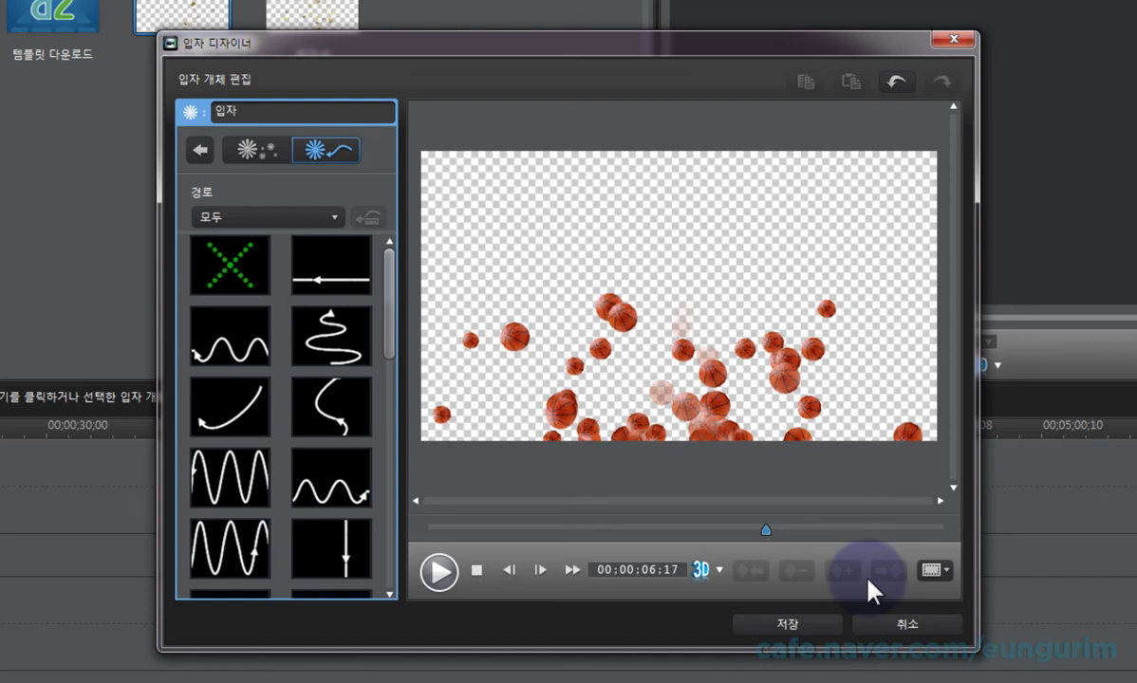
left_click(248, 273)
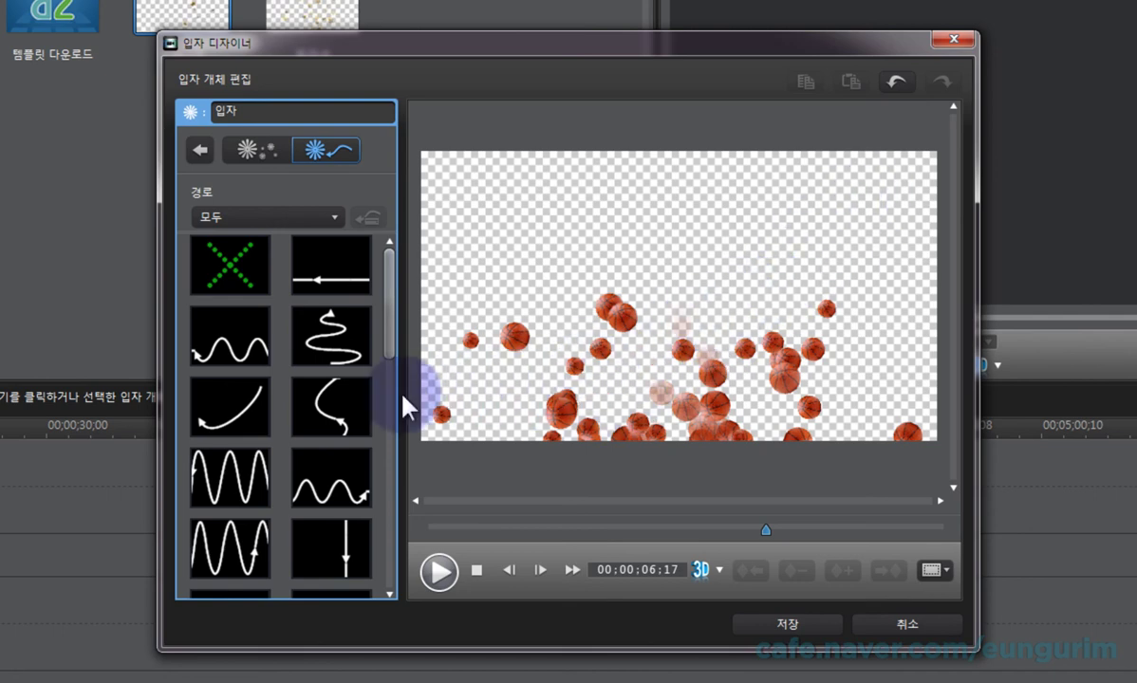
Reapply the preset path curving from the upper right to the lower left and raise its middle to flatten the curve.
left_click(238, 422)
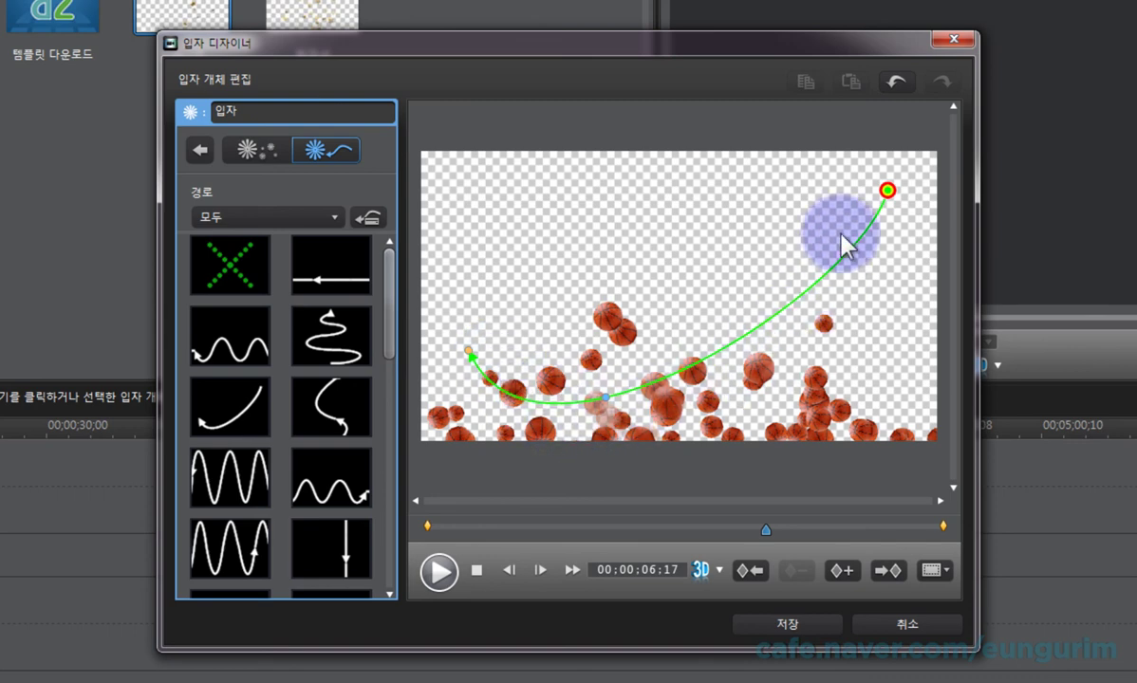
left_click_drag(686, 368, 719, 299)
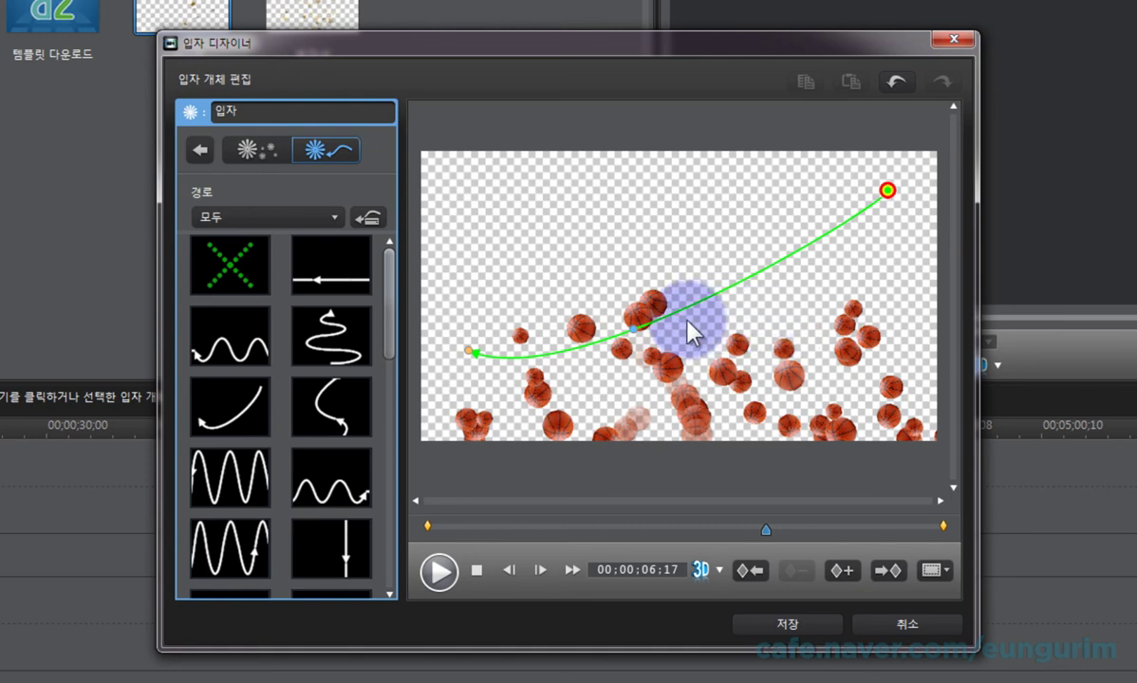
mouse_move(680, 313)
left_mouse_down()
mouse_move(662, 287)
mouse_move(713, 340)
mouse_move(584, 325)
mouse_move(626, 287)
mouse_move(619, 315)
mouse_move(650, 380)
mouse_move(658, 302)
left_mouse_up()
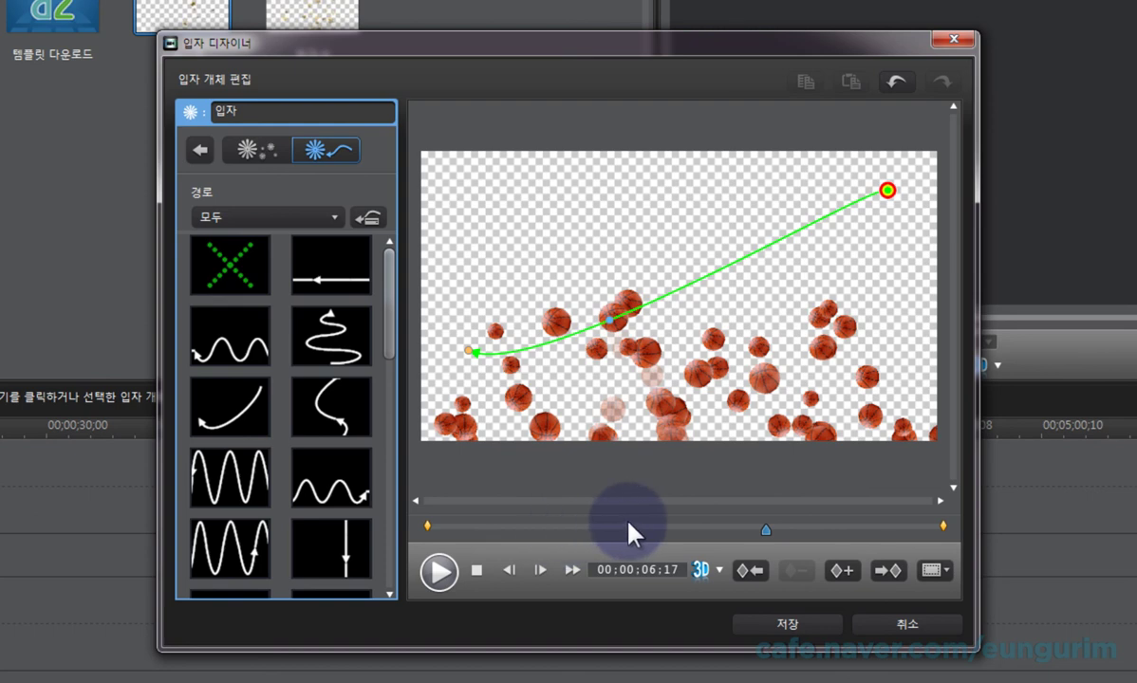
Add a path keyframe at 00;00;06;17 and adjust the curve between it and the path's lower-left end.
left_click(840, 570)
mouse_move(662, 279)
left_mouse_down()
mouse_move(589, 350)
mouse_move(553, 332)
mouse_move(604, 381)
mouse_move(585, 366)
mouse_move(616, 319)
left_mouse_up()
left_click_drag(465, 372, 596, 341)
Discard the modified path without saving it and apply the preset straight horizontal path running leftward.
left_click(231, 266)
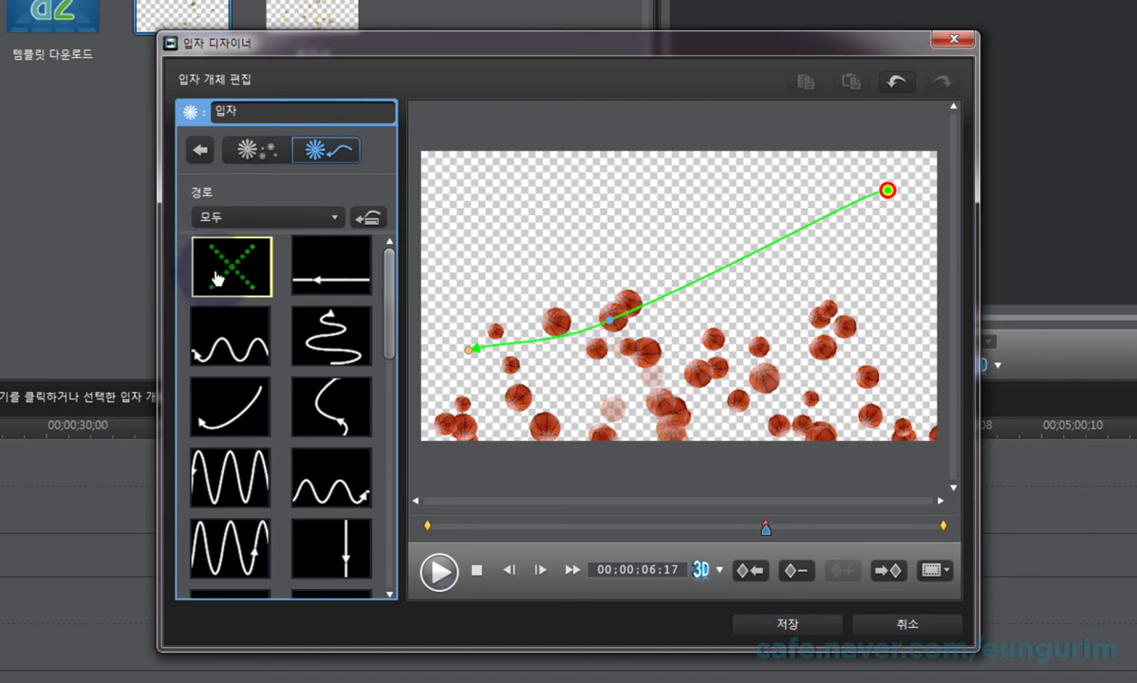
left_click(598, 389)
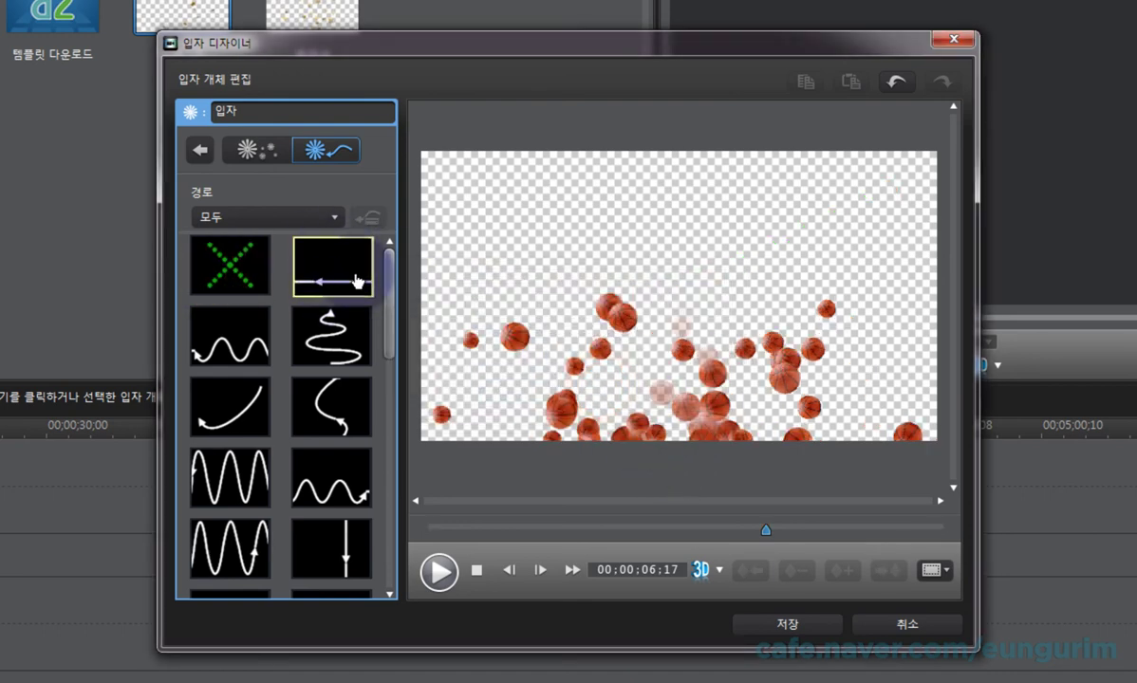
left_click(337, 281)
mouse_move(741, 384)
left_mouse_down()
mouse_move(700, 373)
mouse_move(736, 317)
mouse_move(726, 386)
left_mouse_up()
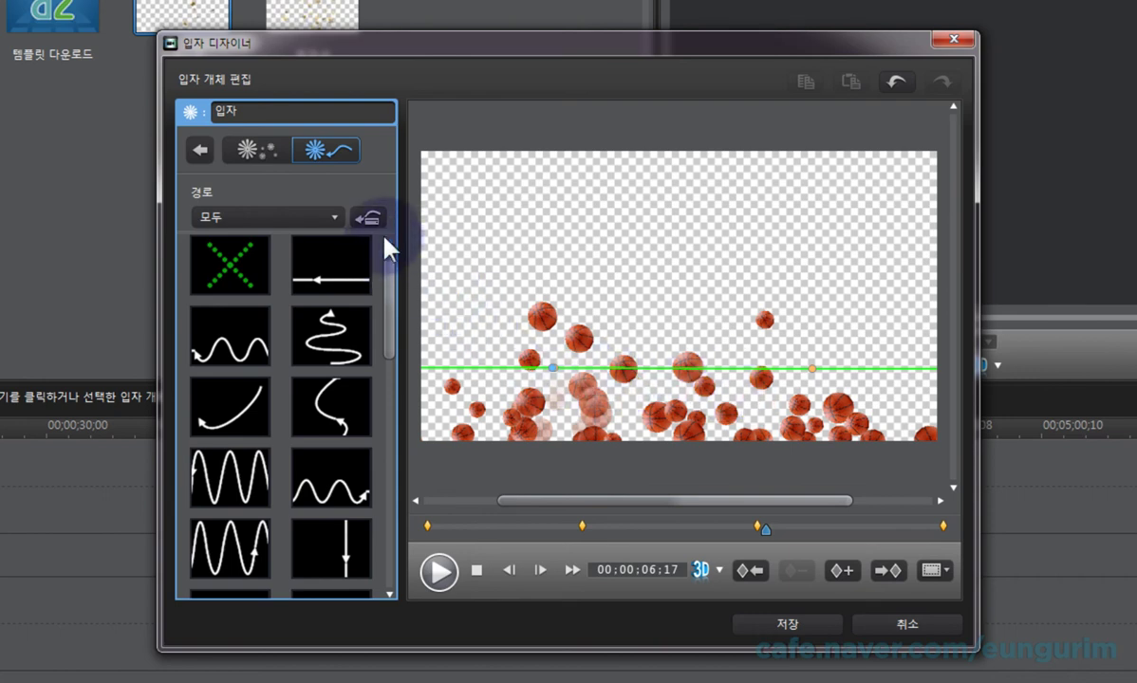
Expand 입자 추가/삭제 in the particle settings and return to the motion path presets.
left_click(249, 150)
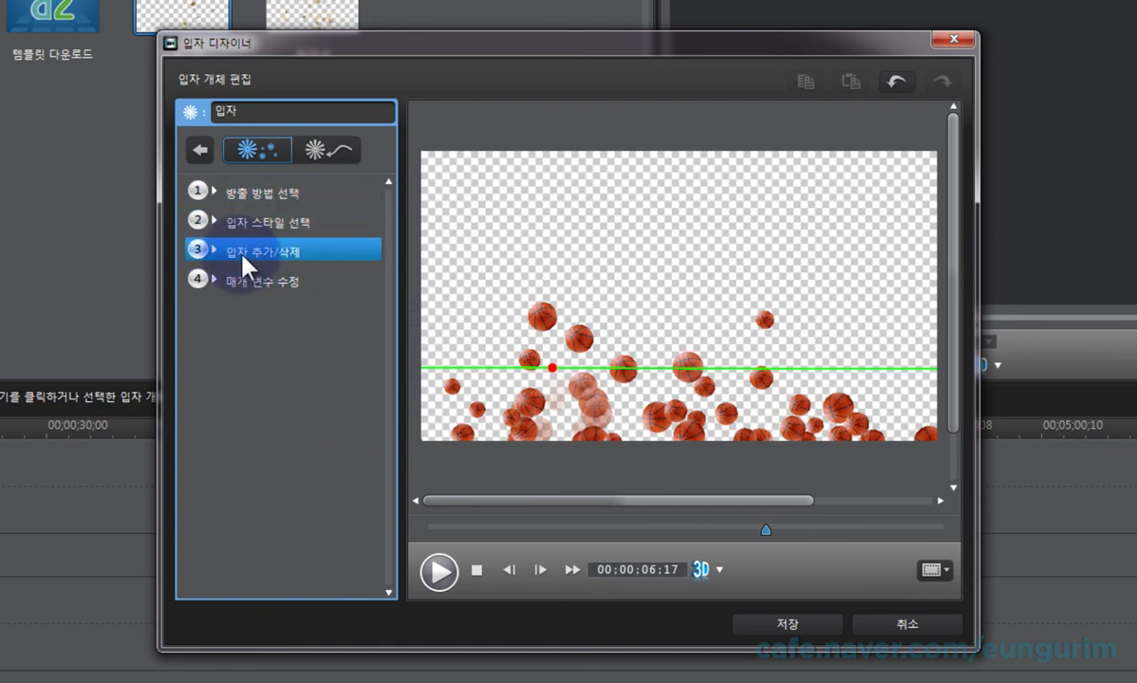
left_click(282, 251)
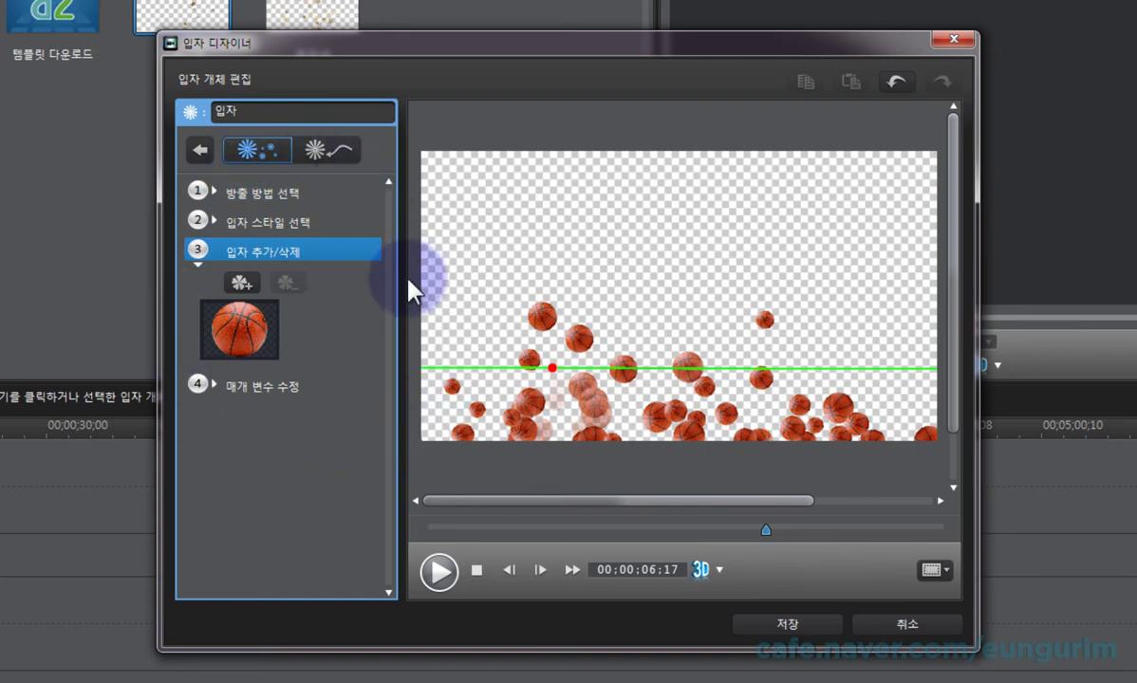
left_click(336, 162)
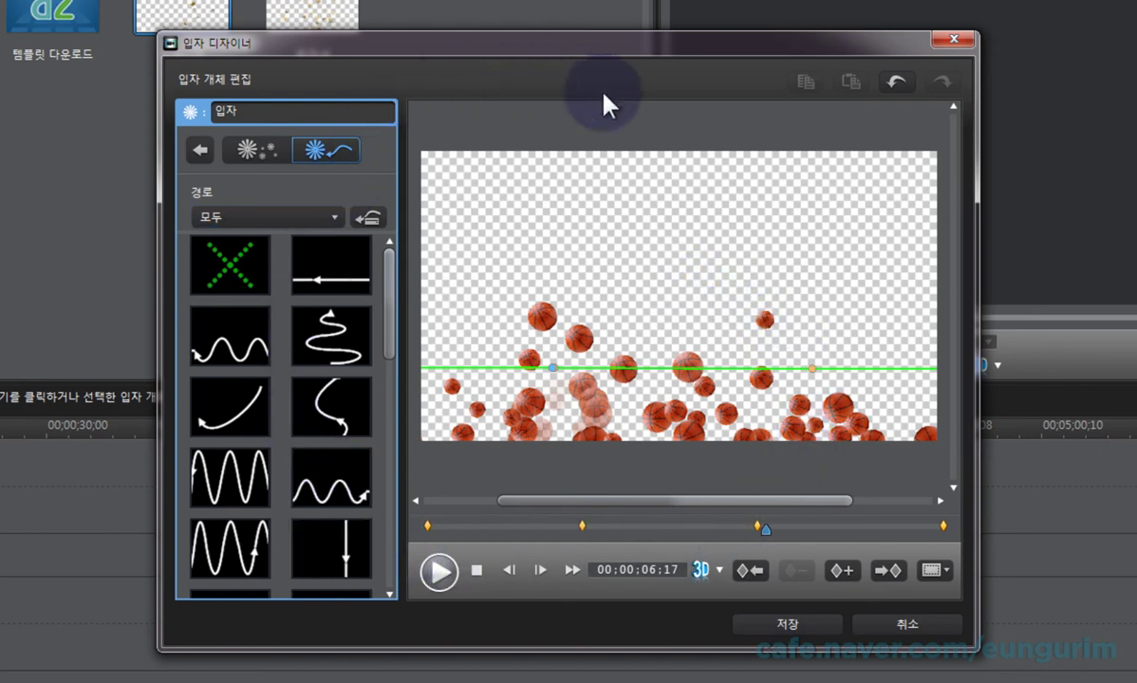
left_click(665, 210)
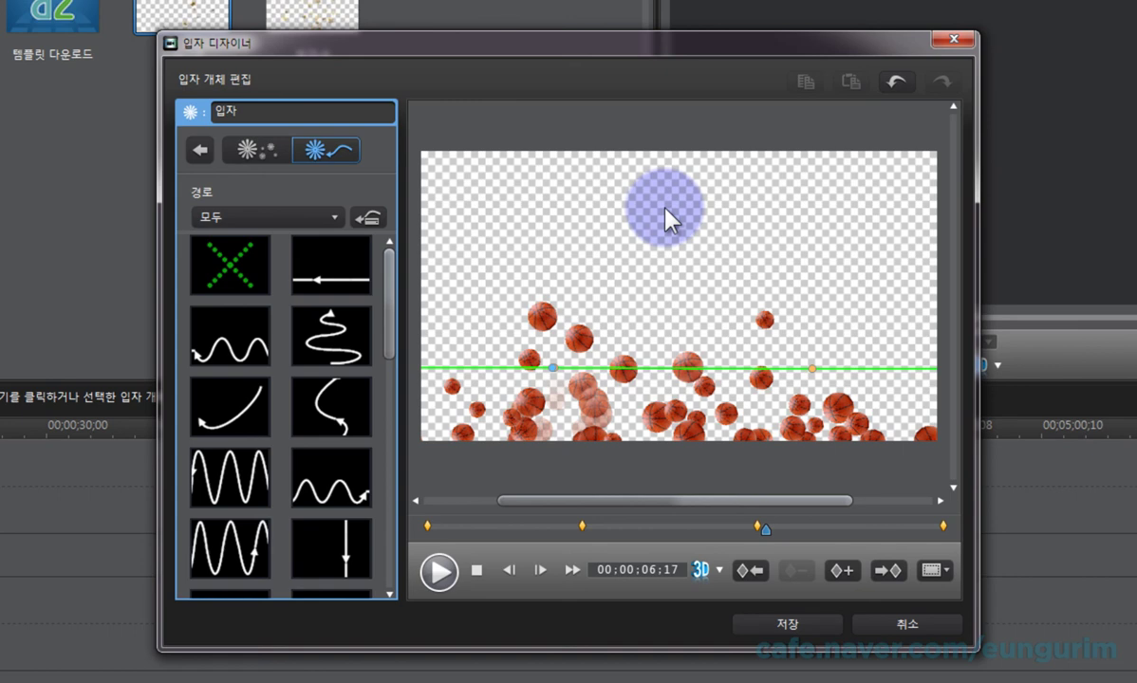
Remove the straight motion path and move the basketball emitter up to the upper middle of the preview.
left_click(243, 150)
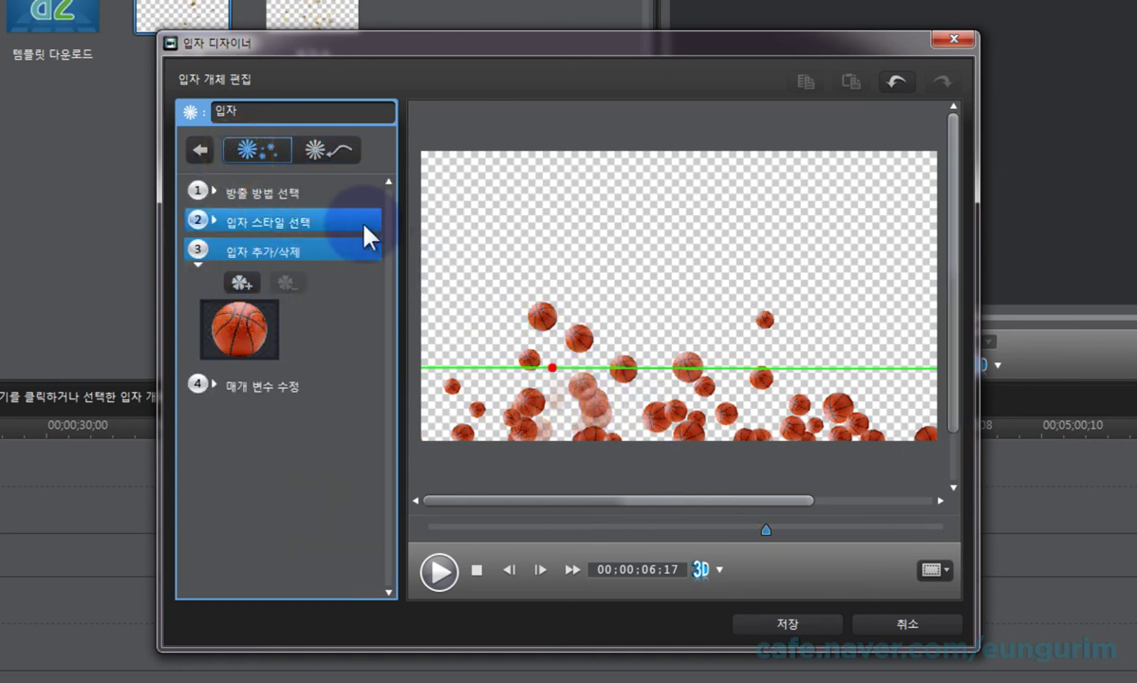
left_click(326, 150)
left_click(230, 266)
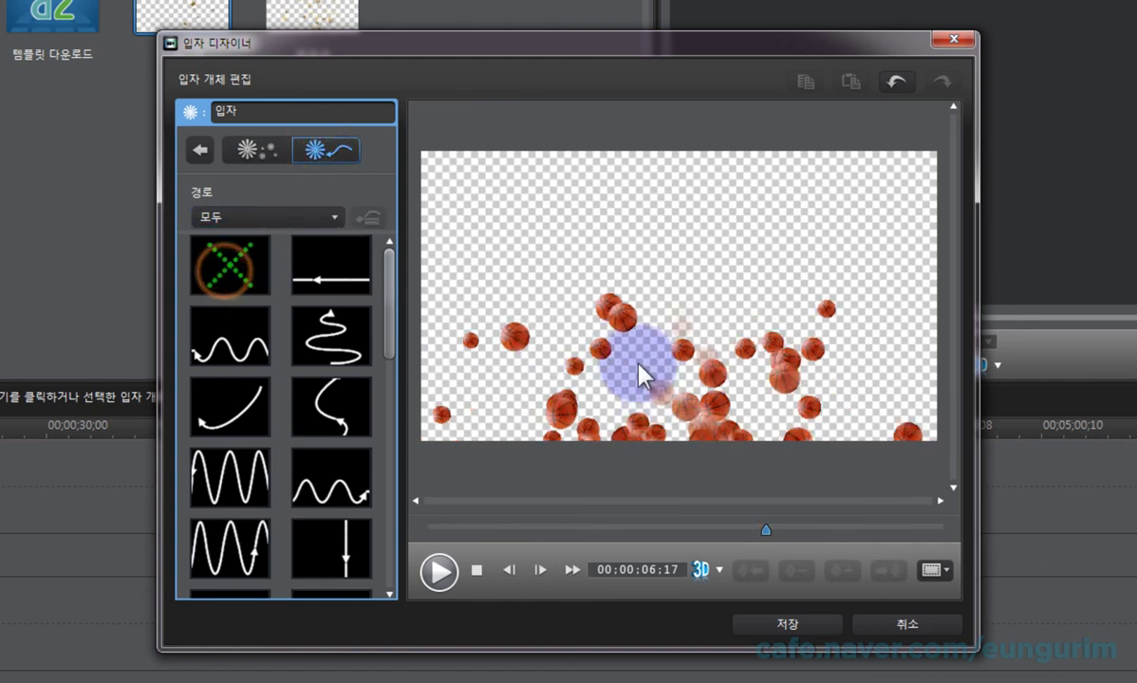
left_click(249, 150)
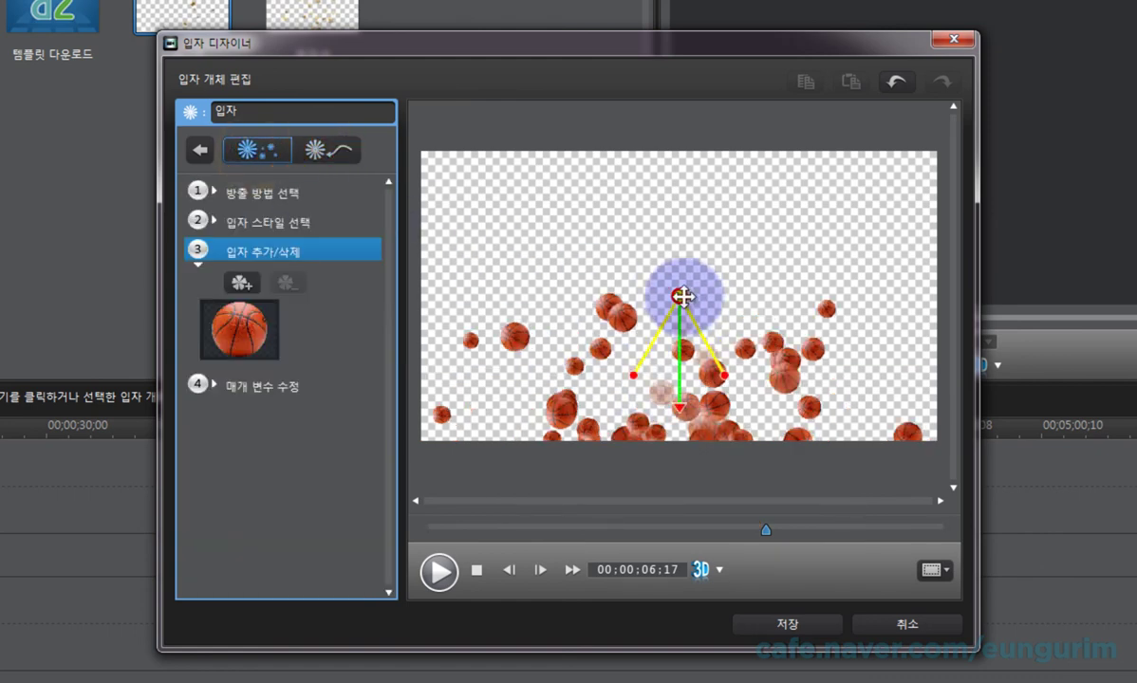
left_click_drag(682, 296, 696, 191)
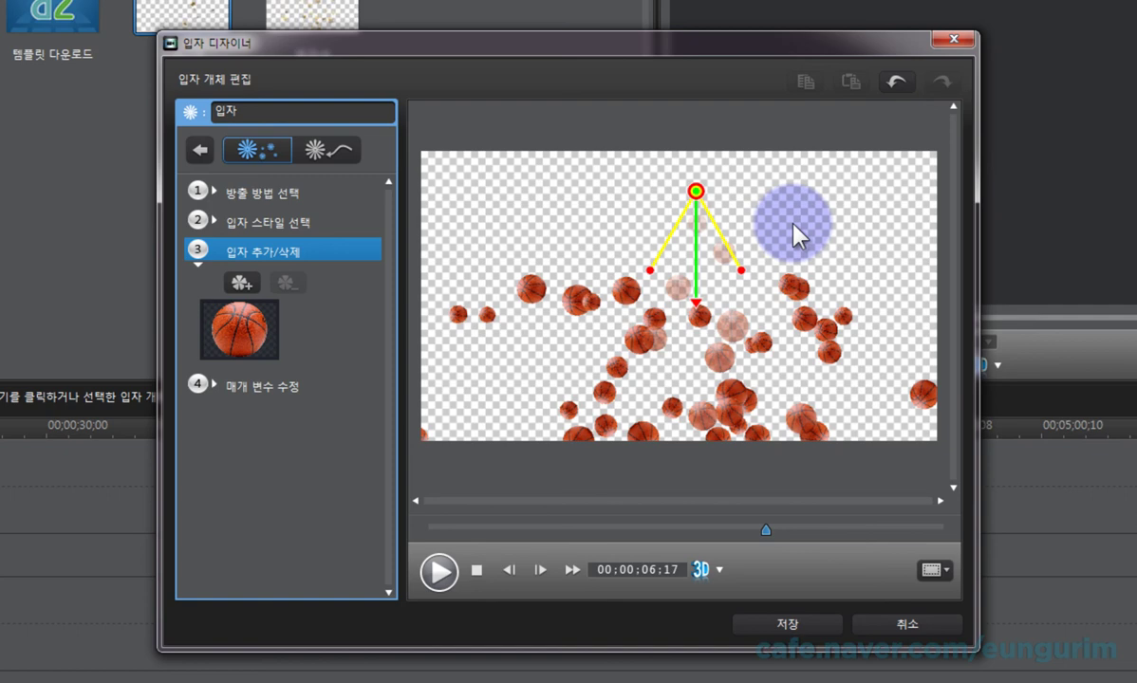
Add a second particle object and move its emitter to the upper left of the preview.
left_click(201, 152)
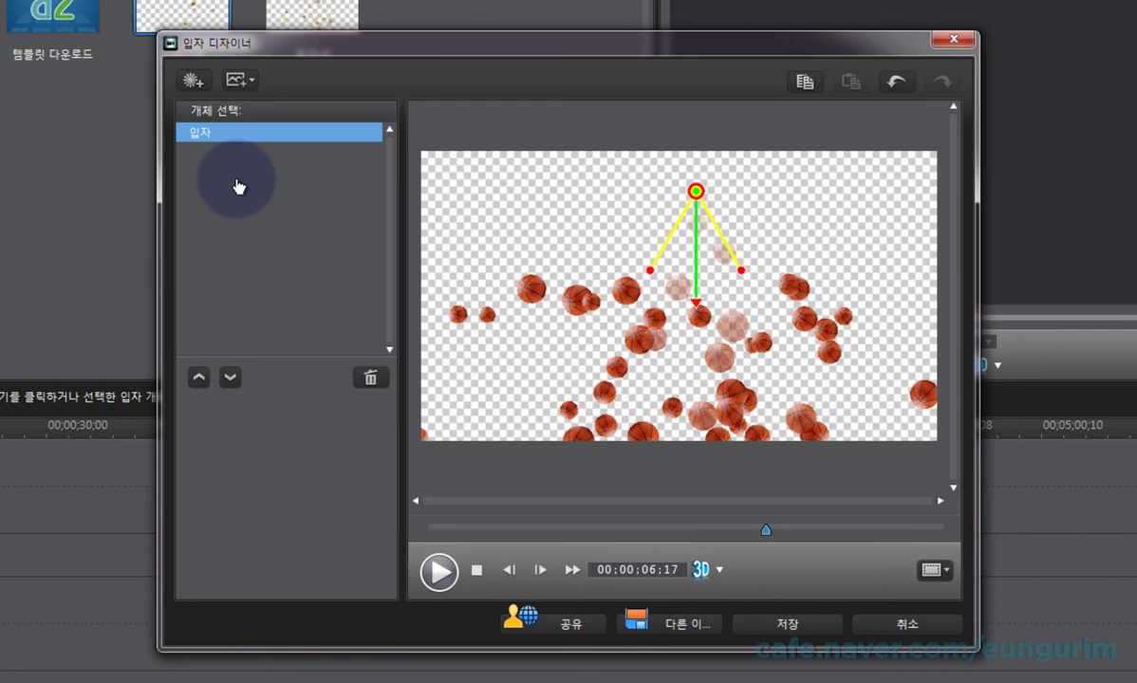
left_click(194, 81)
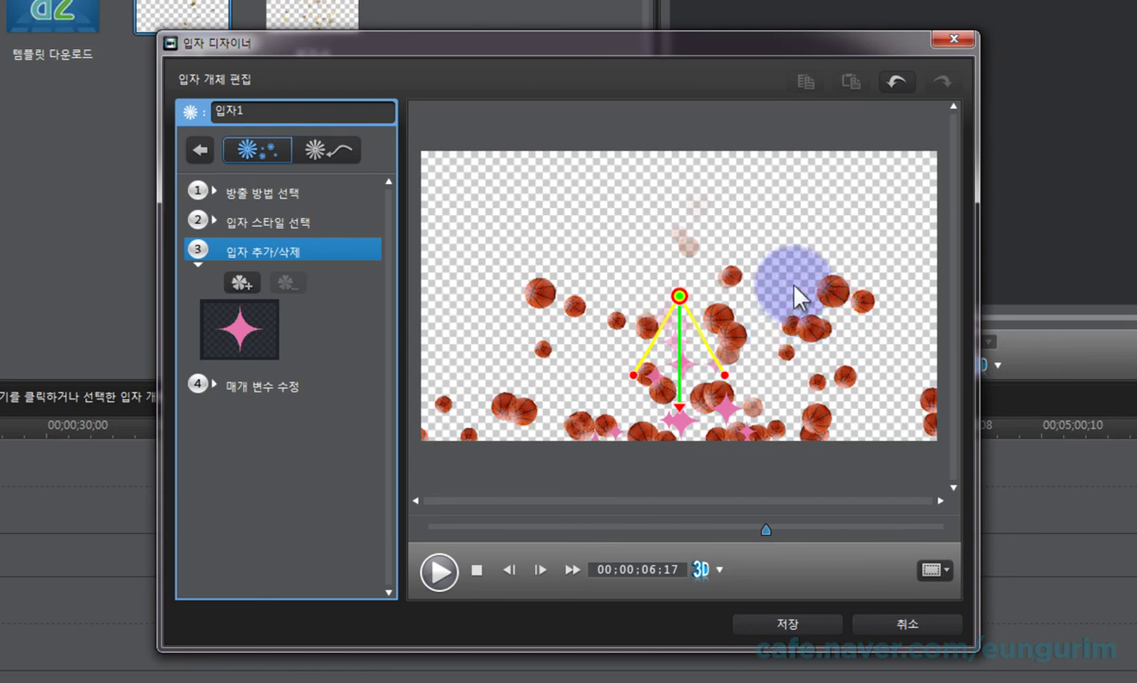
left_click_drag(679, 295, 559, 184)
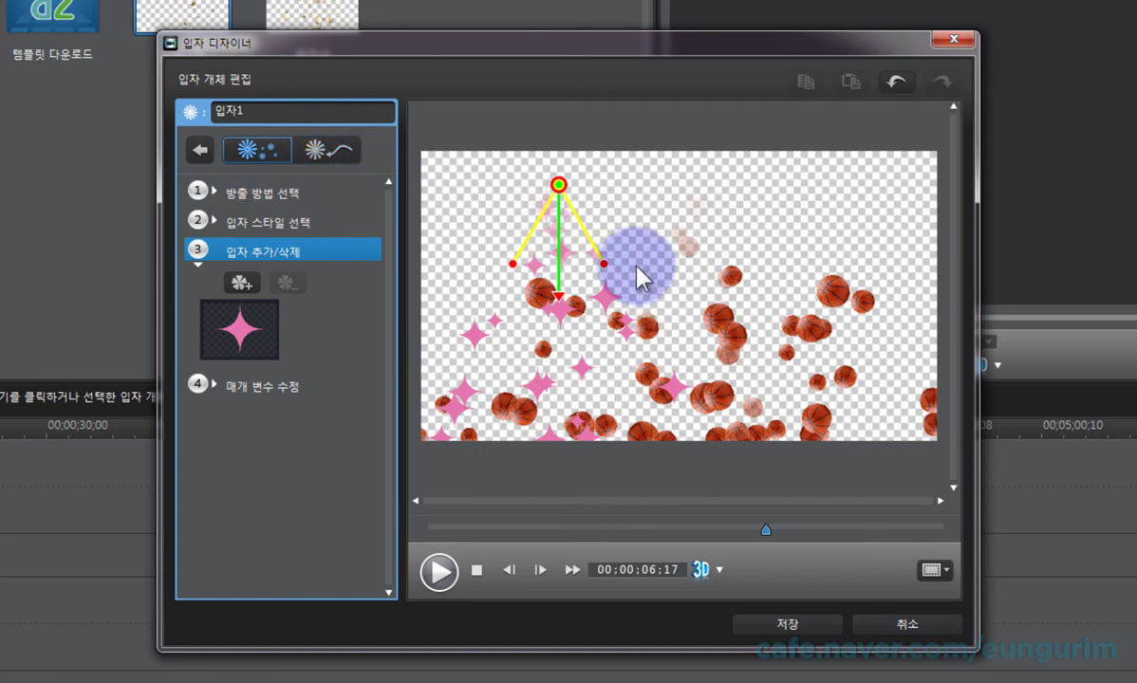
Rename the new pink sparkle particle object as 반짝이(분홍).
left_click(270, 114)
double_click(275, 114)
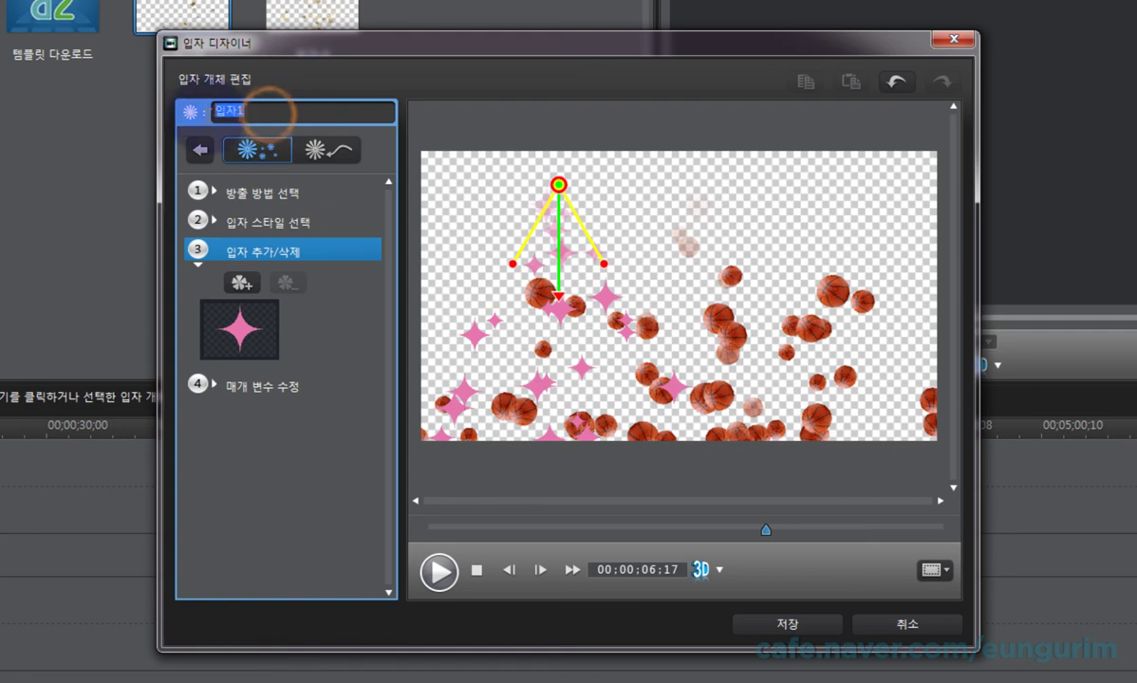
left_click(285, 114)
double_click(285, 113)
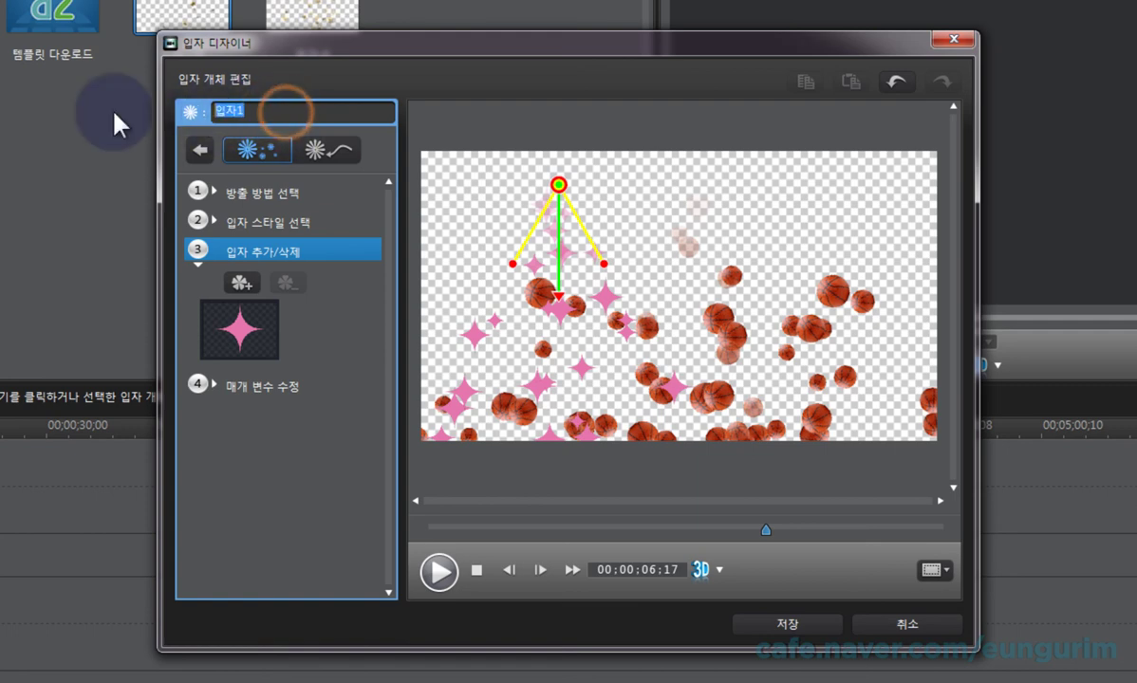
type("q")
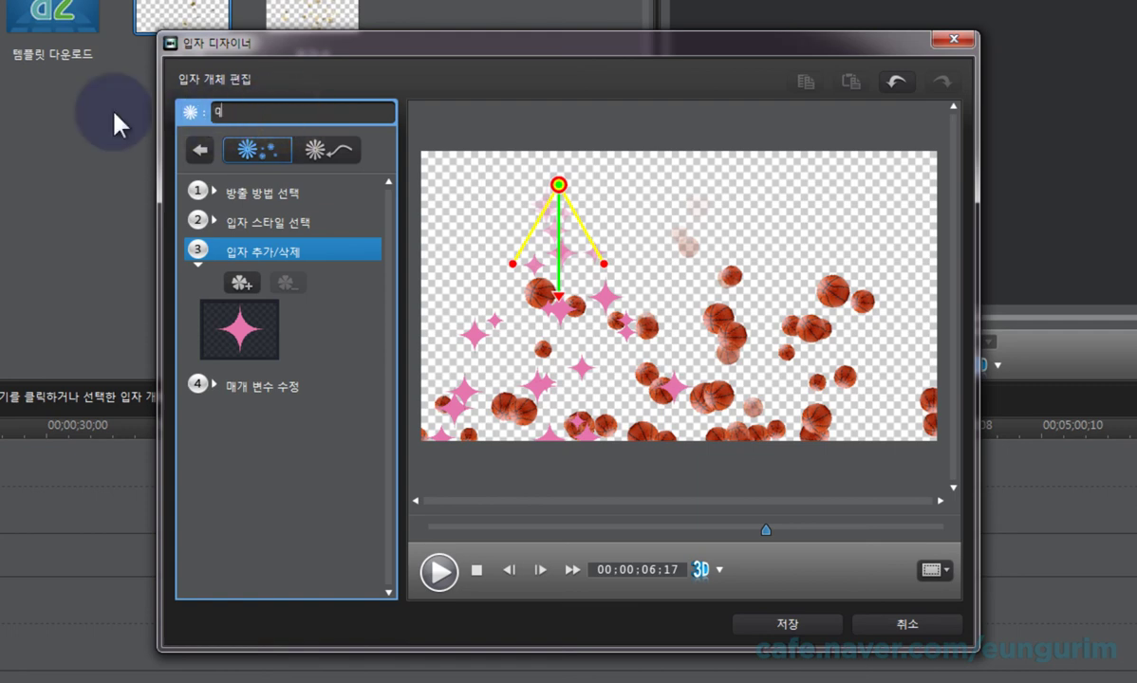
key("BackSpace")
type("반짝이(분홍)")
left_click_drag(244, 112, 291, 113)
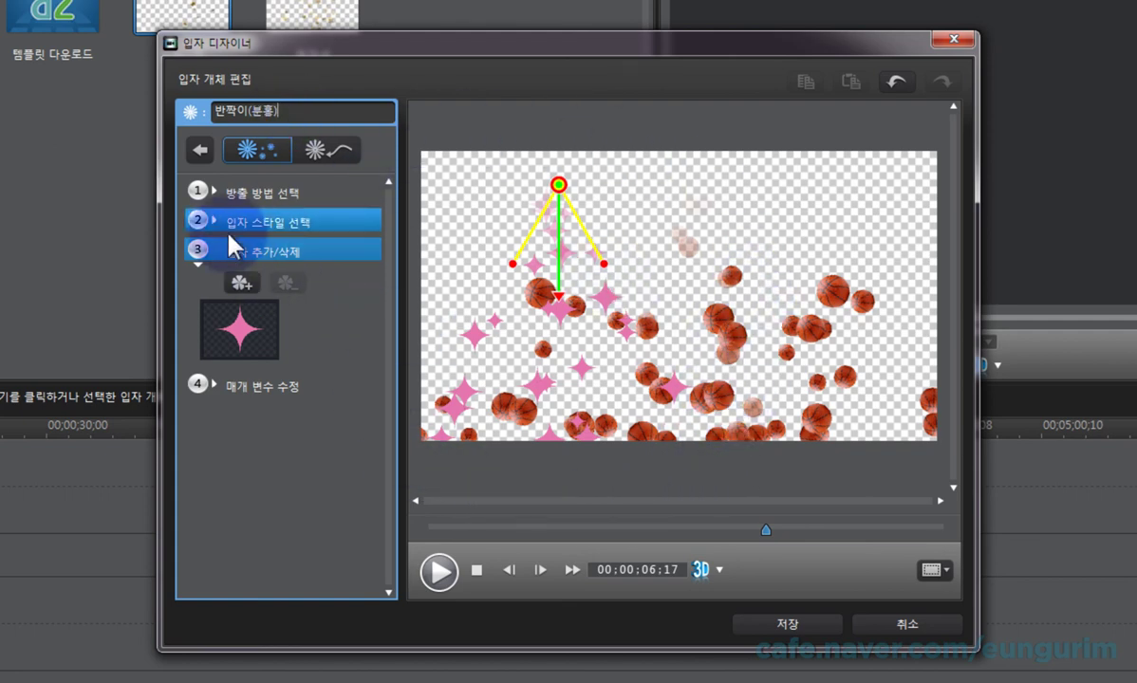
Return to the object list and open the basketball particle object 입자 for editing.
left_click(192, 151)
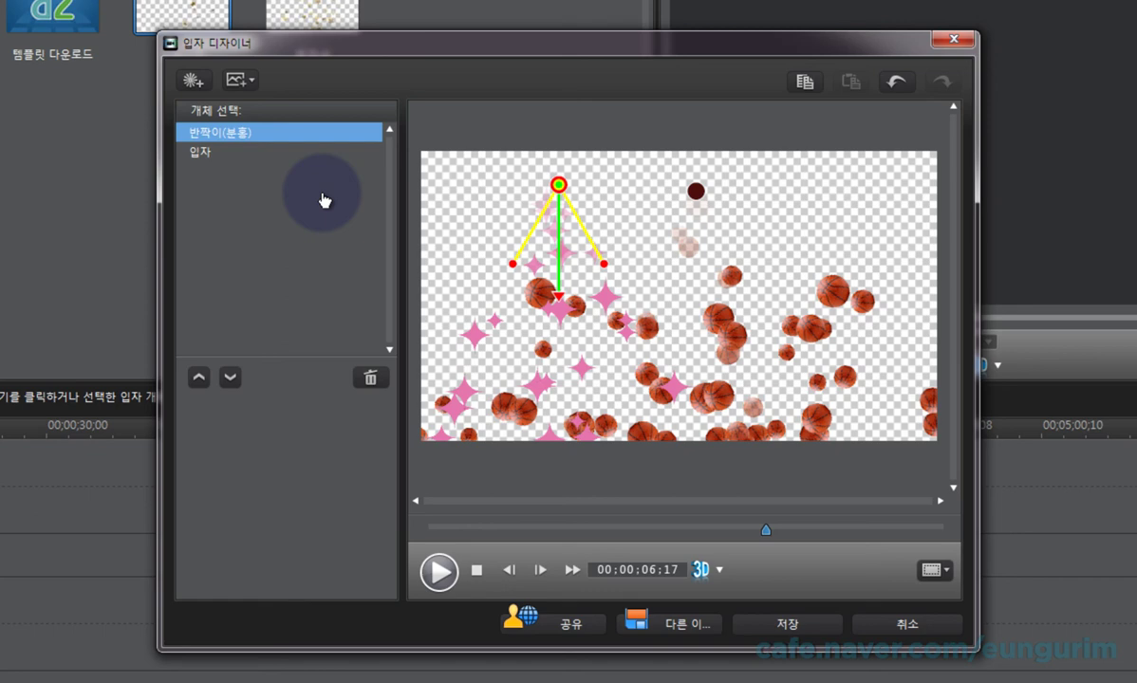
left_click(207, 154)
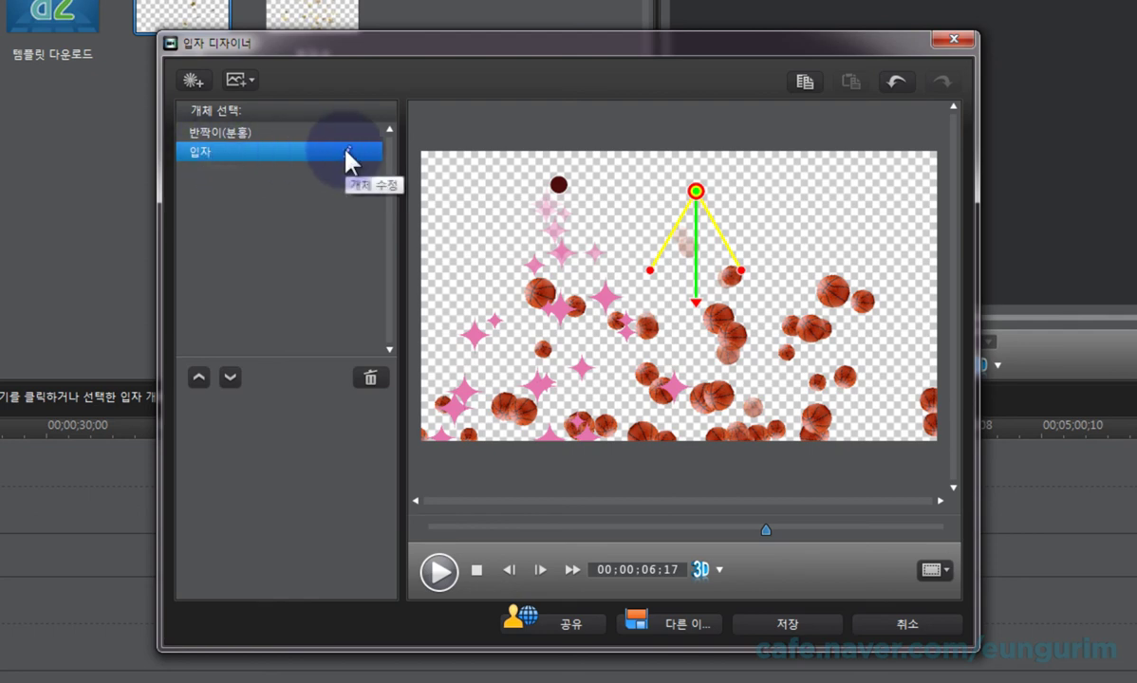
left_click(349, 153)
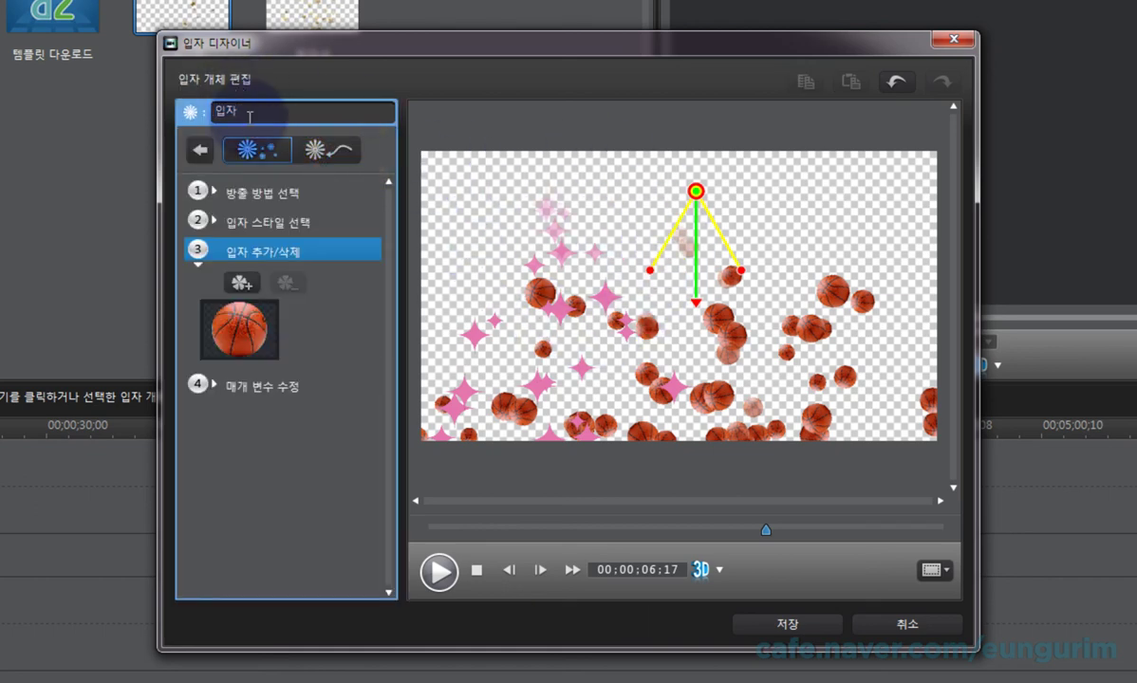
Rename the basketball particle object as 농구공 and return to the object list.
left_click_drag(252, 111, 146, 116)
type("농구ㄱ")
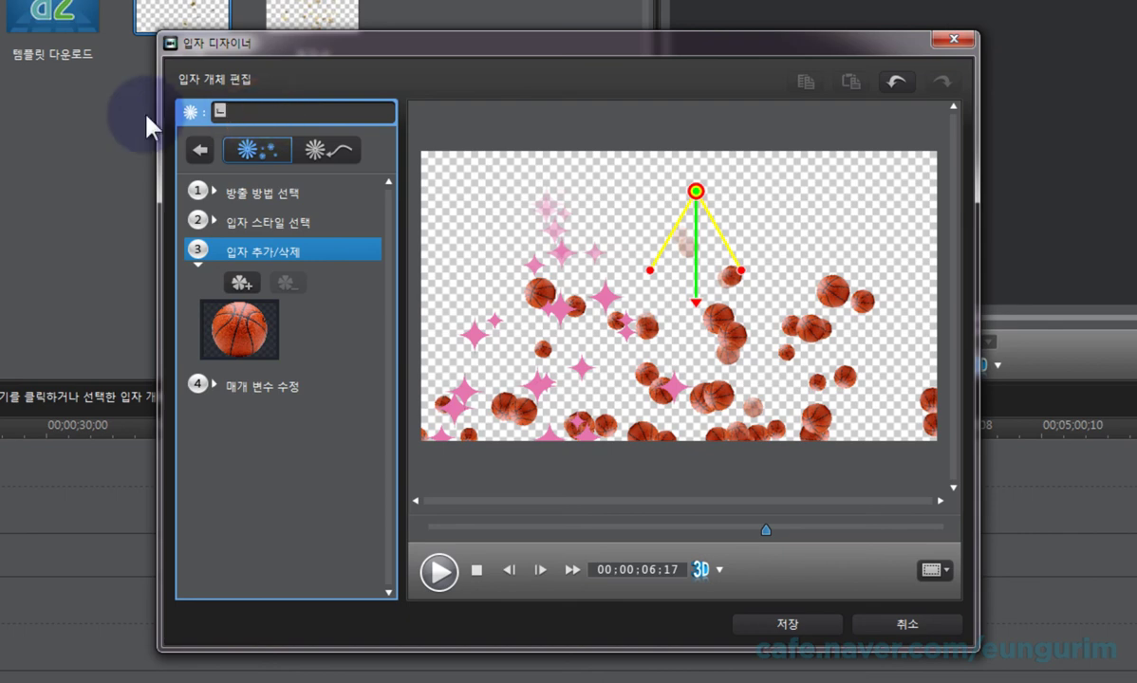
type("ㅗㅇ")
left_click(254, 110)
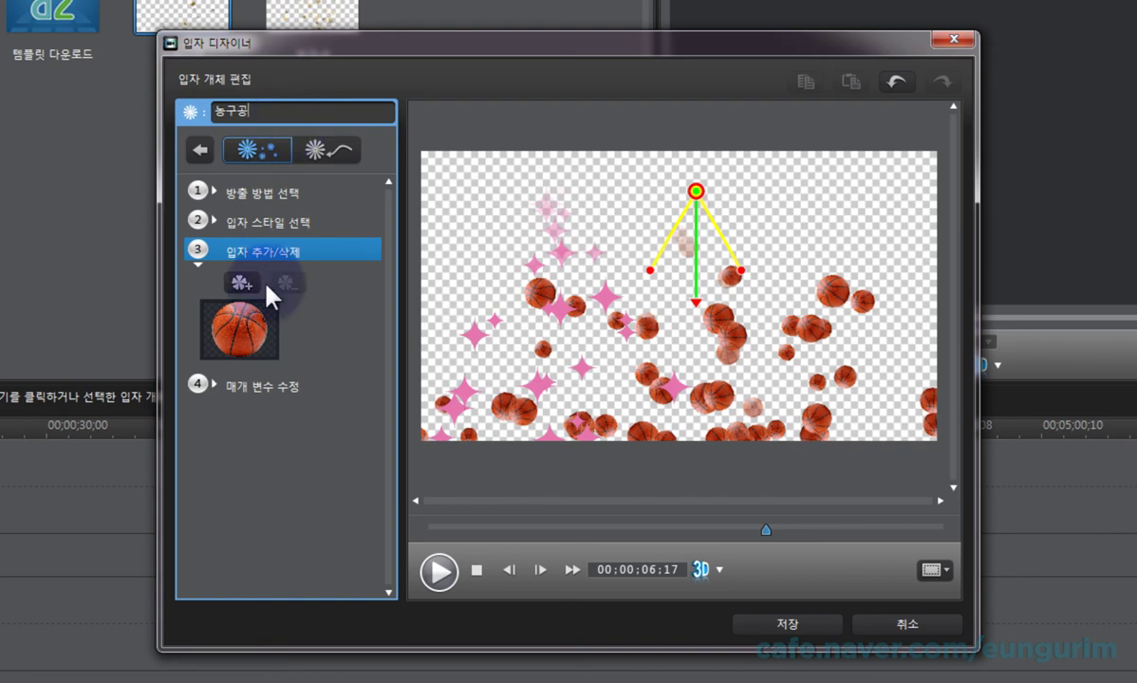
left_click(457, 278)
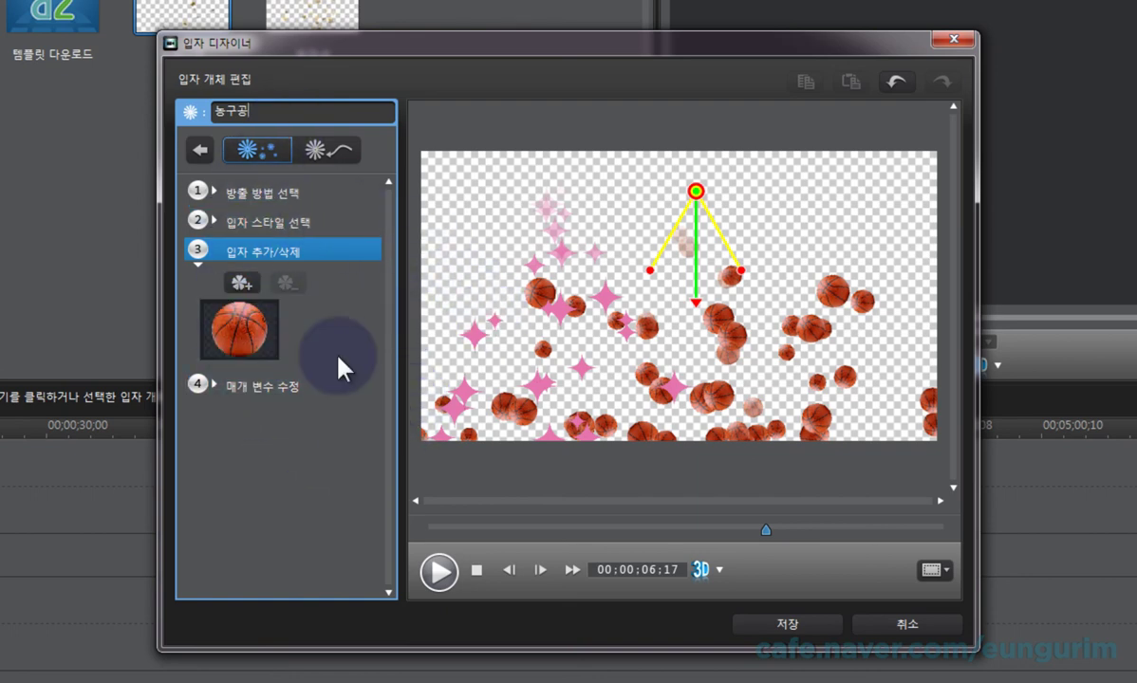
left_click(450, 450)
left_click(300, 191)
left_click(429, 446)
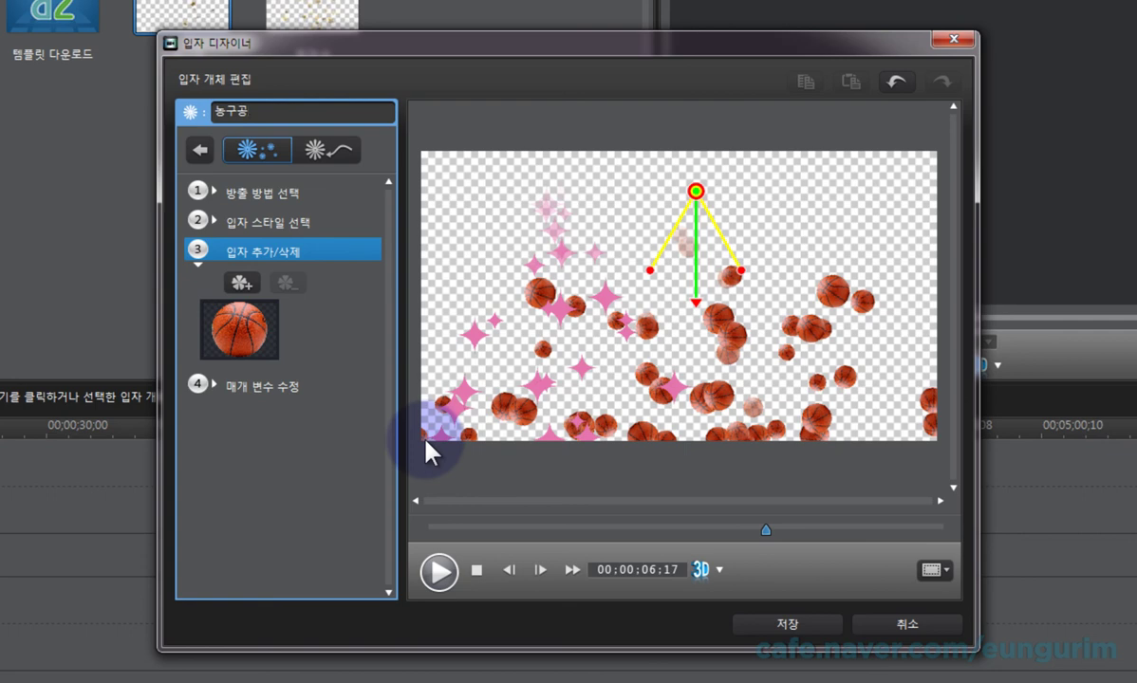
left_click(199, 150)
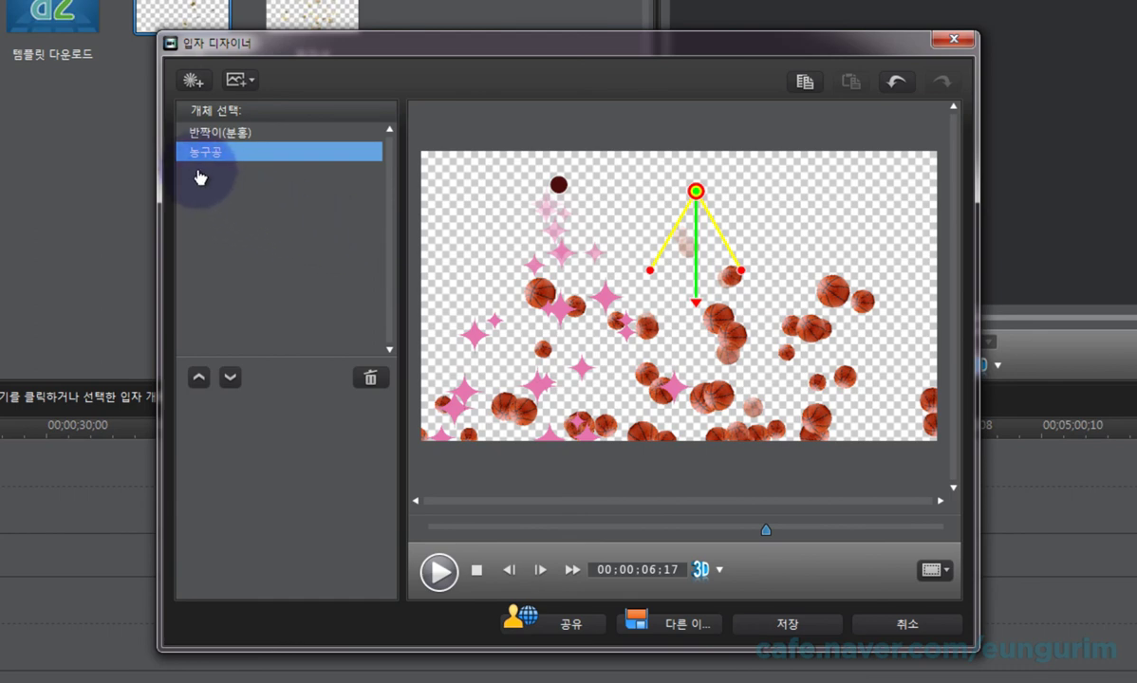
Shift the 반짝이(분홍) particle object's emitter slightly to the right in the preview.
mouse_move(201, 156)
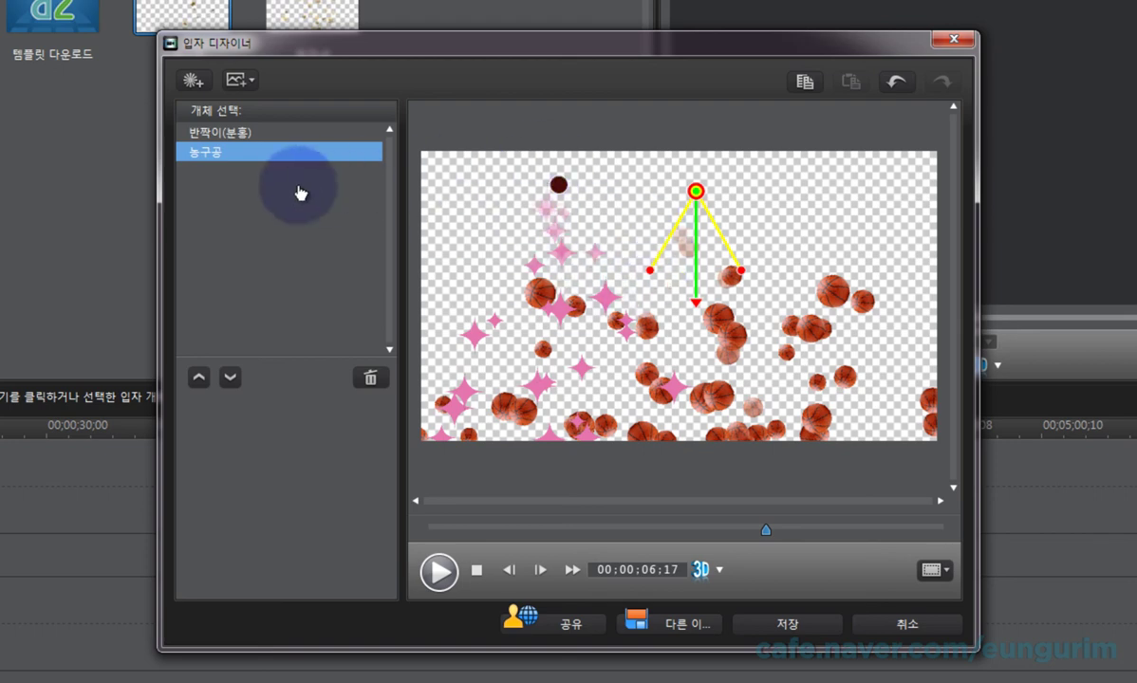
left_click(195, 139)
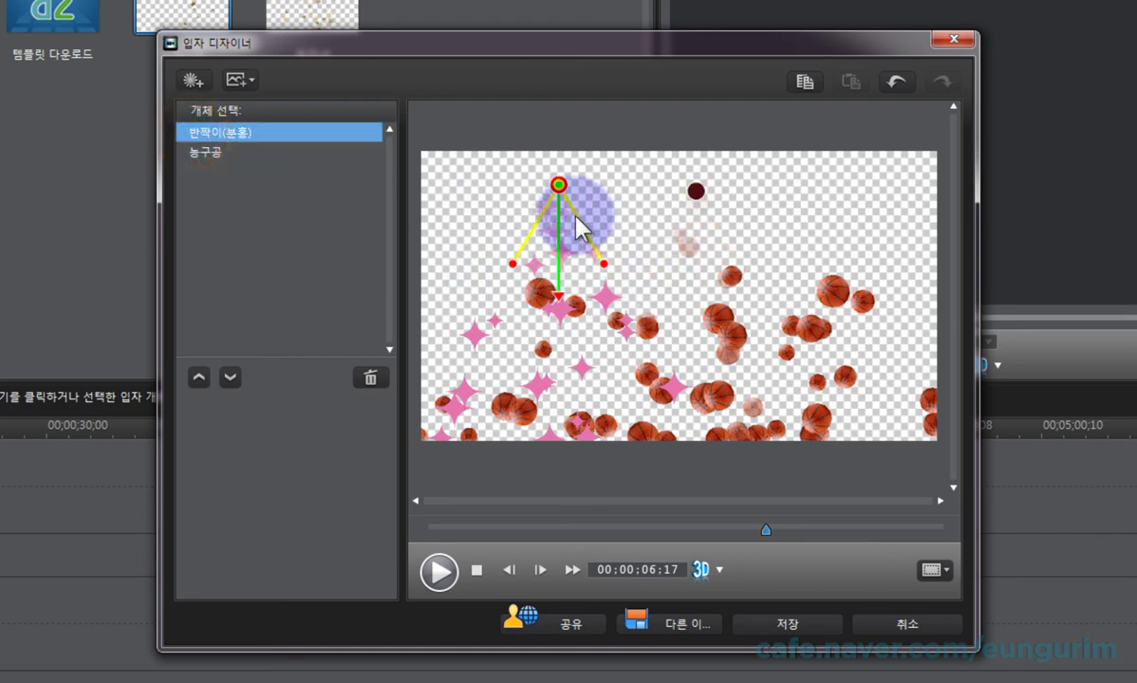
mouse_move(555, 186)
left_mouse_down()
mouse_move(572, 236)
mouse_move(602, 224)
mouse_move(573, 188)
left_mouse_up()
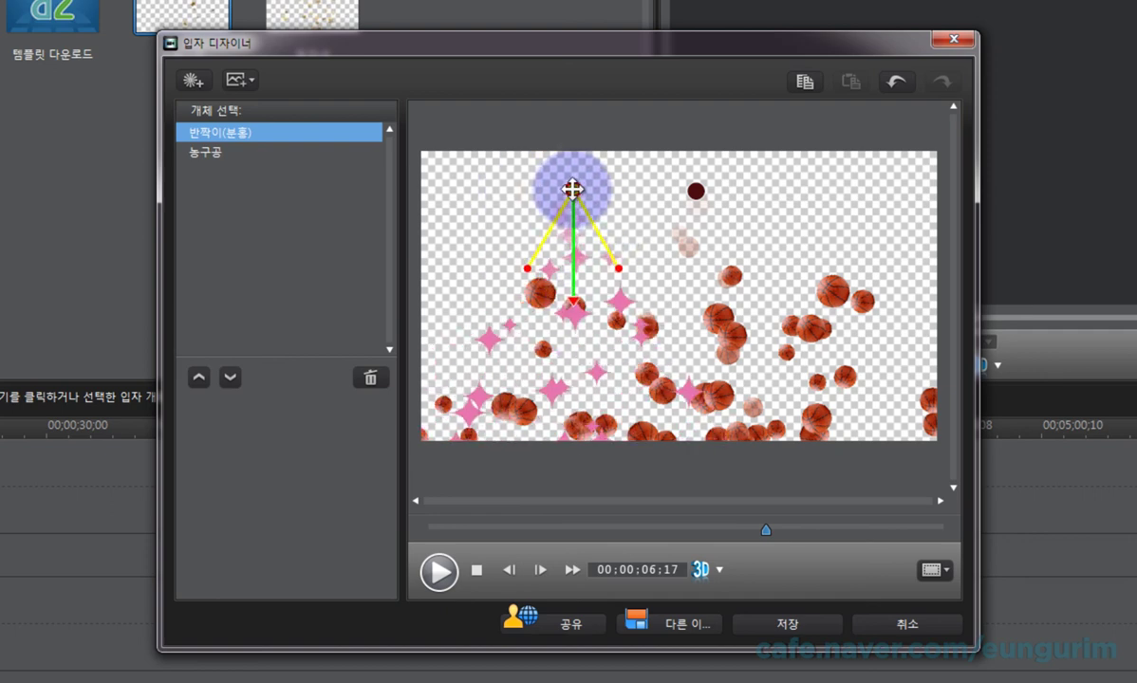
Move the 농구공 emitter further to the upper right of the preview and narrow its emission angle slightly.
left_click(238, 155)
left_click_drag(694, 190, 742, 180)
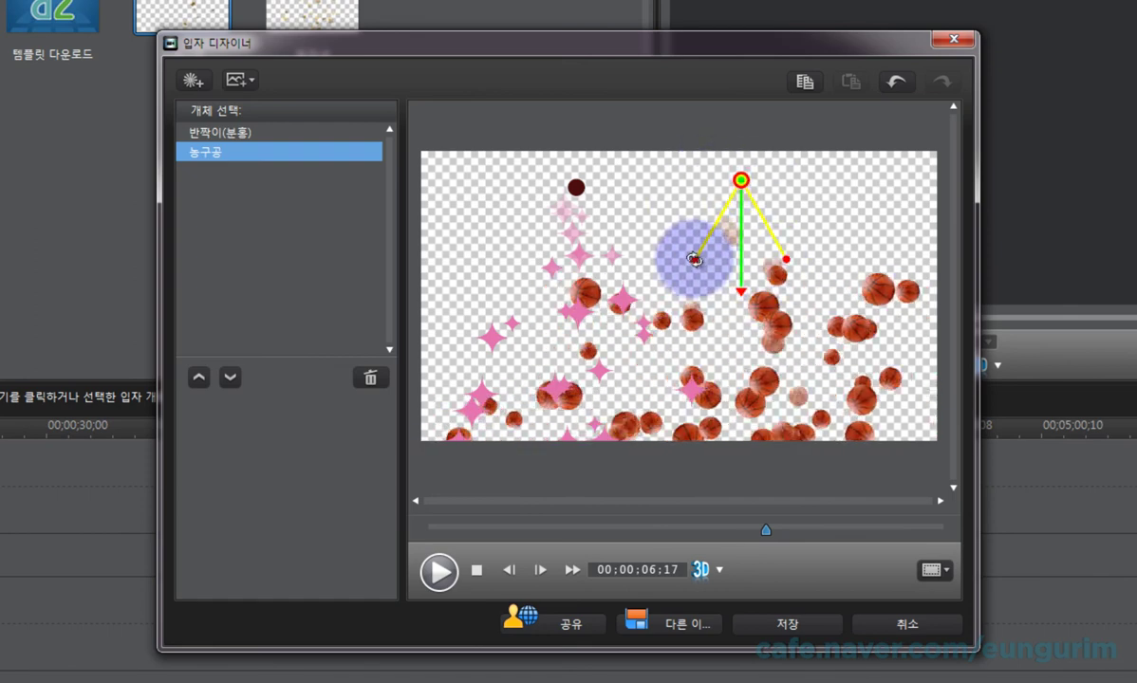
mouse_move(689, 258)
left_mouse_down()
mouse_move(666, 228)
mouse_move(706, 257)
left_mouse_up()
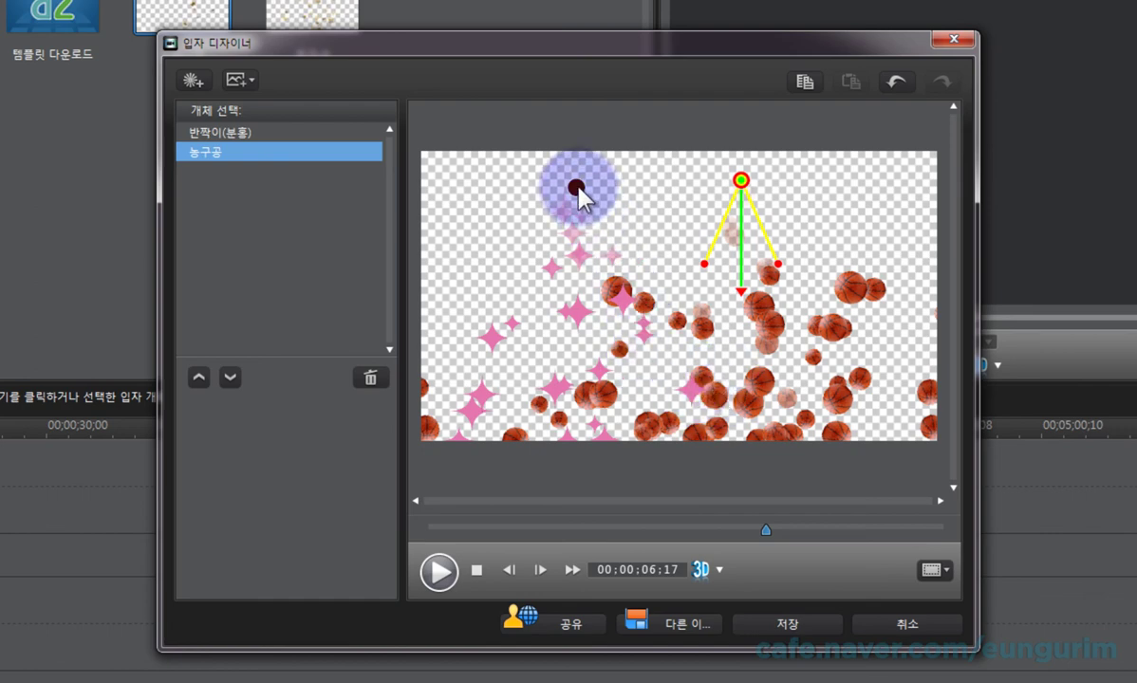
Place the 반짝이(분홍) object below 농구공 in the object order and move its emitter to the left of the basketball emitter.
left_click(237, 134)
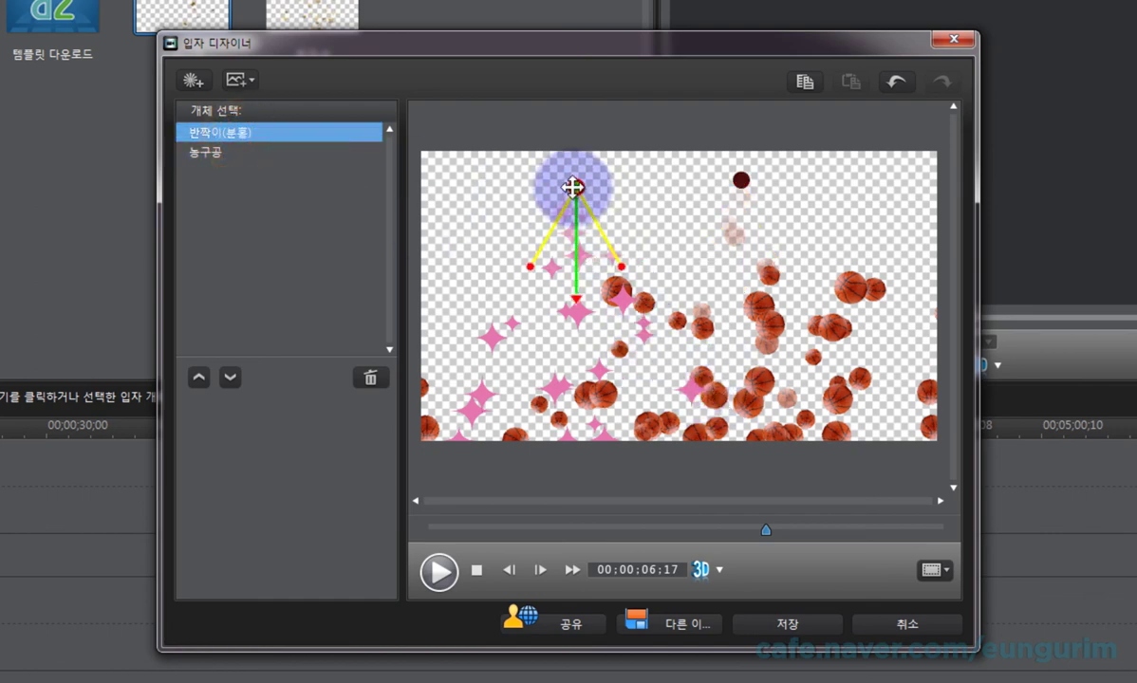
left_click_drag(574, 187, 690, 185)
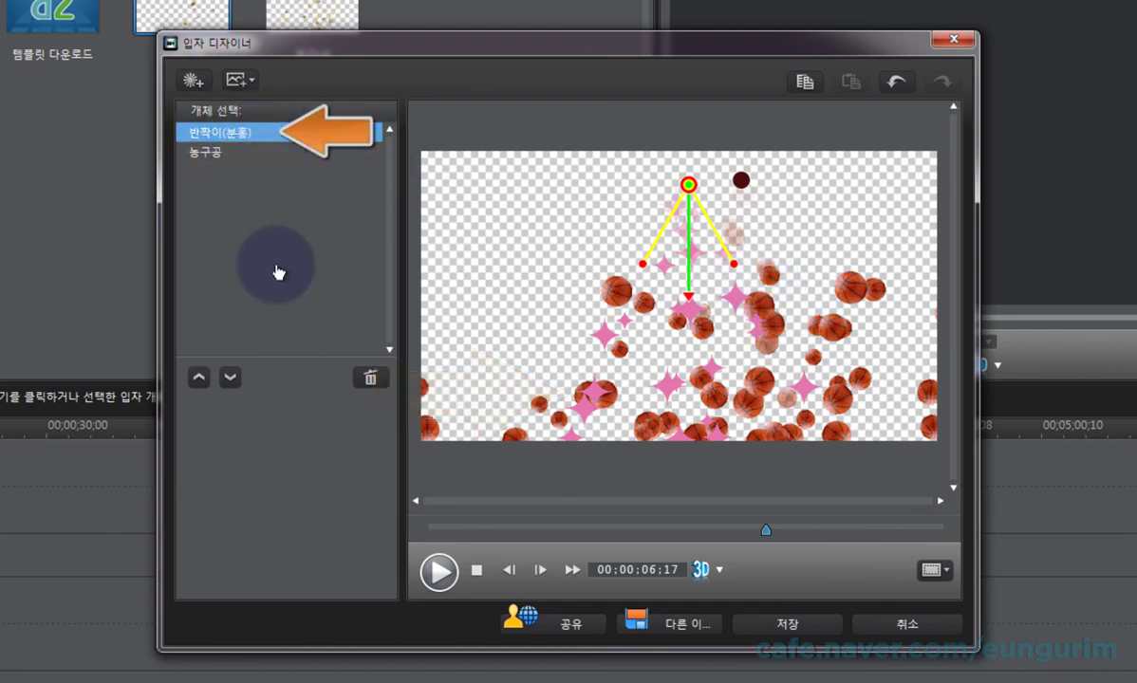
left_click(229, 379)
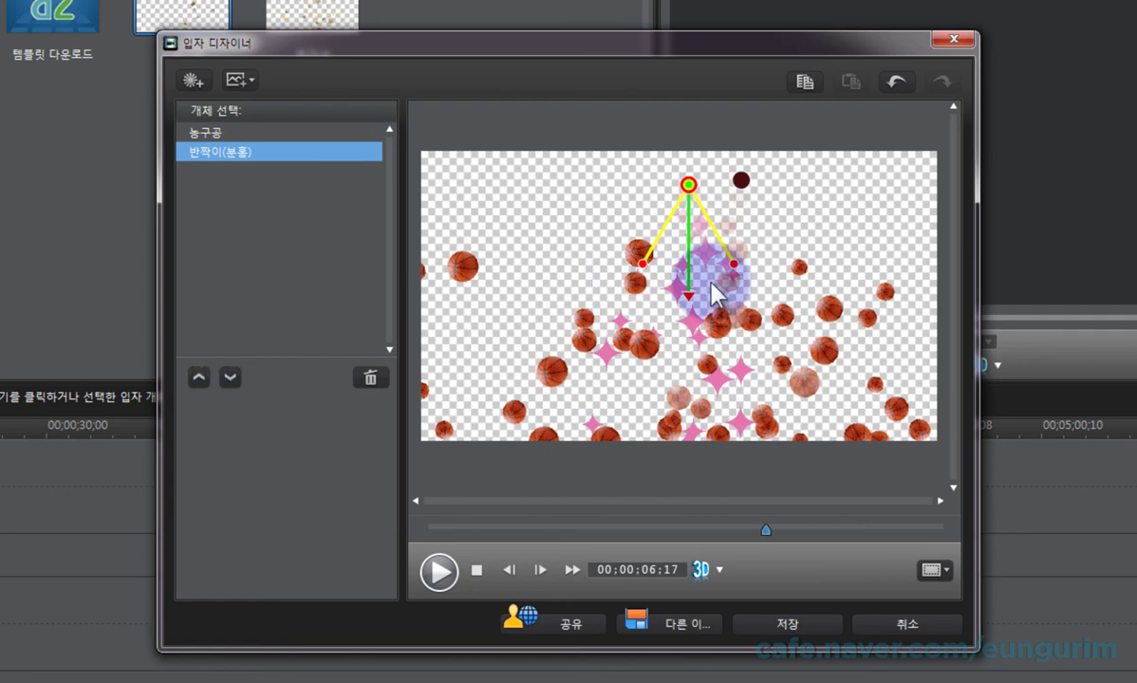
left_click(229, 163)
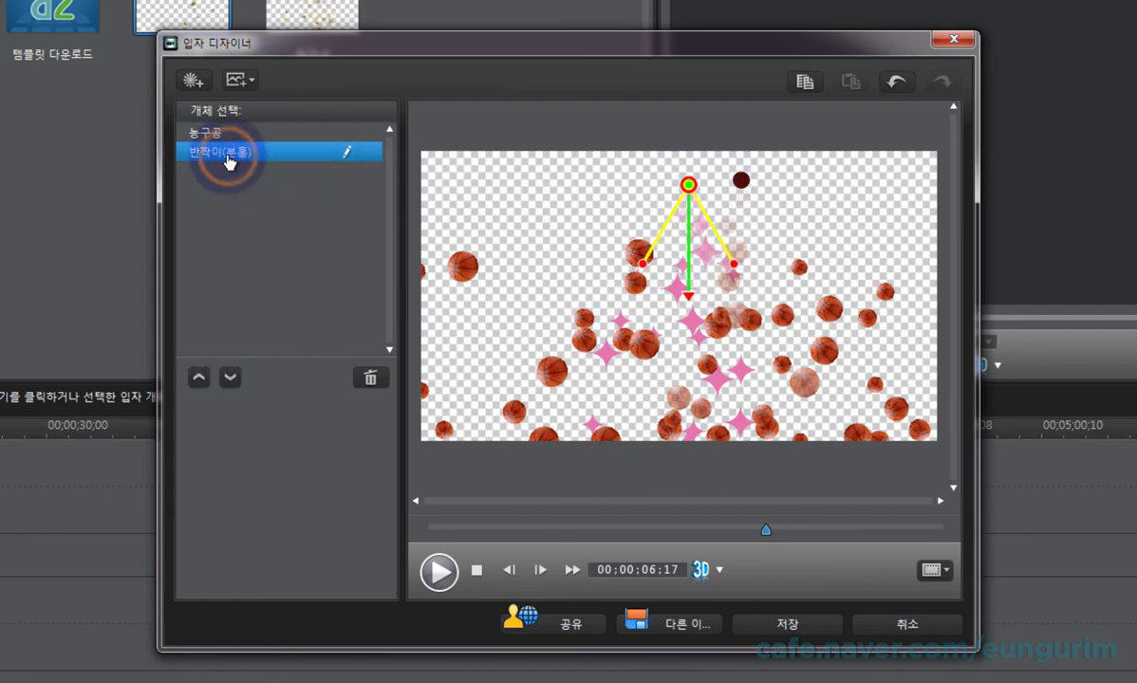
left_click_drag(684, 187, 633, 207)
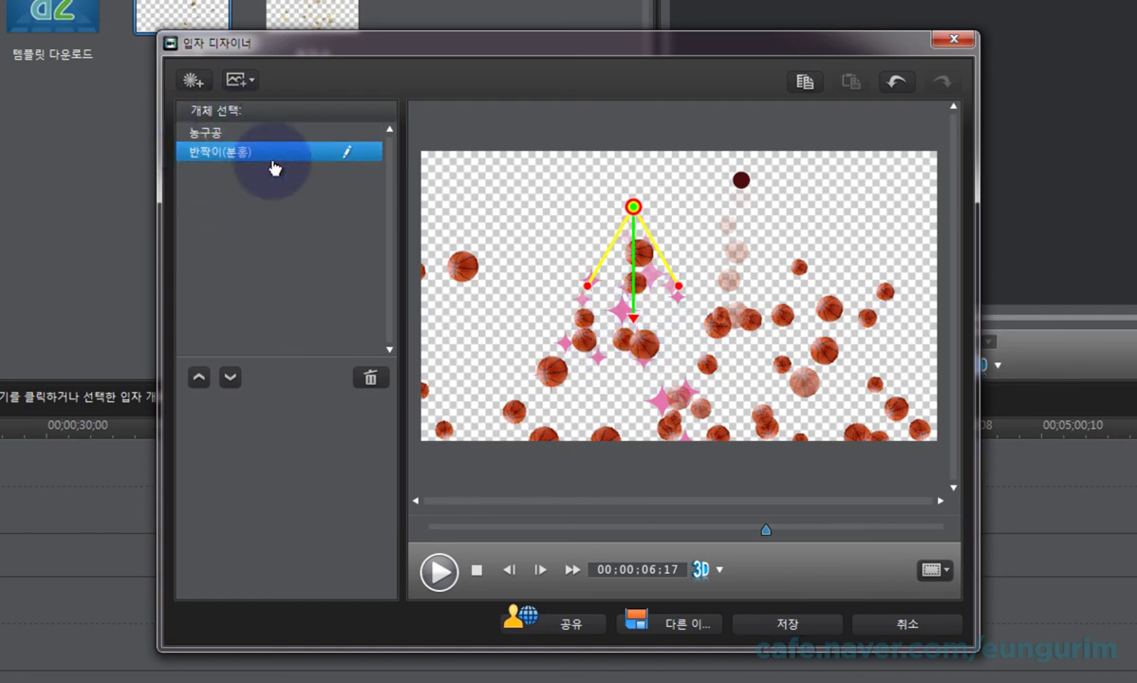
Delete the 반짝이(분홍) particle object.
mouse_move(220, 133)
left_mouse_down()
mouse_move(244, 259)
mouse_move(223, 157)
mouse_move(234, 141)
left_mouse_up()
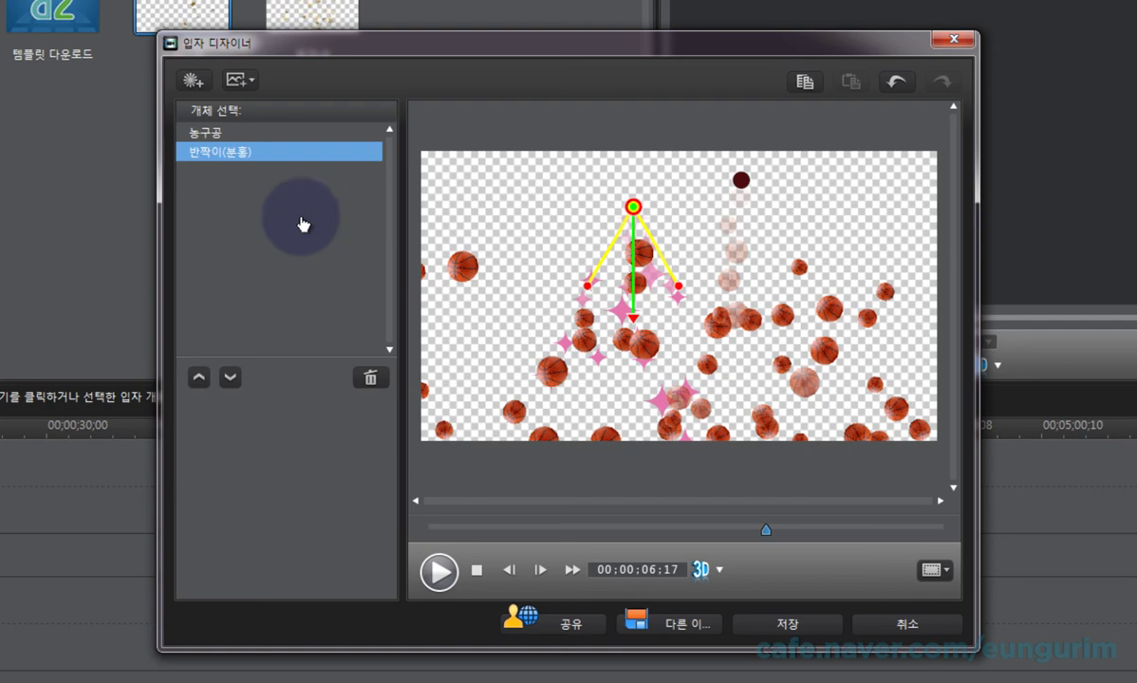
left_click(219, 168)
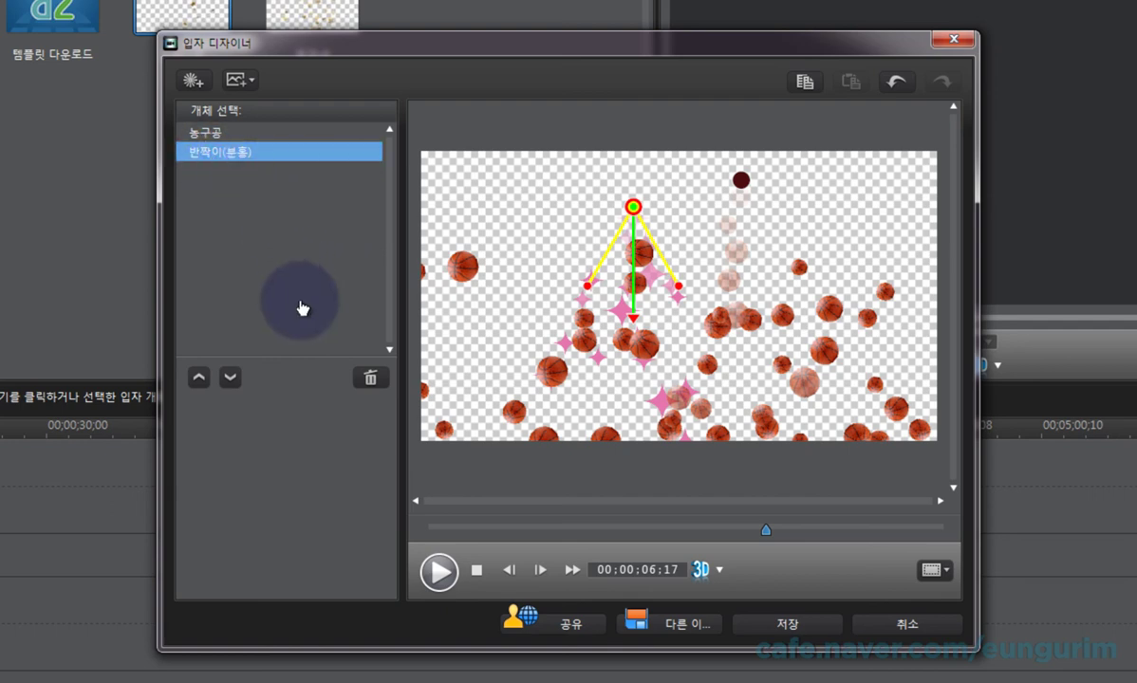
left_click(370, 381)
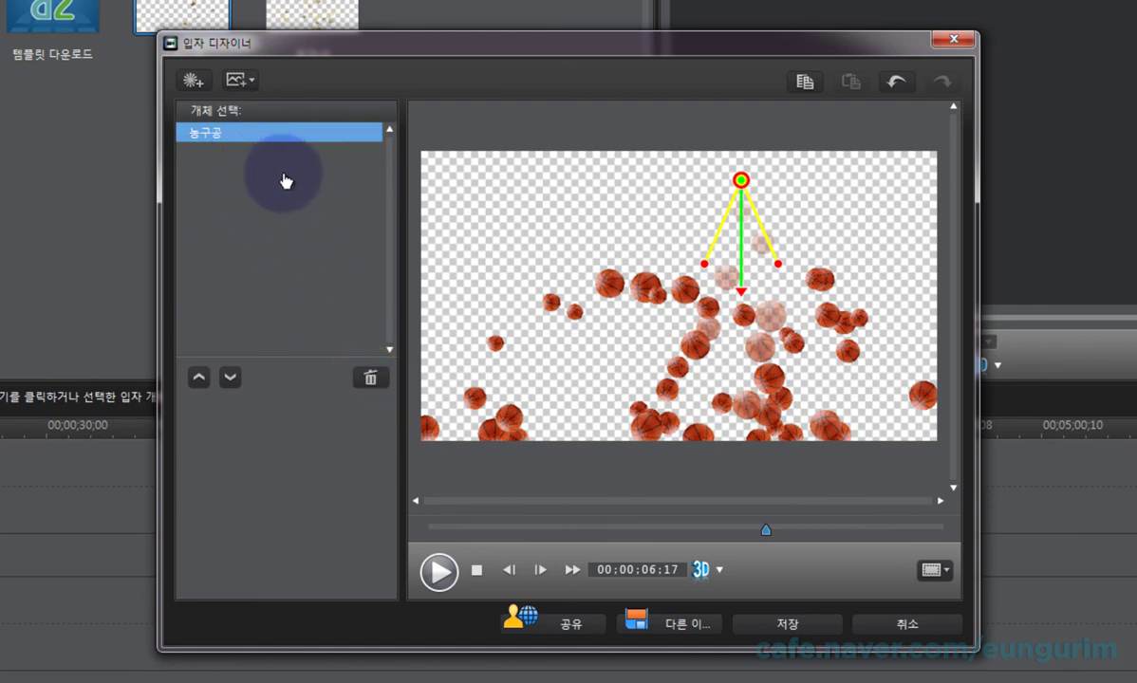
Add the default background image dandelion from the 16V9 folder to the effect.
left_click(245, 87)
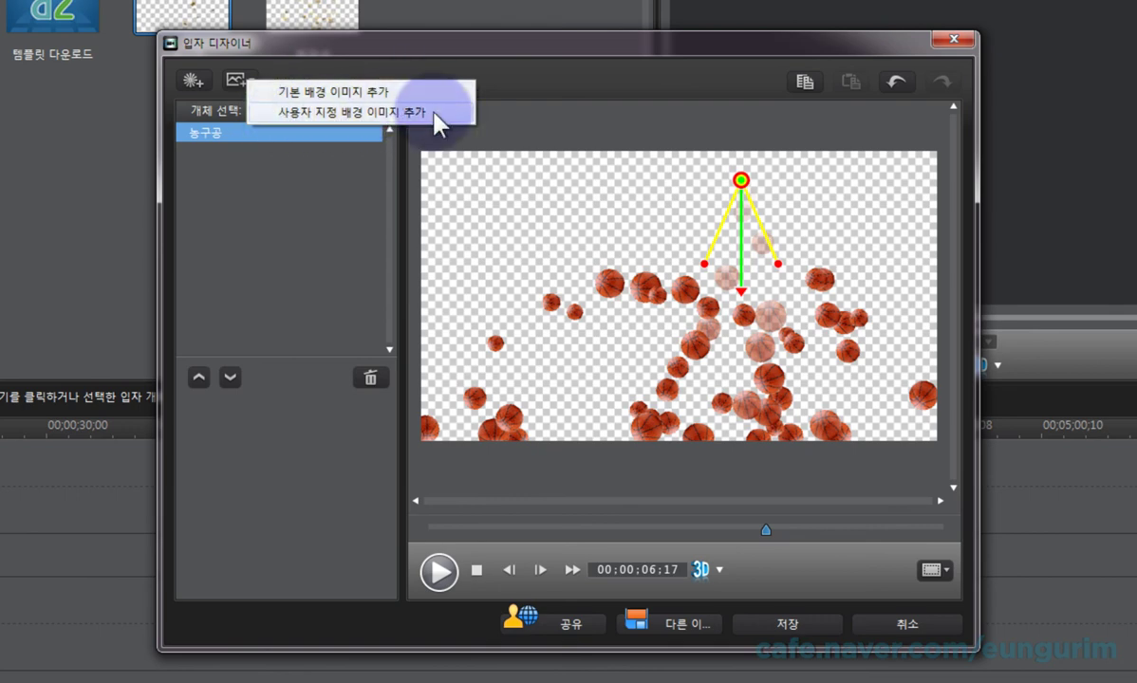
left_click(382, 93)
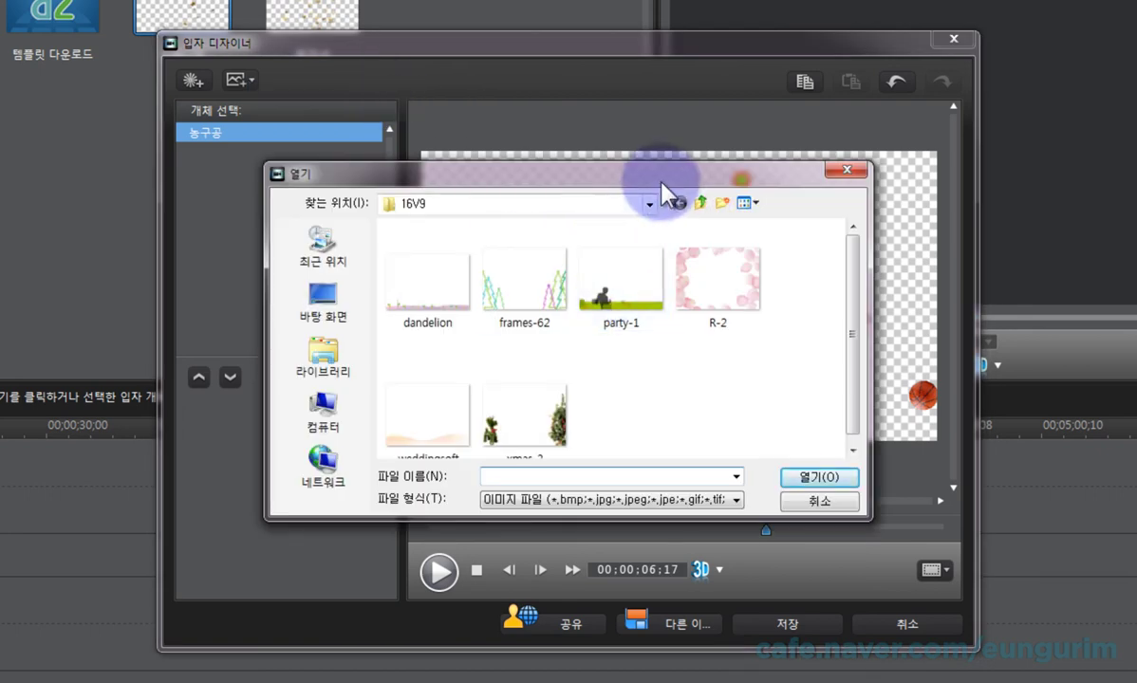
left_click_drag(661, 181, 502, 289)
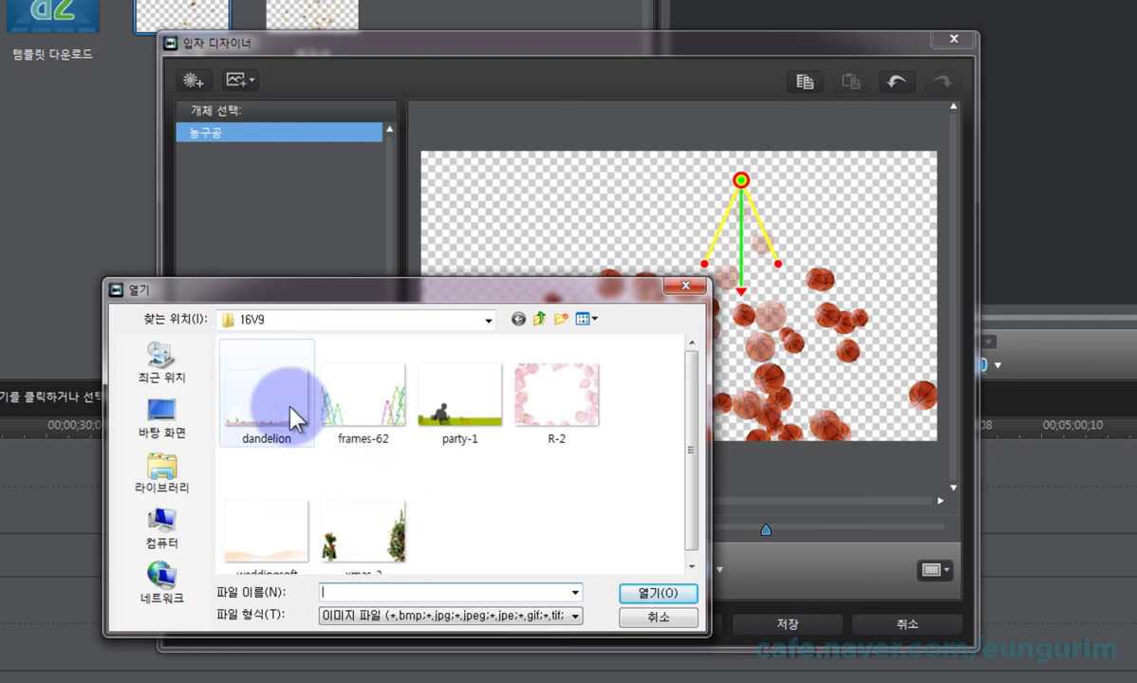
left_click(289, 432)
left_click(658, 593)
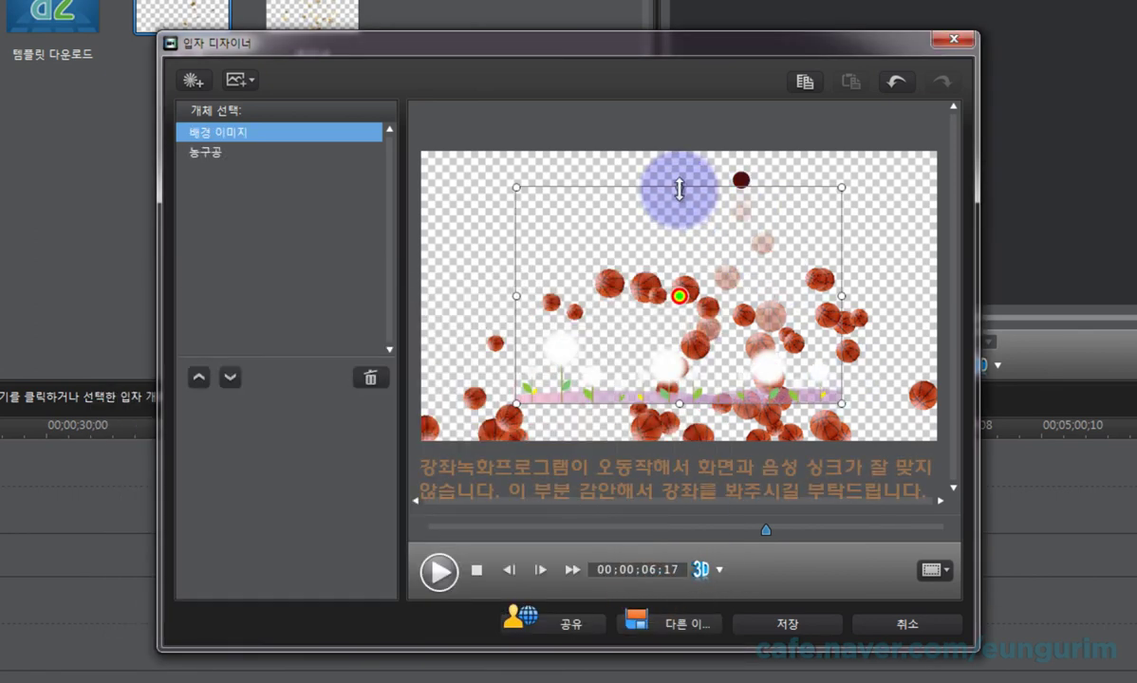
Stretch the dandelion background image on all four sides to fill the whole preview frame.
left_click_drag(679, 187, 680, 152)
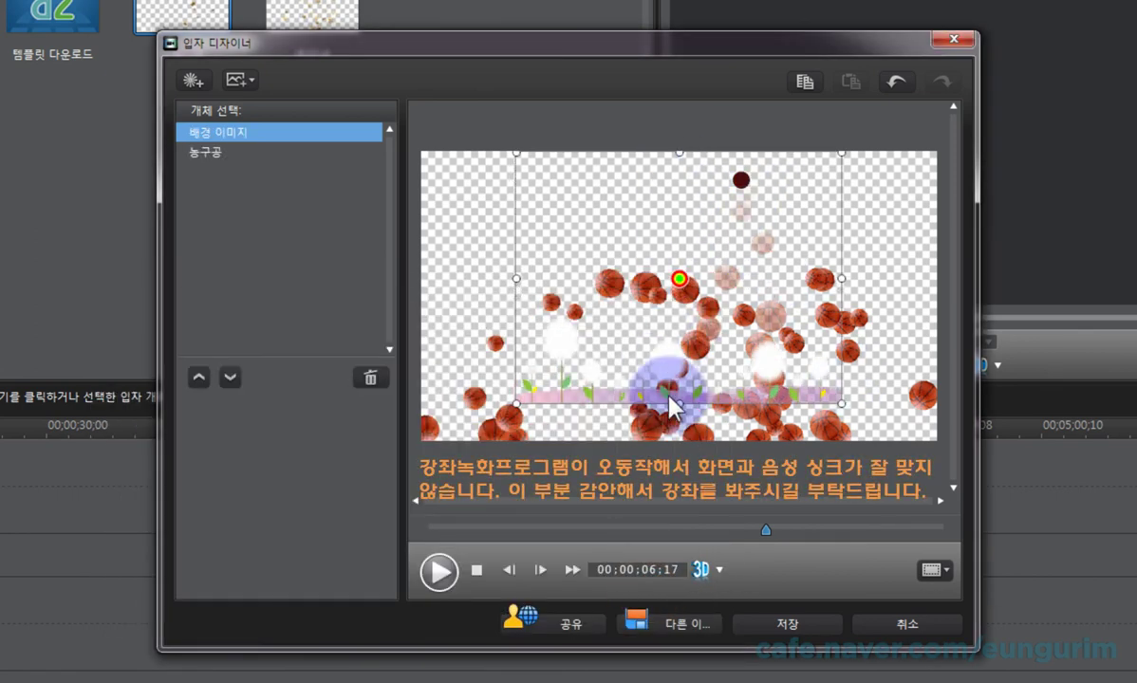
left_click_drag(679, 404, 680, 440)
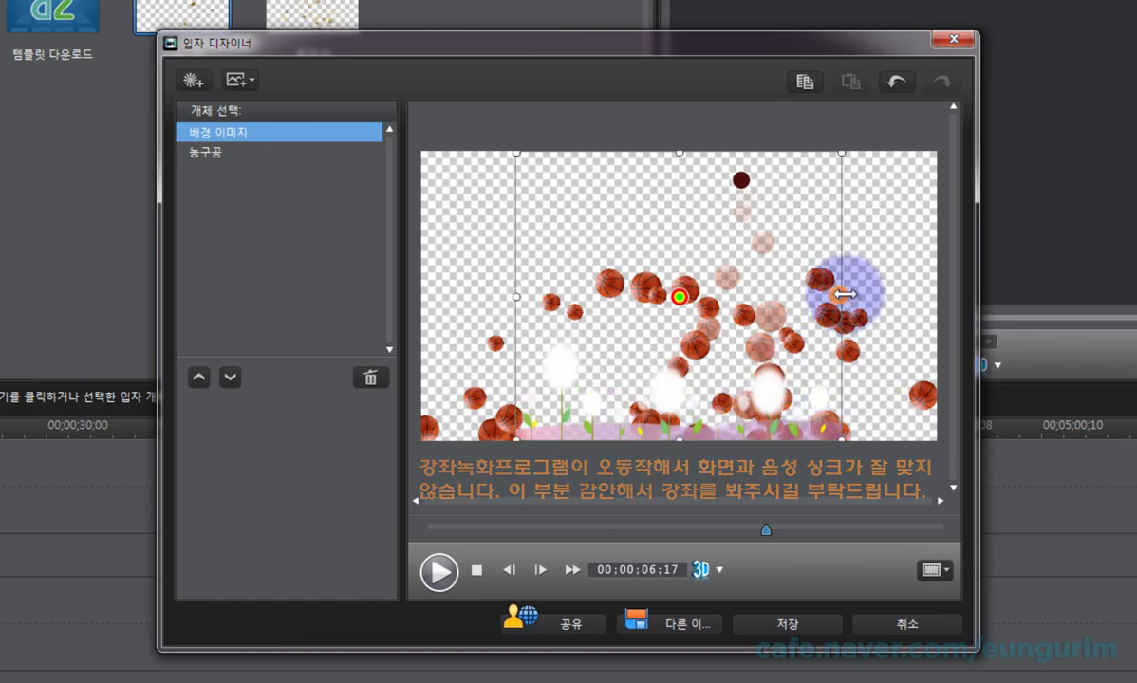
left_click_drag(843, 295, 933, 291)
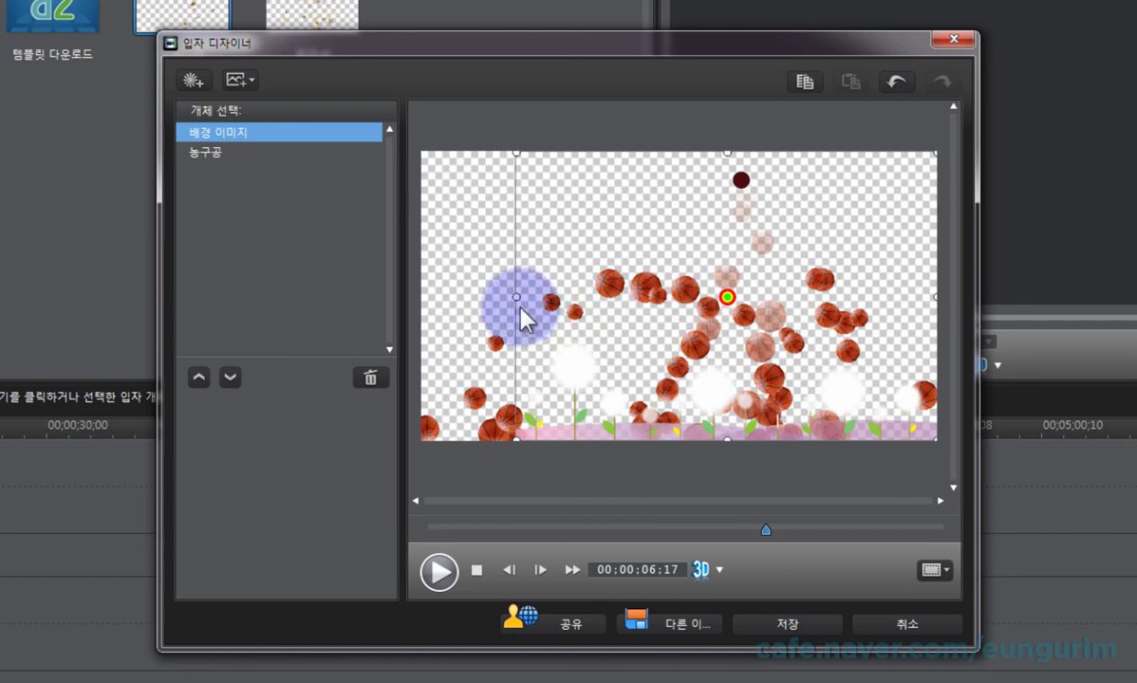
left_click_drag(516, 297, 420, 297)
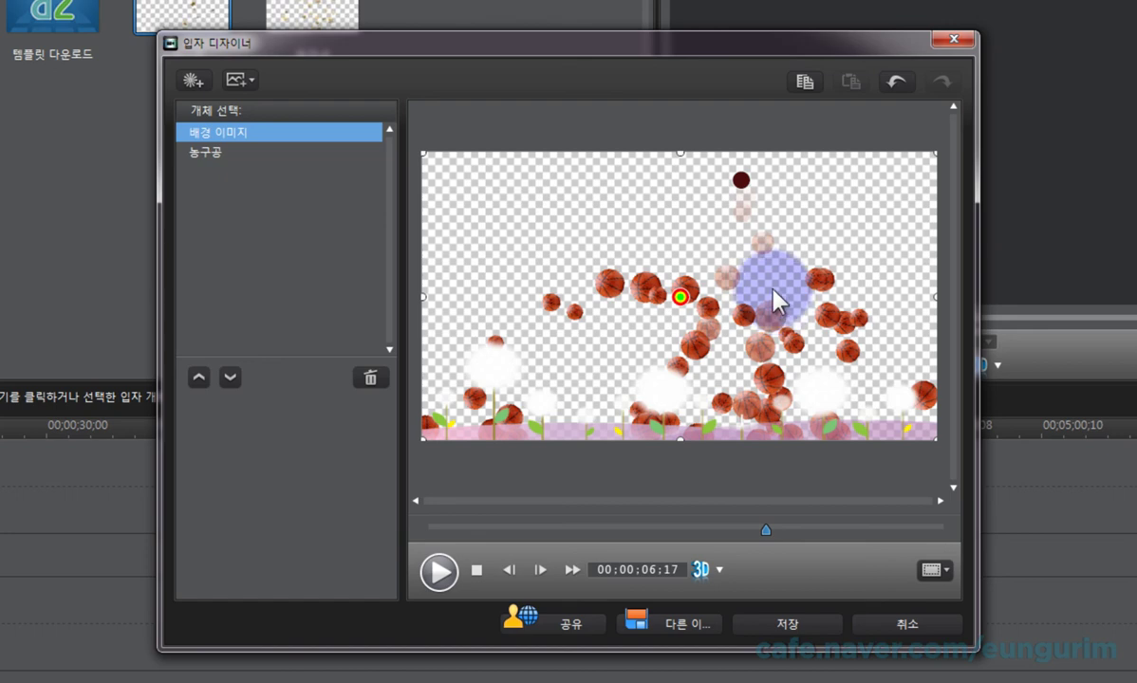
left_click(237, 80)
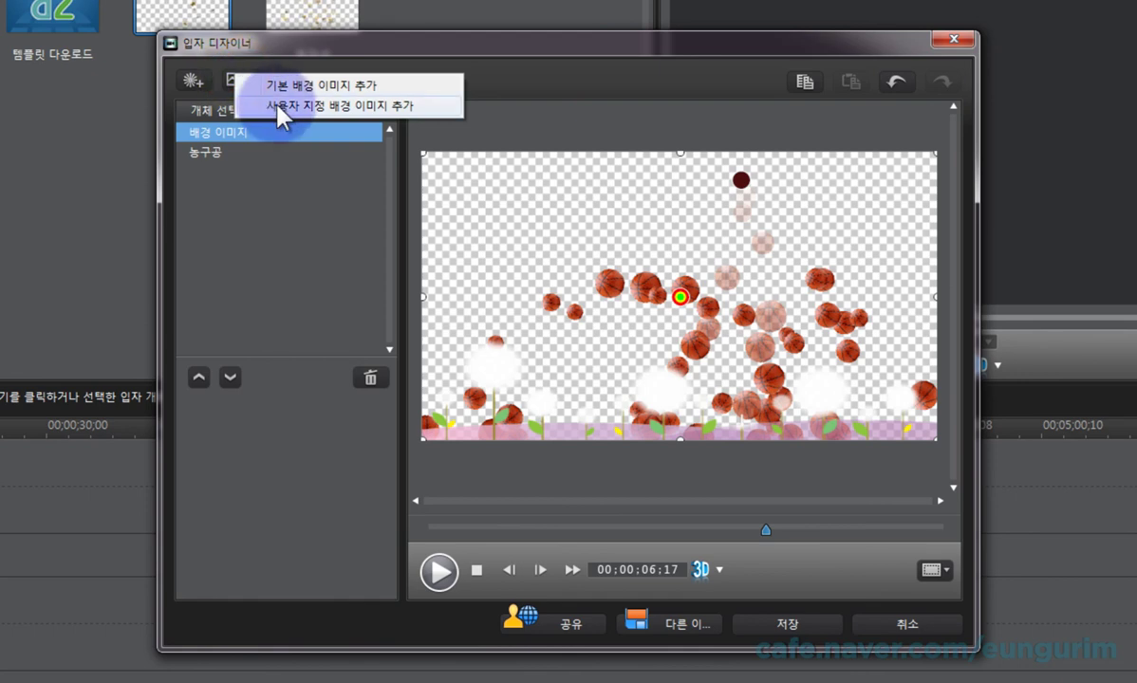
left_click(429, 107)
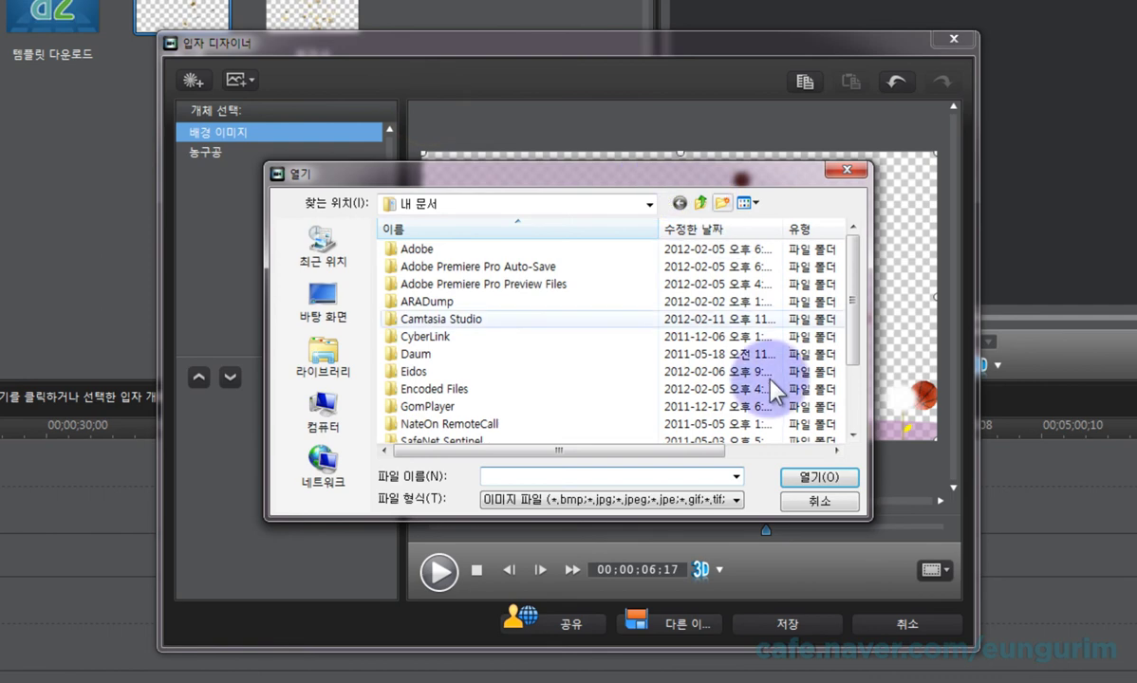
left_click(812, 501)
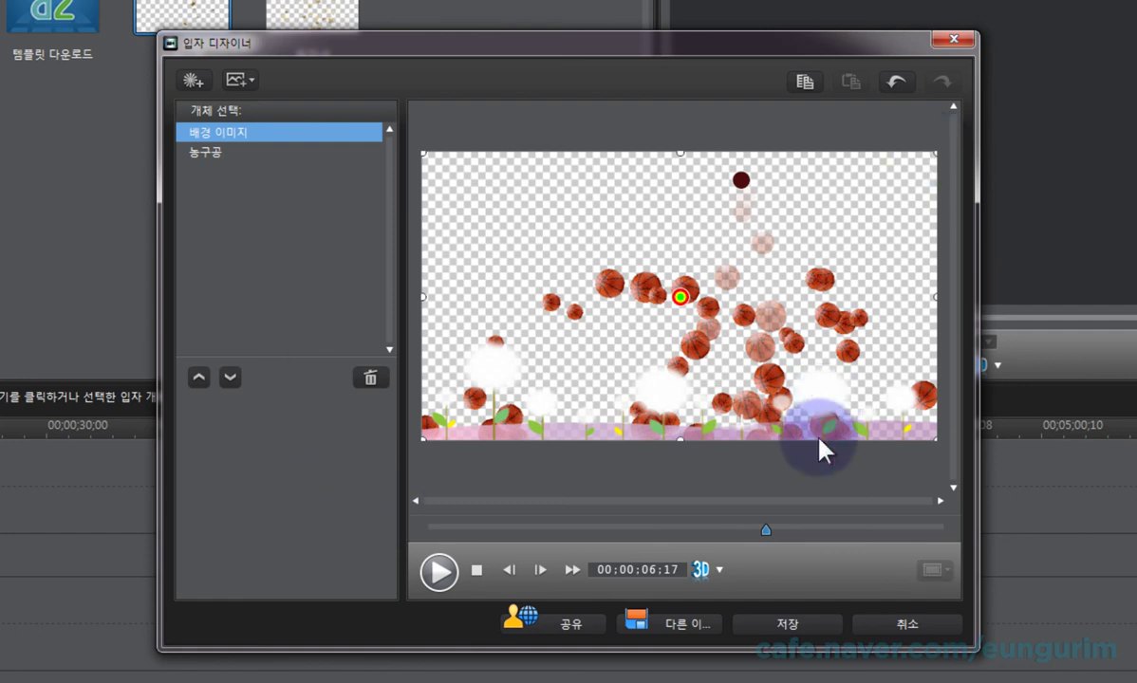
Save the particle effect as a custom template named a01.
left_click(784, 630)
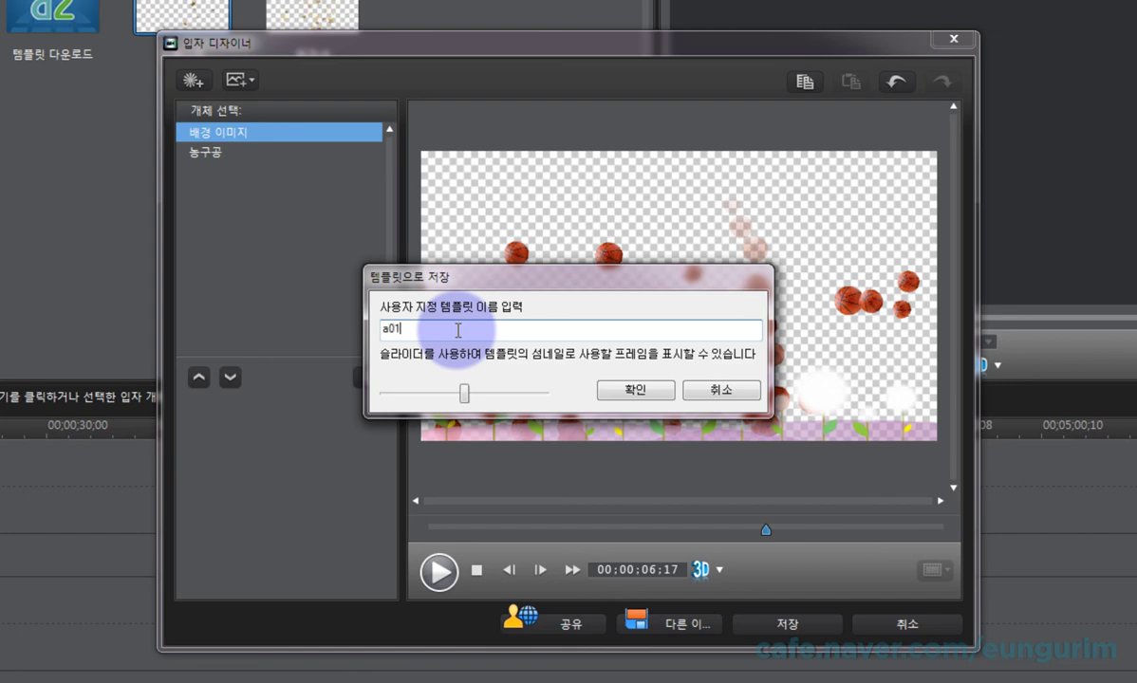
left_click(636, 391)
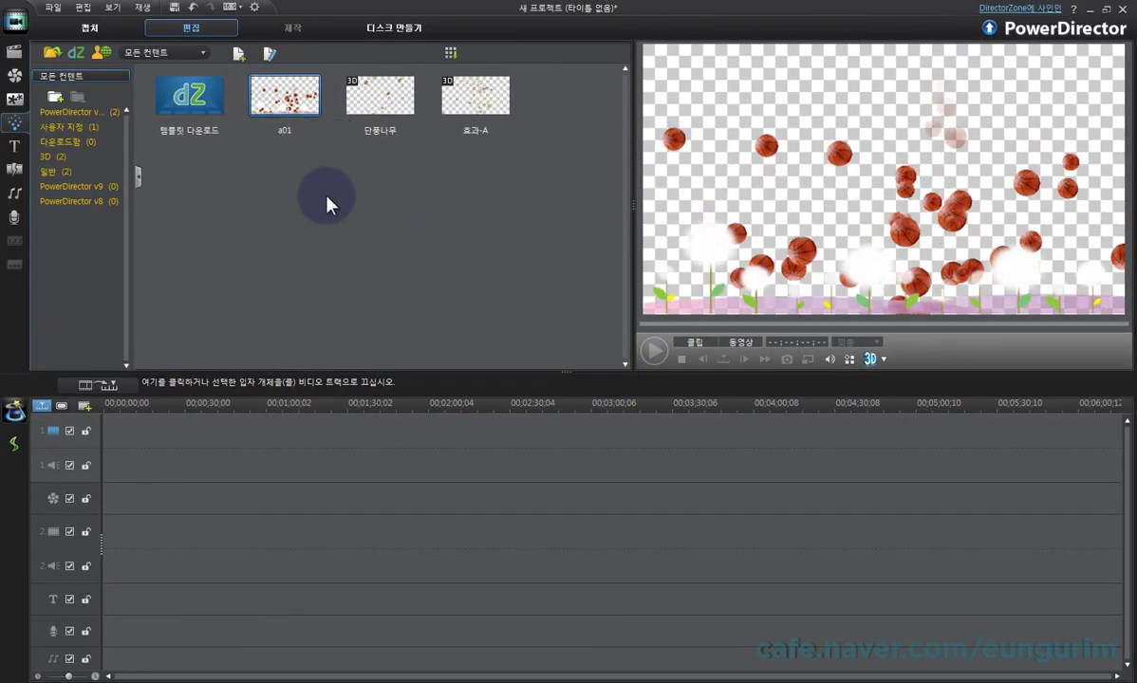
Place the a01 particle effect at the start of the first video track and play it back, stopping the preview partway.
left_click_drag(275, 89, 105, 431)
left_click_drag(156, 404, 820, 404)
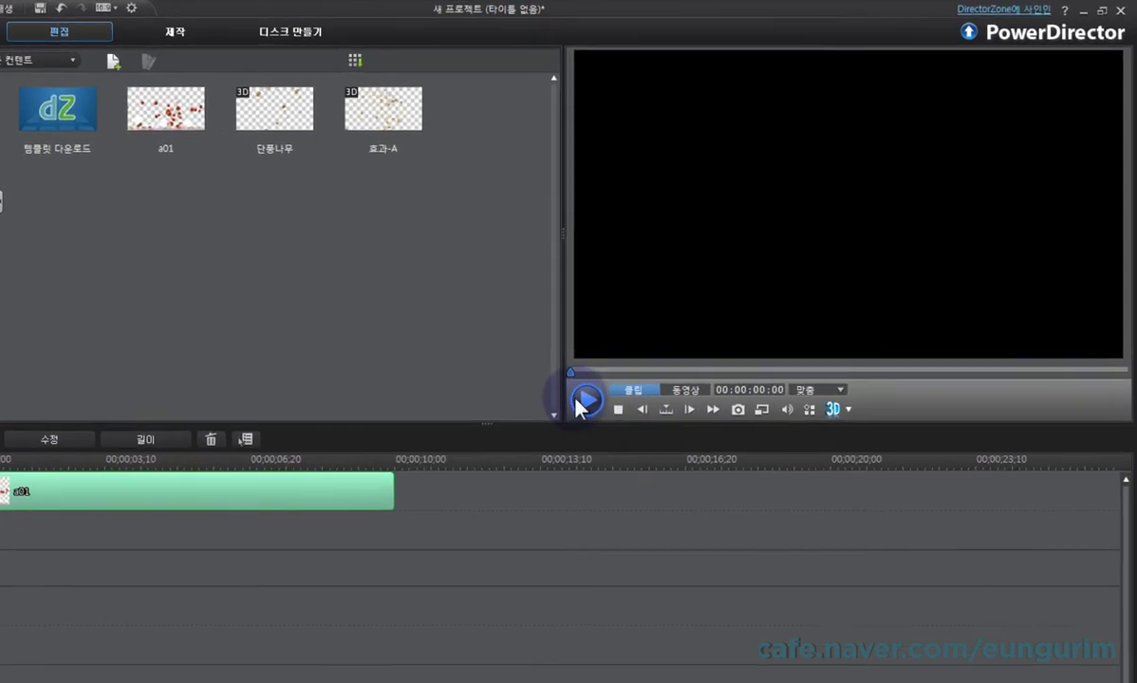
left_click(654, 350)
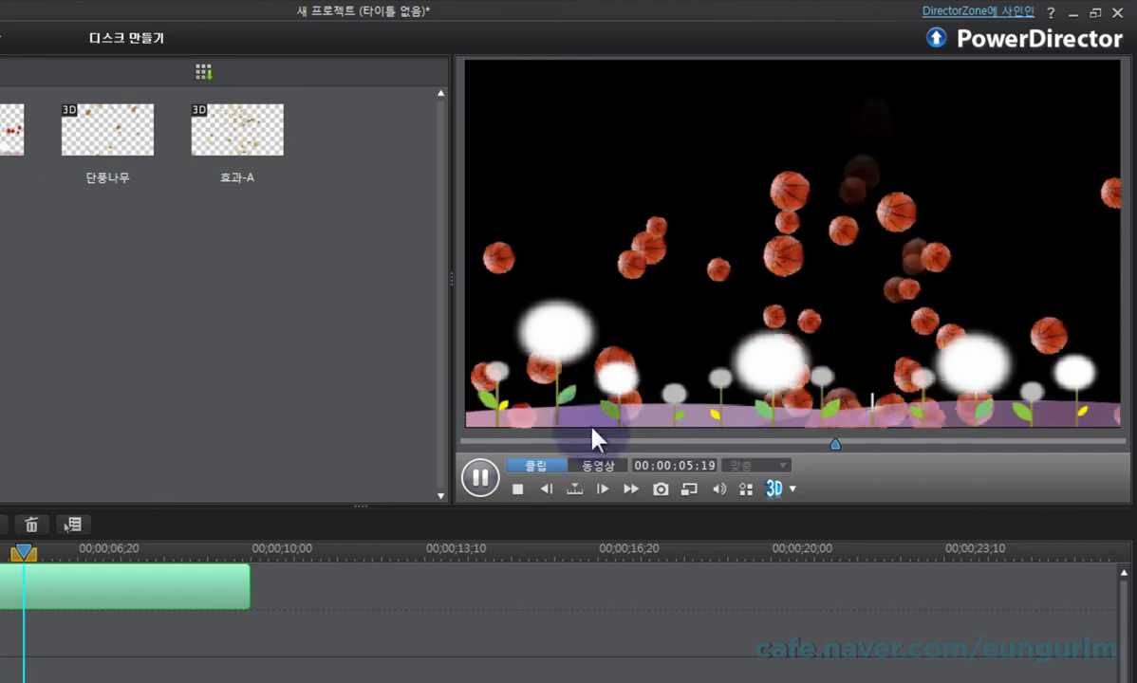
left_click(512, 489)
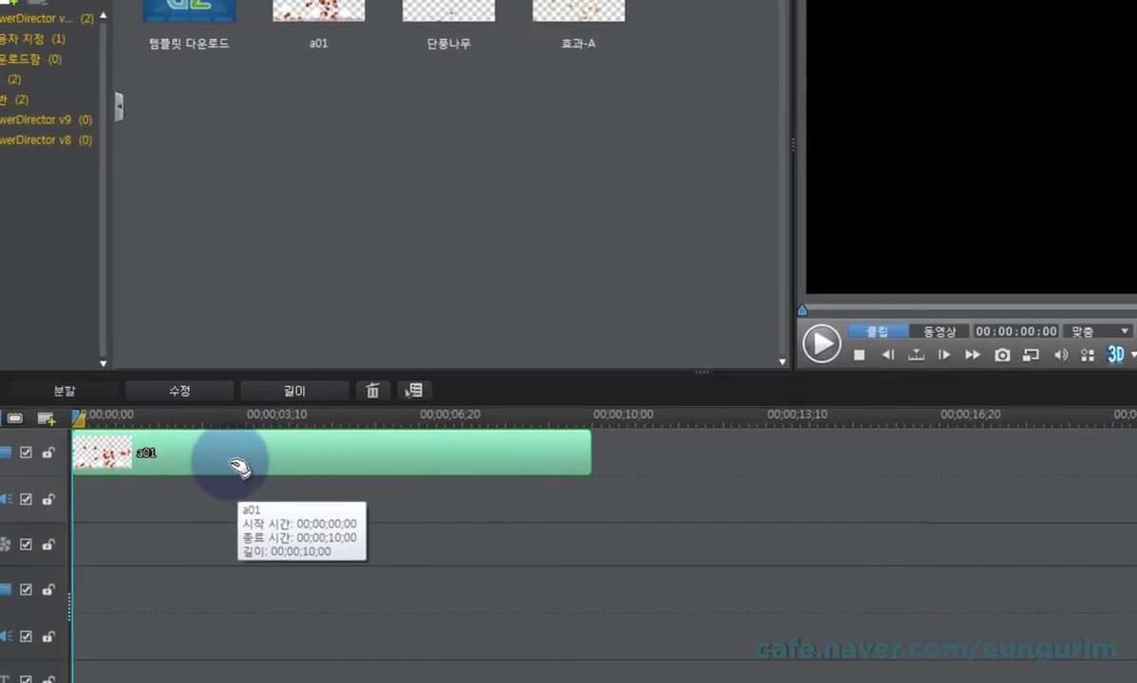
Open the a01 clip on the timeline for modification in the Particle Designer.
left_click(228, 447)
left_click(190, 391)
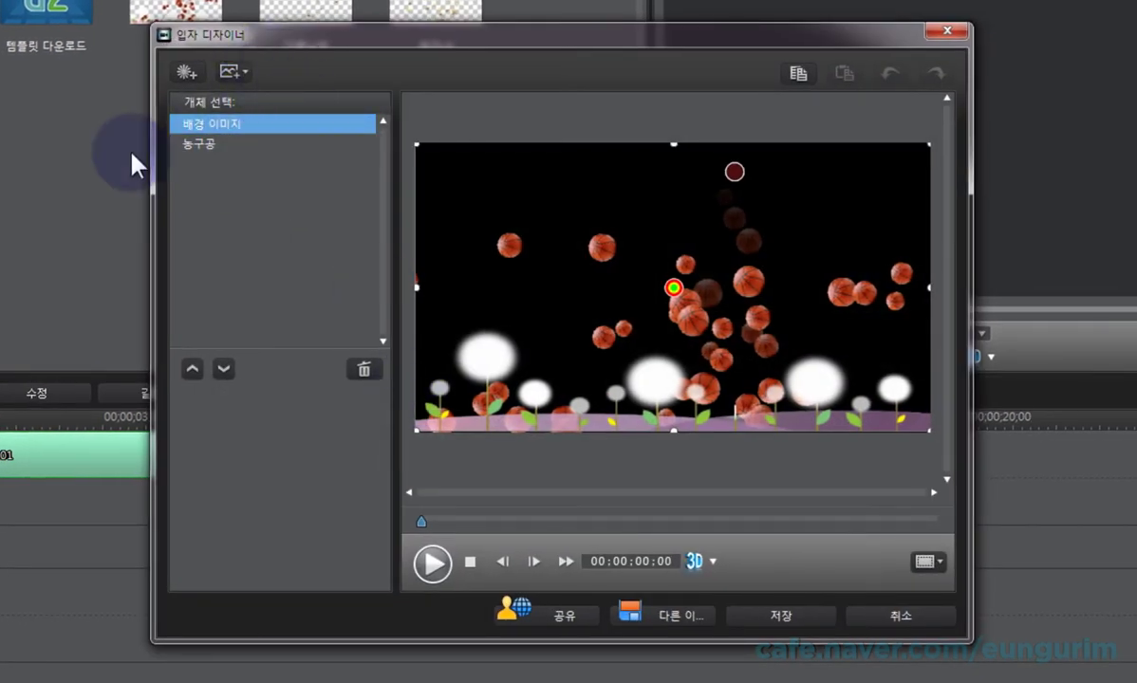
Examine the edit options of the background image and the basketball particle object, and leave the Particle Designer without saving.
left_click(343, 130)
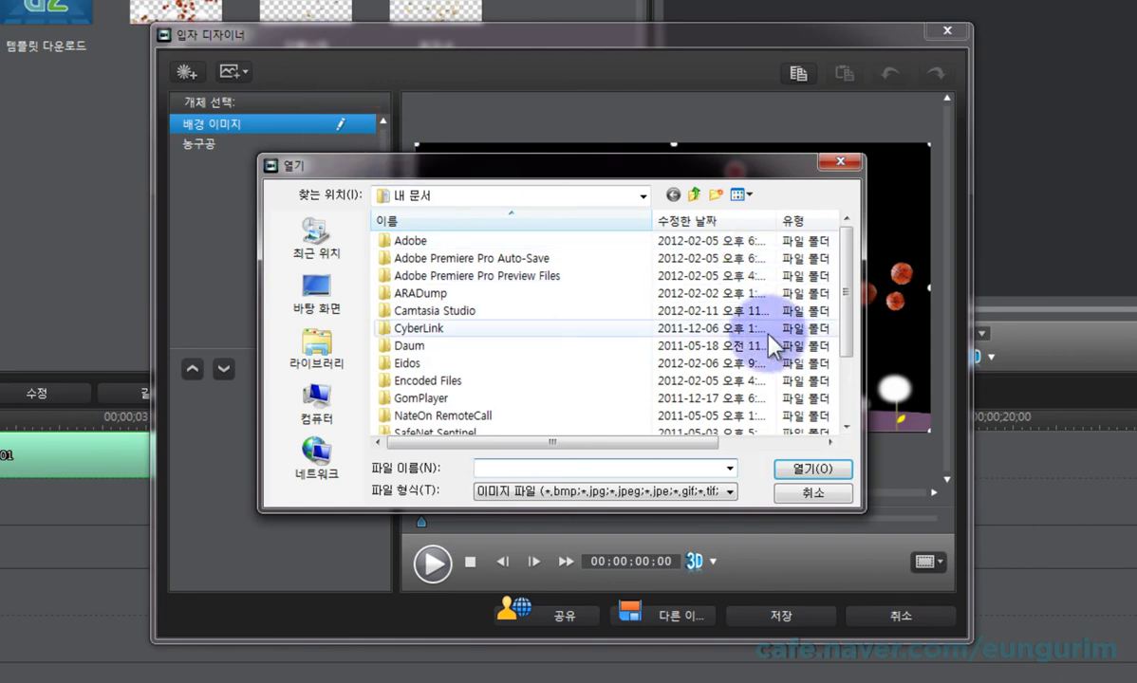
left_click(816, 492)
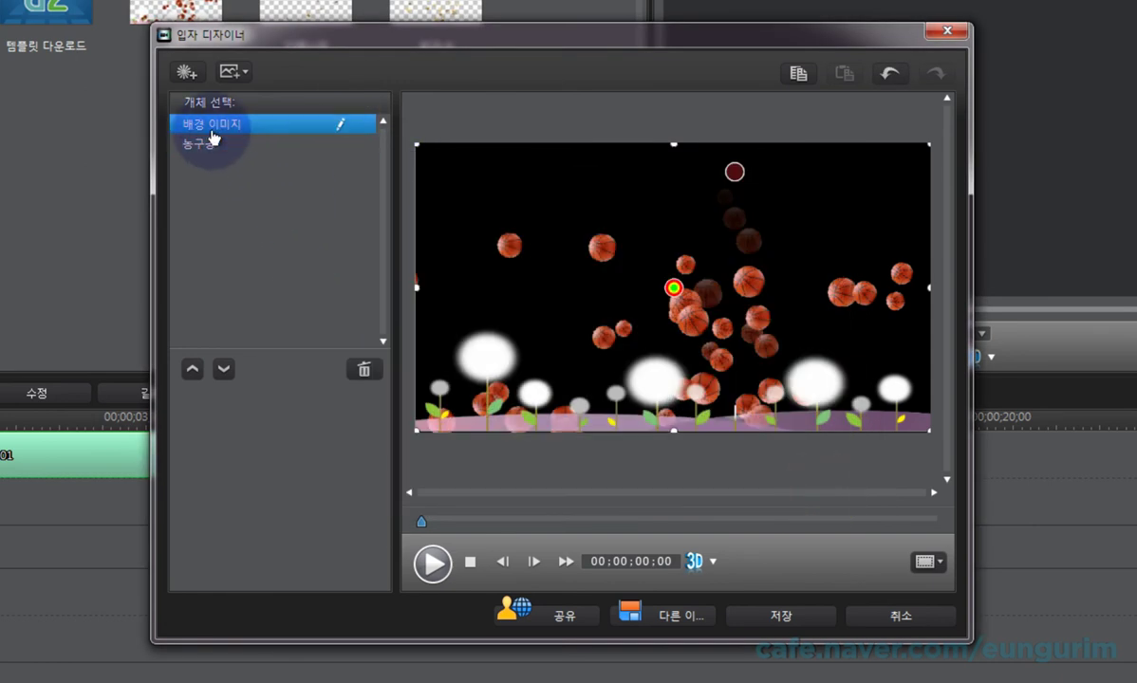
left_click(300, 149)
left_click(211, 148)
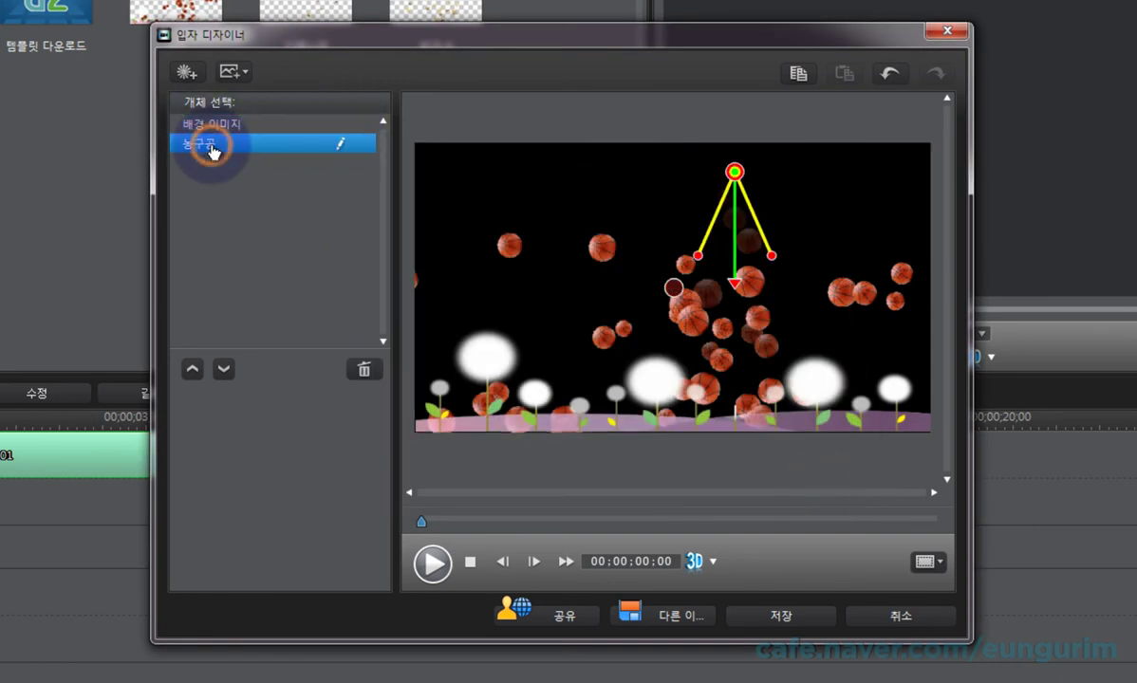
mouse_move(297, 152)
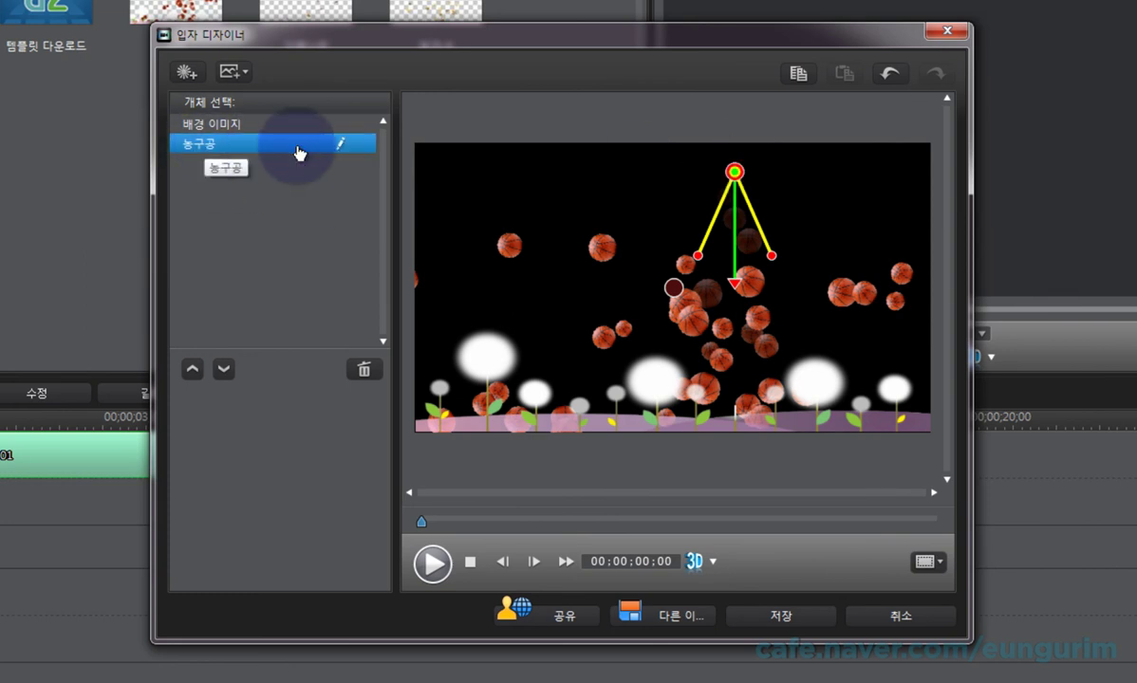
left_click(341, 143)
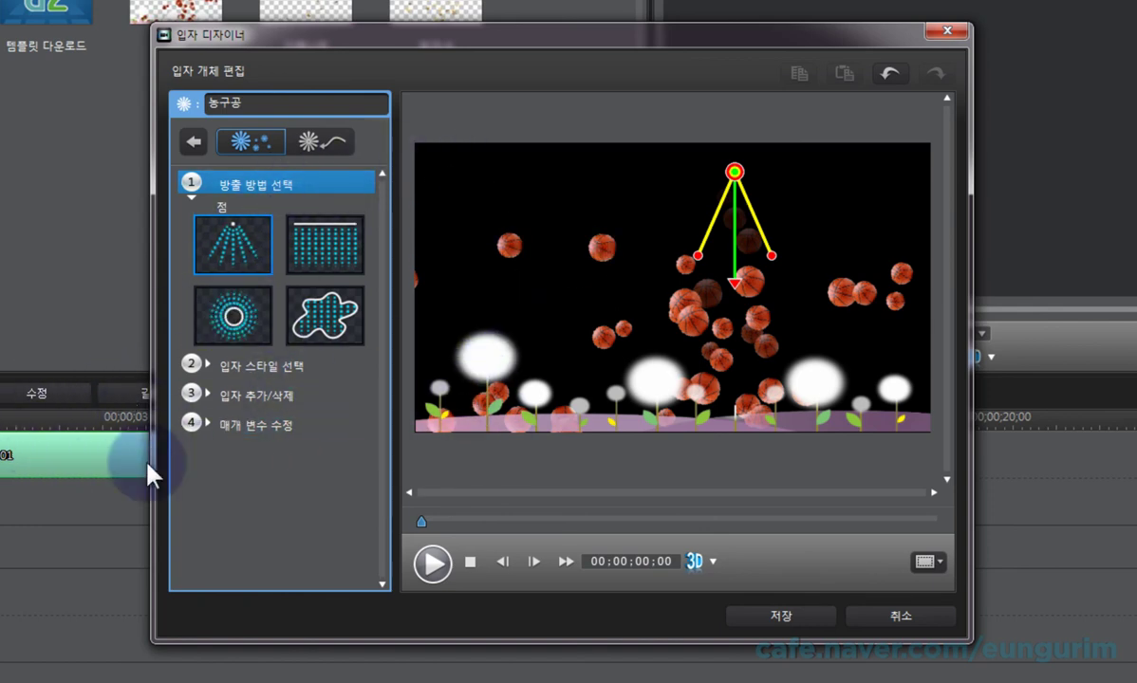
left_click(896, 615)
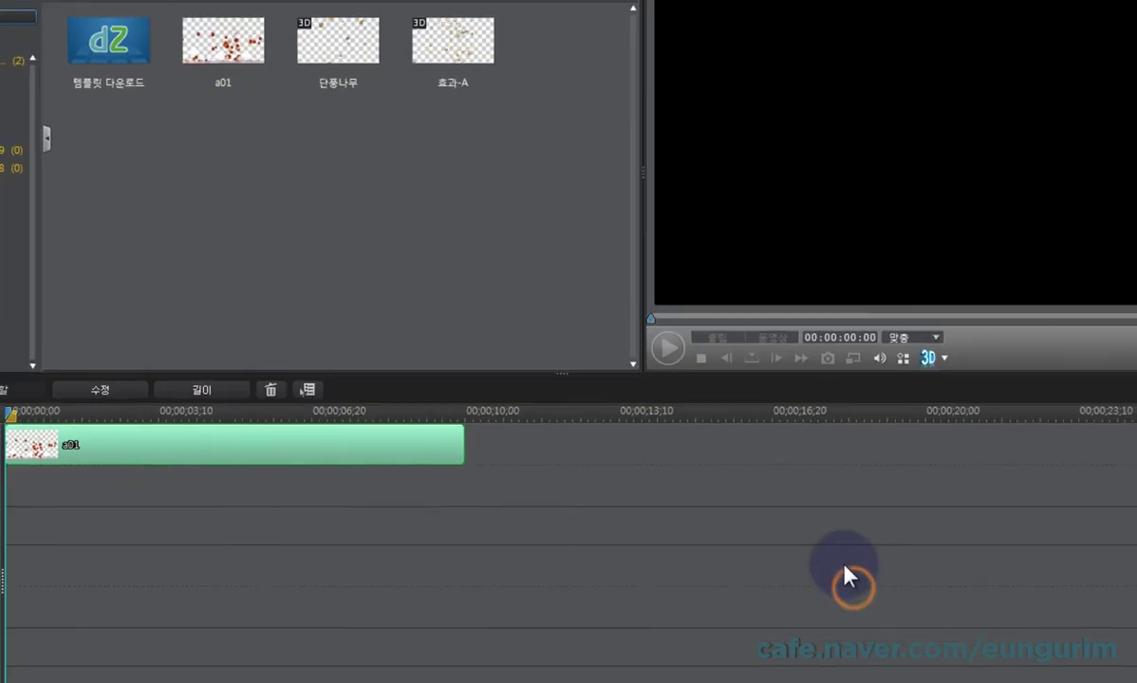
Delete the a01 clip from the timeline and open the a01 template from the particle library for modification.
key("Delete")
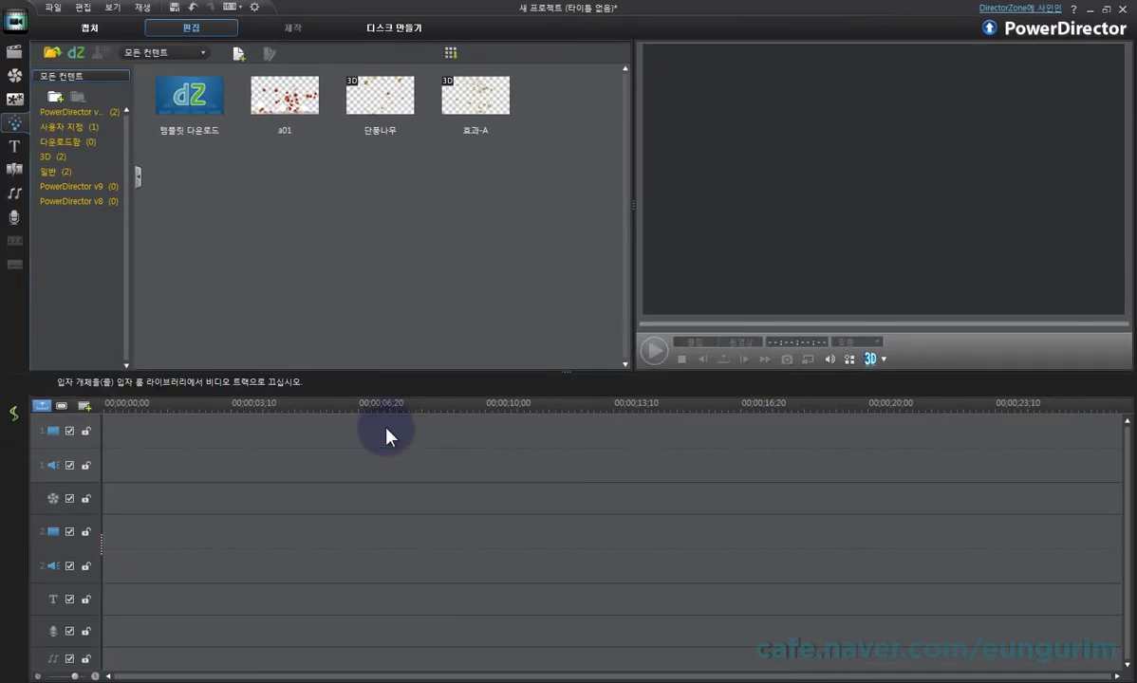
left_click(280, 100)
left_click(285, 98)
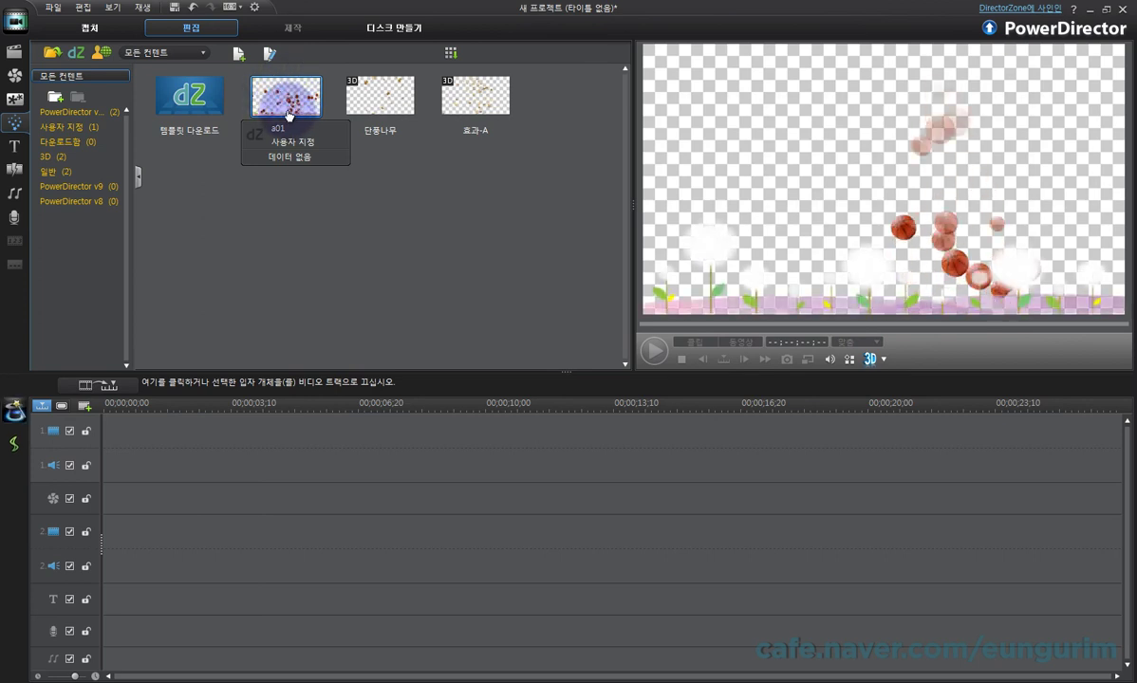
left_click(270, 57)
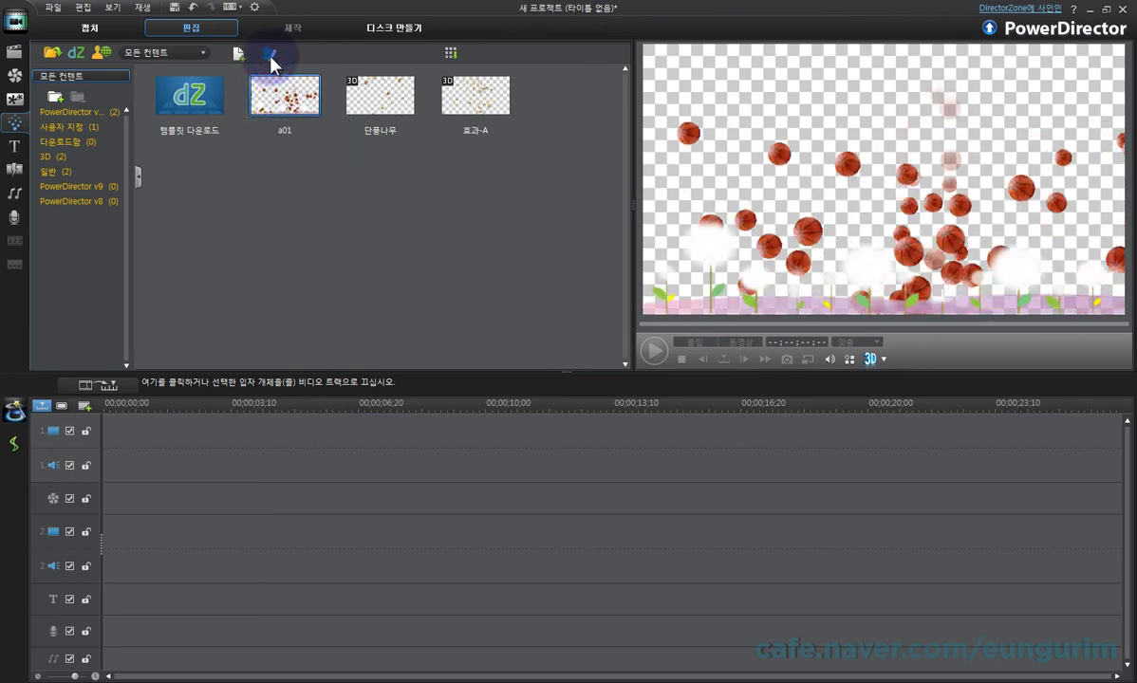